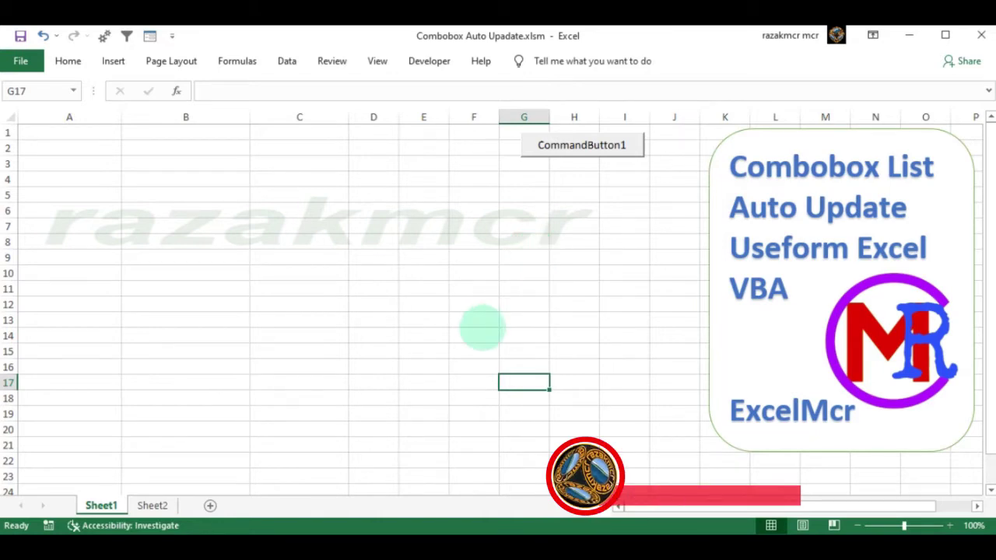
Launch the staff selection form from the worksheet's command button
left_click(476, 320)
left_click(587, 244)
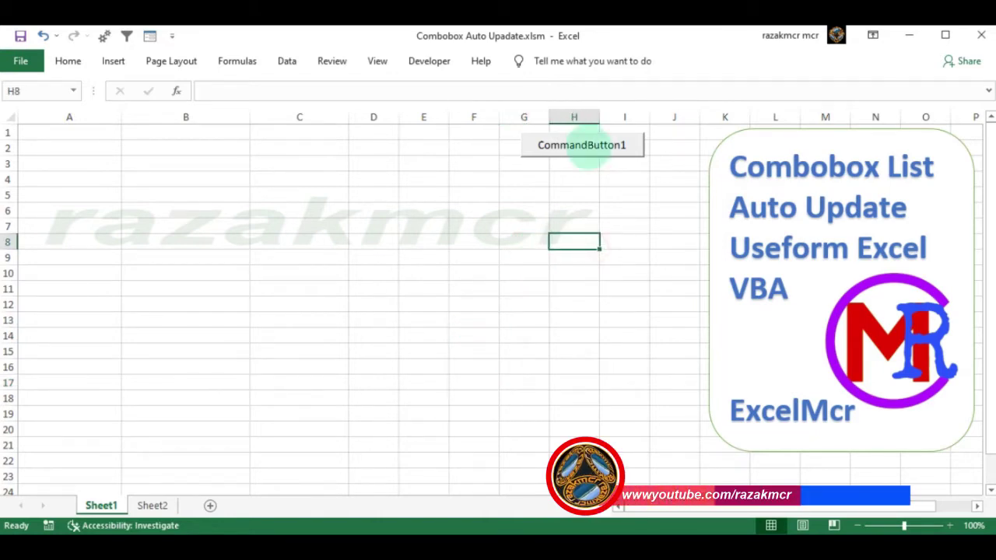
left_click(580, 147)
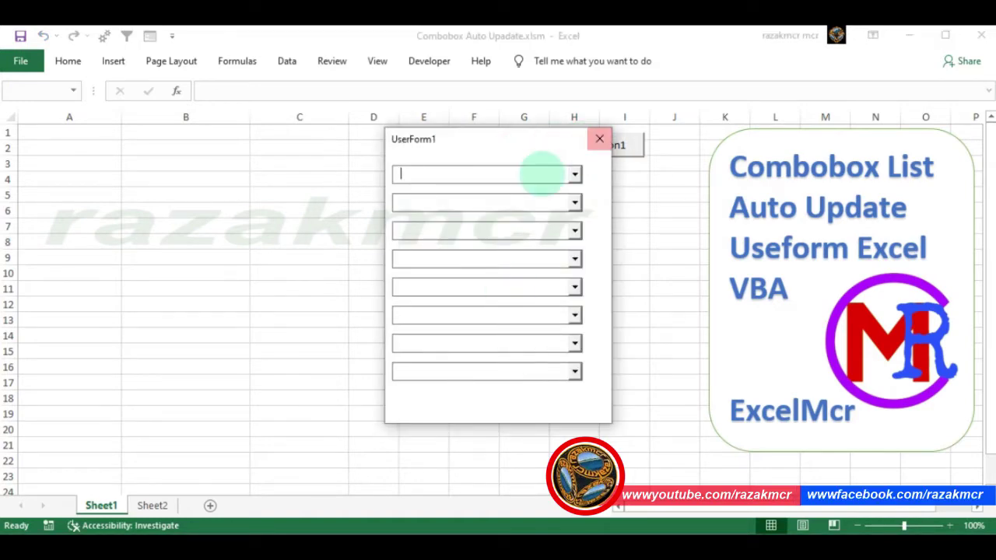
Step down through the eight staff boxes on the form
left_click(543, 174)
left_click(555, 202)
left_click(556, 230)
left_click(553, 259)
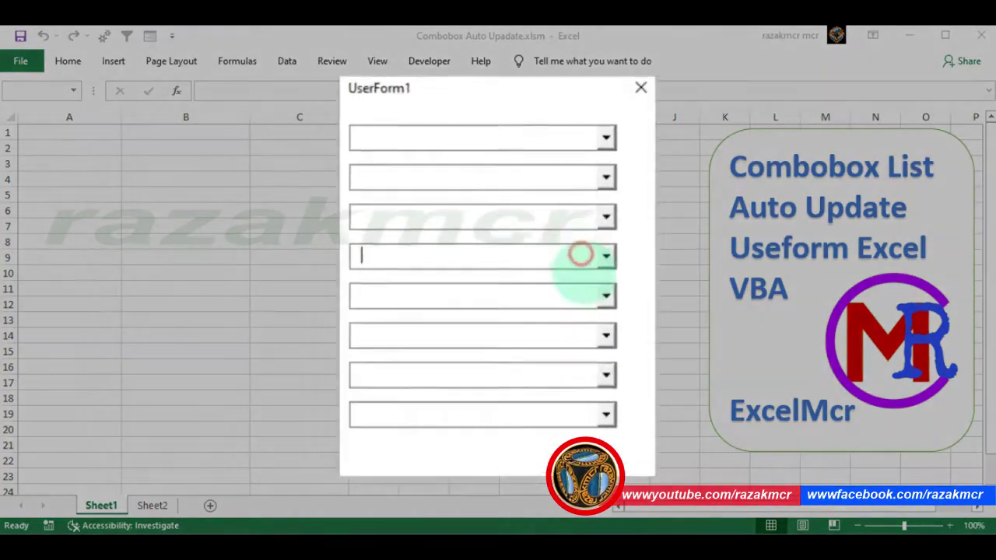
left_click(565, 286)
left_click(596, 350)
left_click(589, 396)
left_click(556, 450)
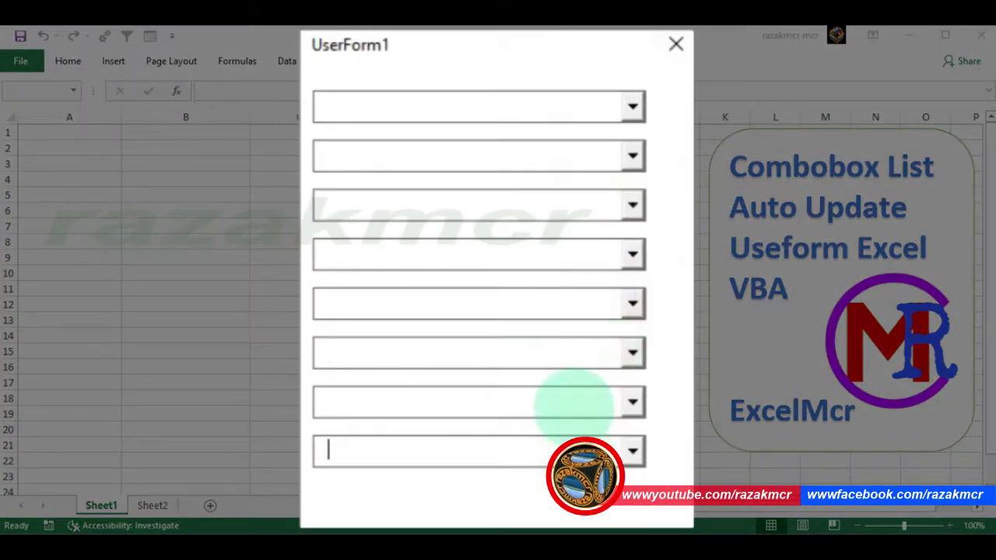
Browse the staff name lists of the first and last boxes
left_click(633, 106)
left_click(629, 160)
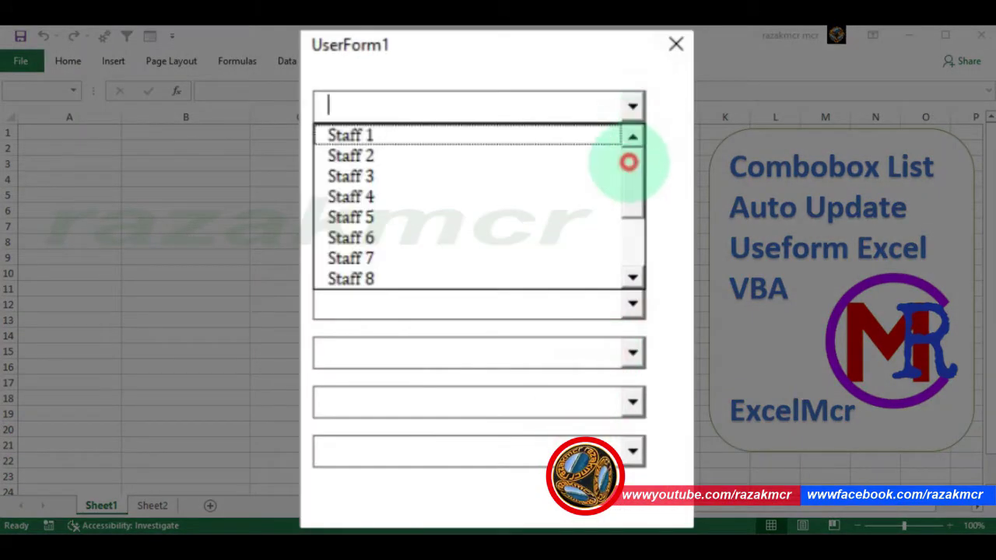
scroll(632, 231, "down", 2)
left_click(667, 189)
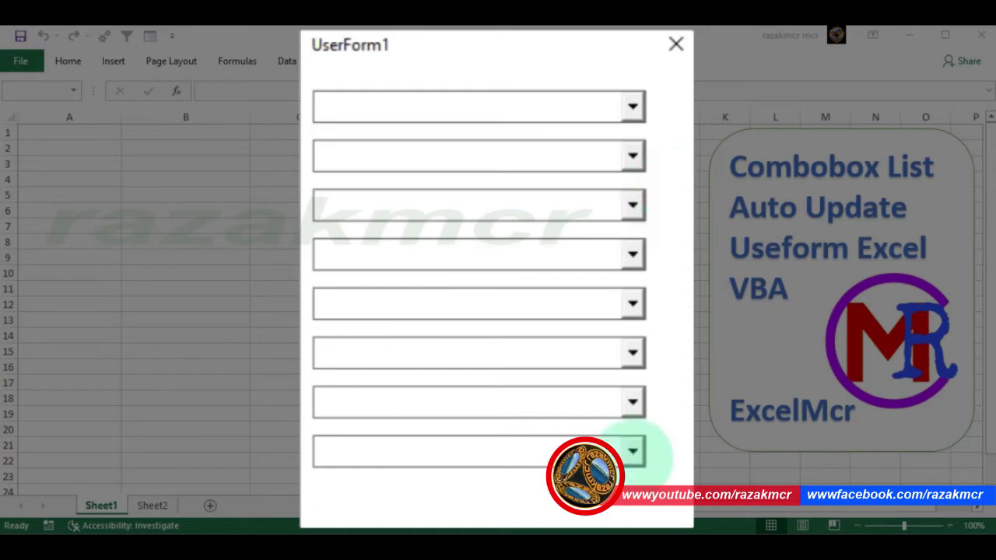
left_click(632, 453)
scroll(633, 493, "down", 2)
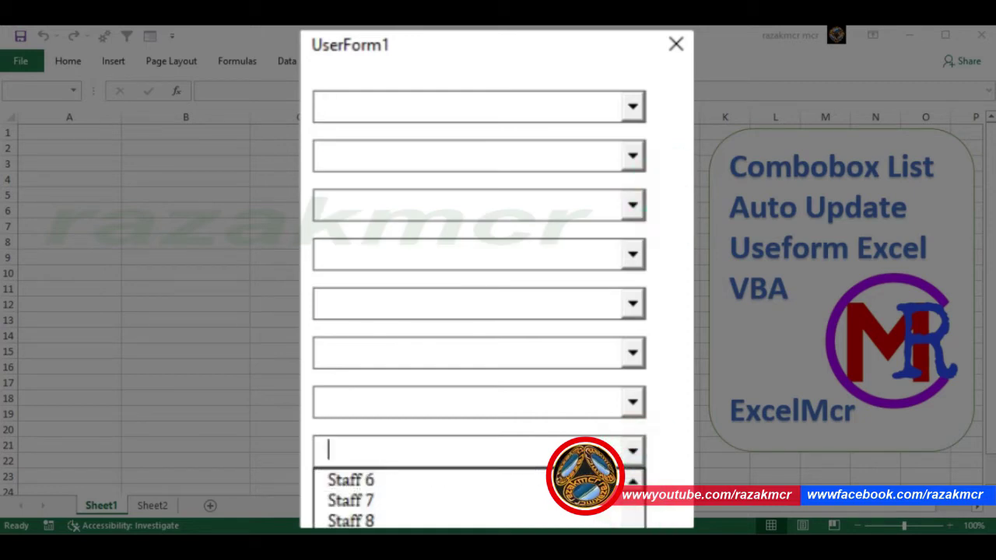
scroll(633, 493, "up", 2)
left_click(670, 261)
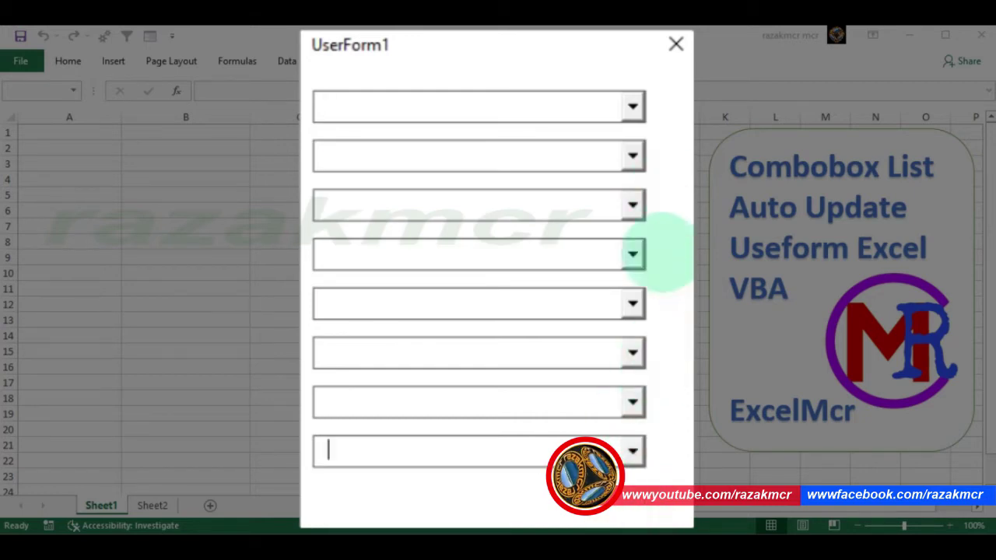
Set the first box to Staff 3 and confirm the second box no longer offers it
left_click(632, 106)
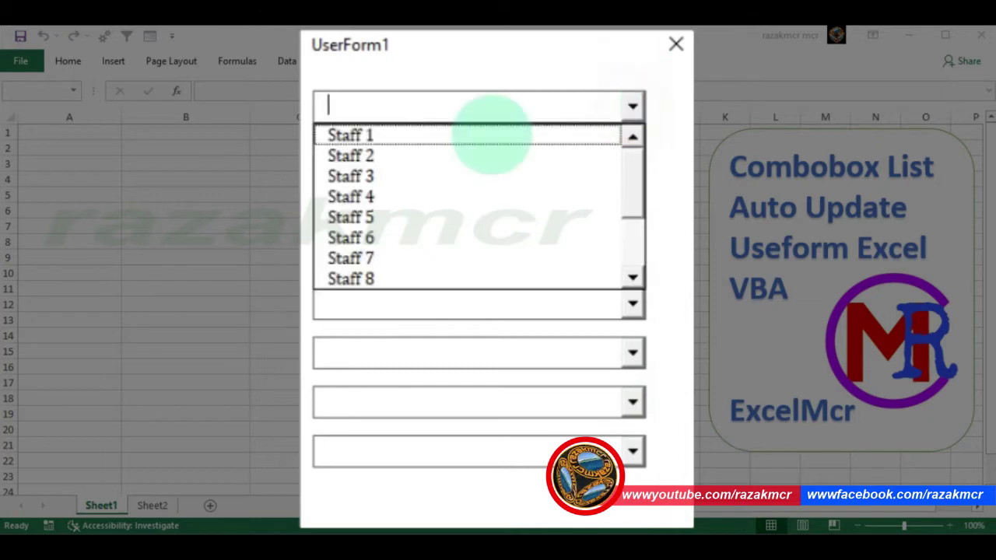
key("Escape")
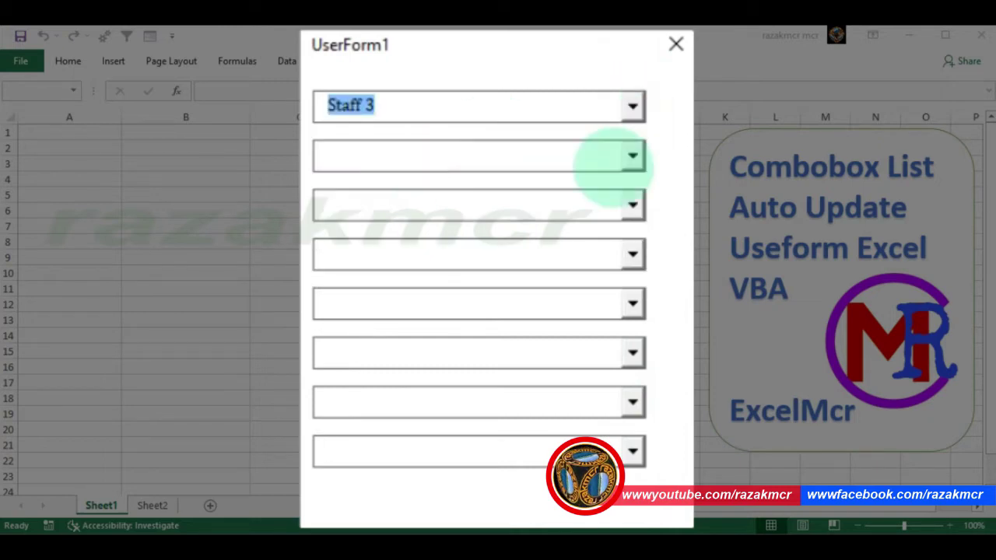
left_click(634, 156)
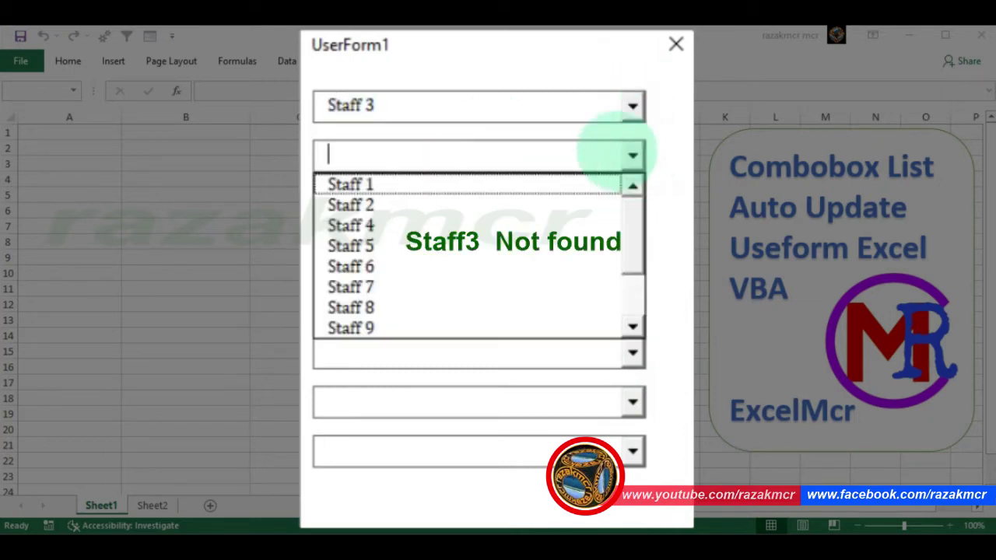
key("Down")
key("Down")
key("Down")
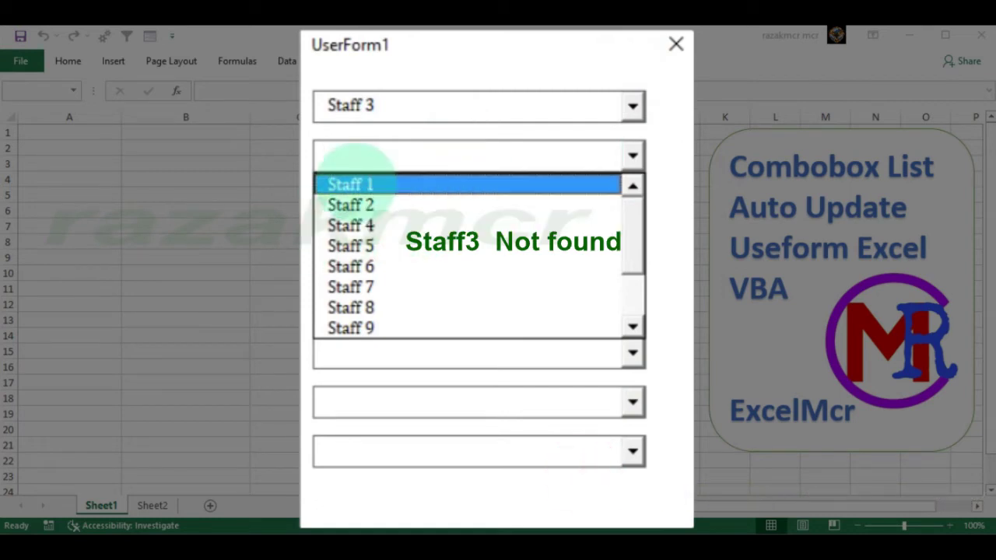
left_click(671, 207)
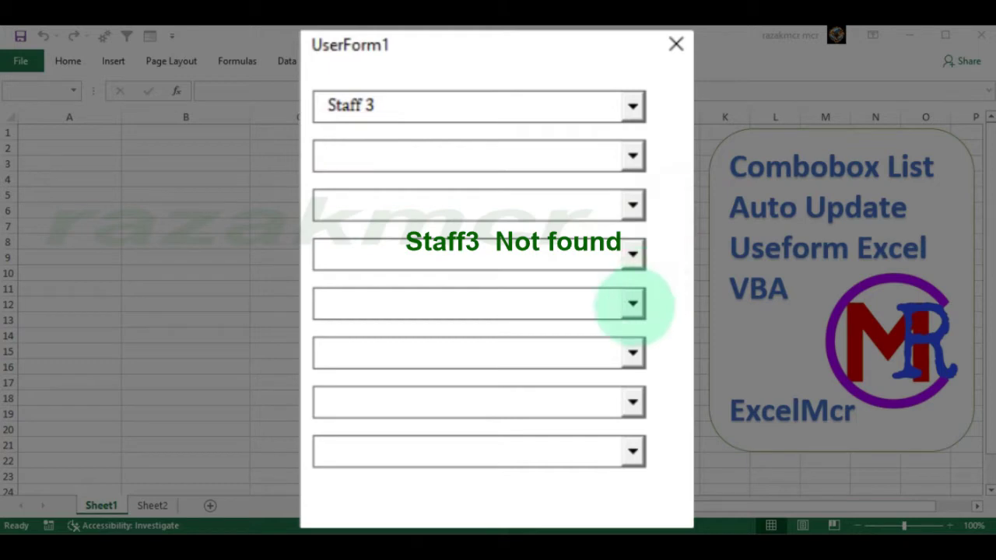
left_click(633, 303)
left_click(665, 268)
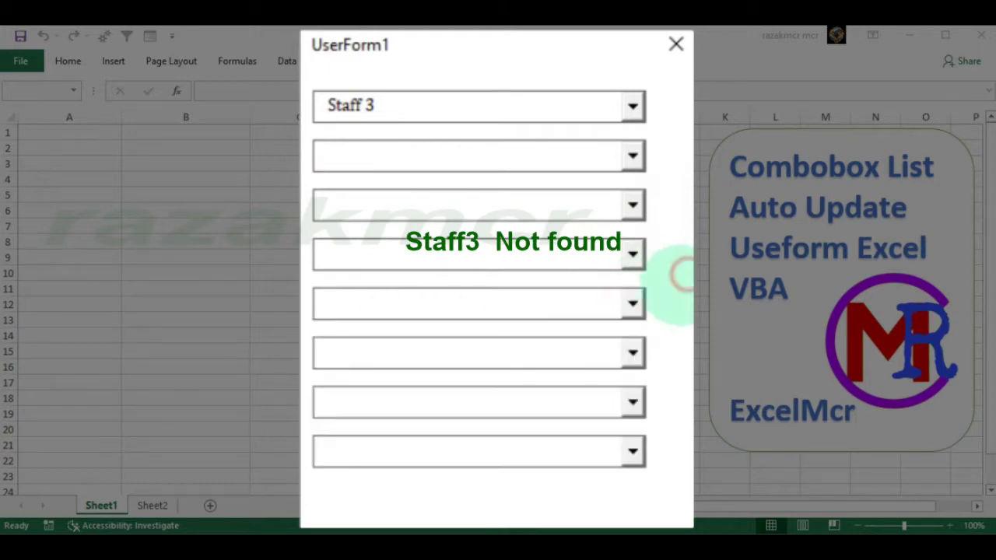
Choose Staff 2 in the eighth box and Staff 6 in the third box
left_click(633, 451)
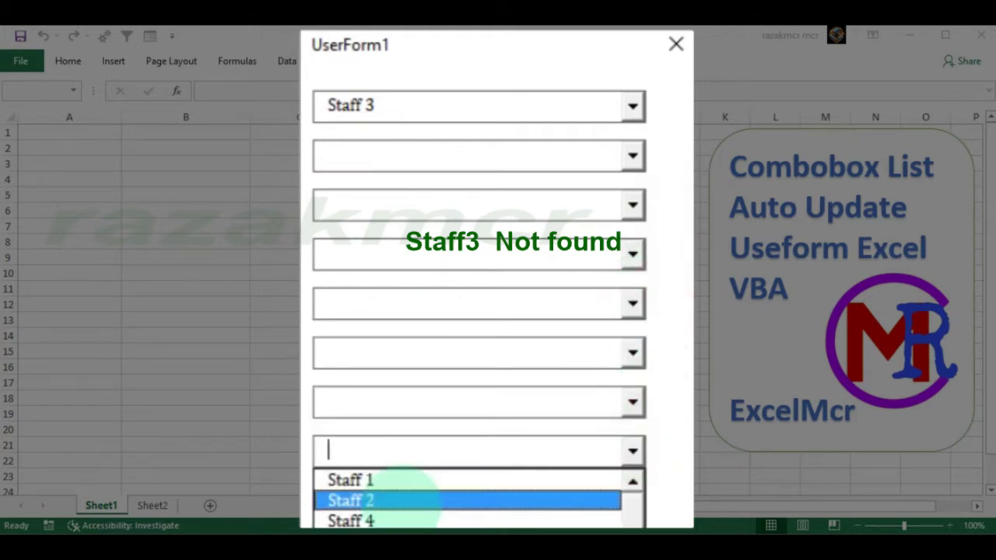
left_click(407, 502)
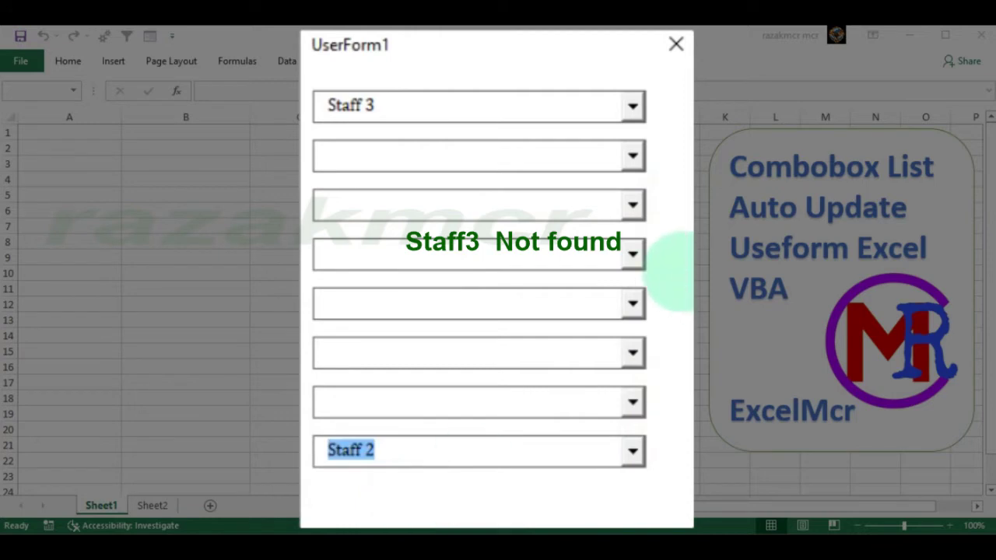
left_click(633, 204)
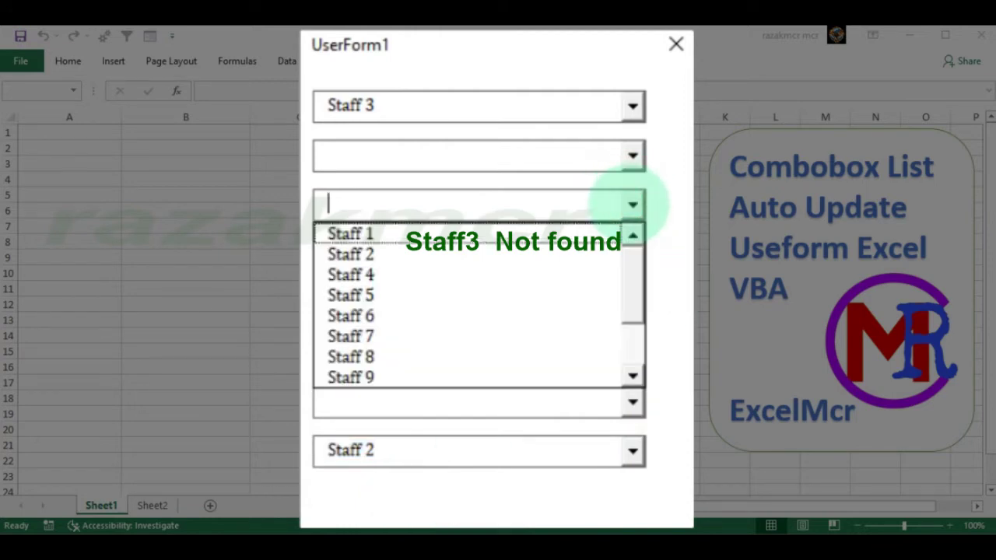
left_click(387, 315)
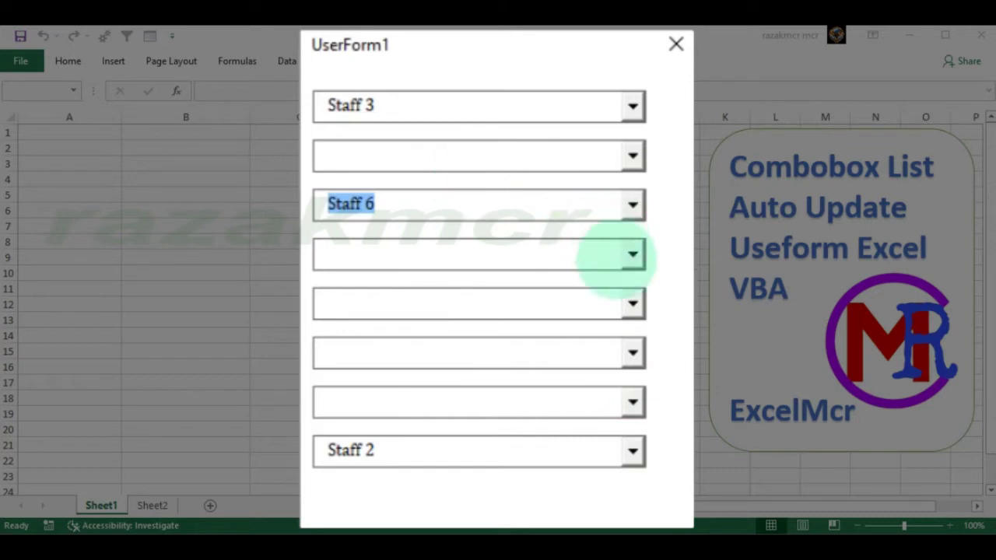
Check the remaining names offered in the fourth, seventh and eighth boxes
left_click(633, 255)
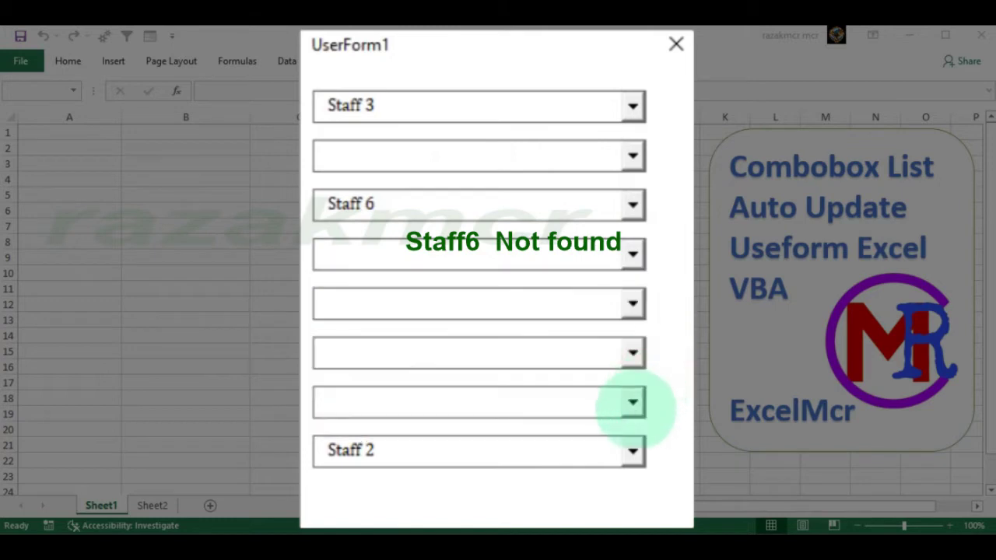
left_click(633, 402)
left_click(679, 436)
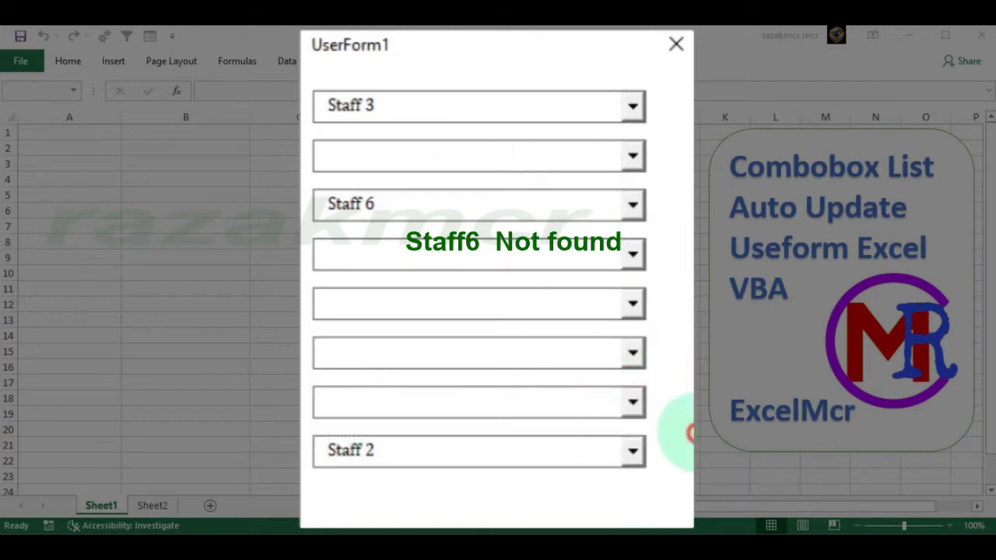
left_click(633, 452)
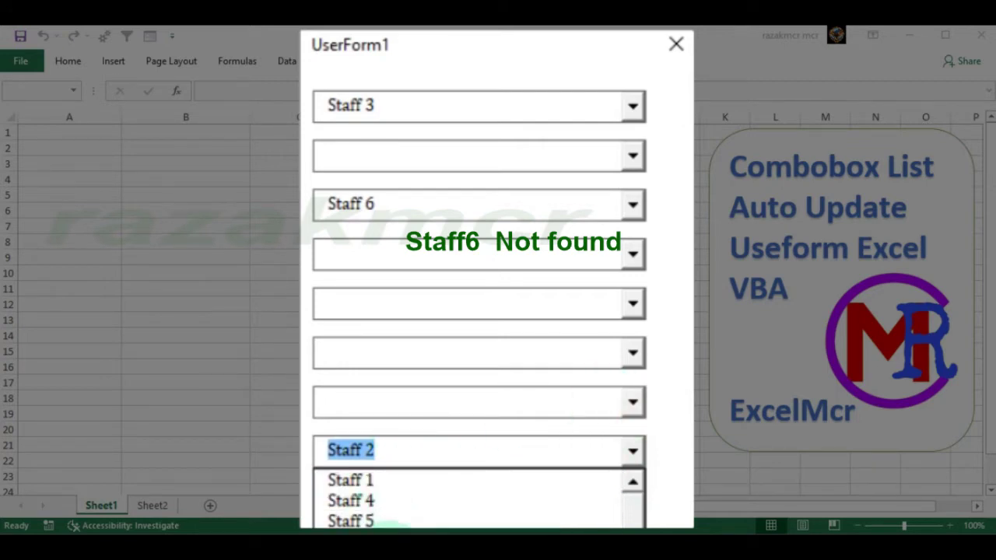
left_click(633, 304)
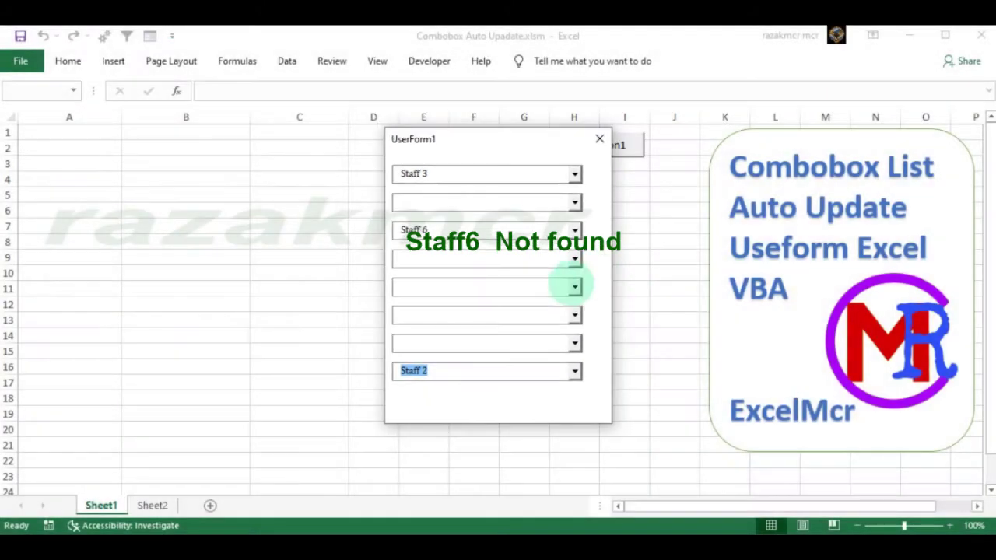
Choose Staff 8 in the fifth box and check the sixth box's remaining names
left_click(576, 289)
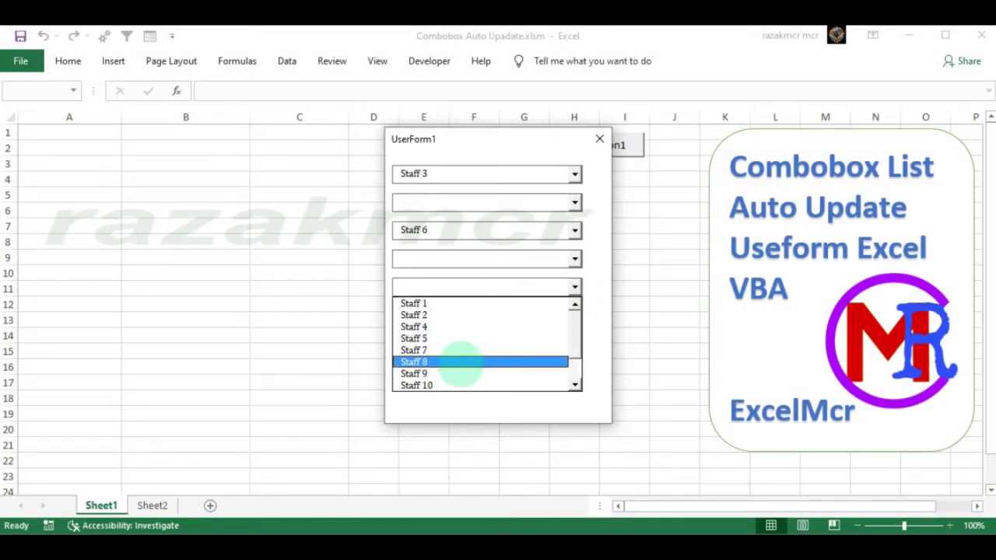
left_click(461, 363)
left_click(575, 315)
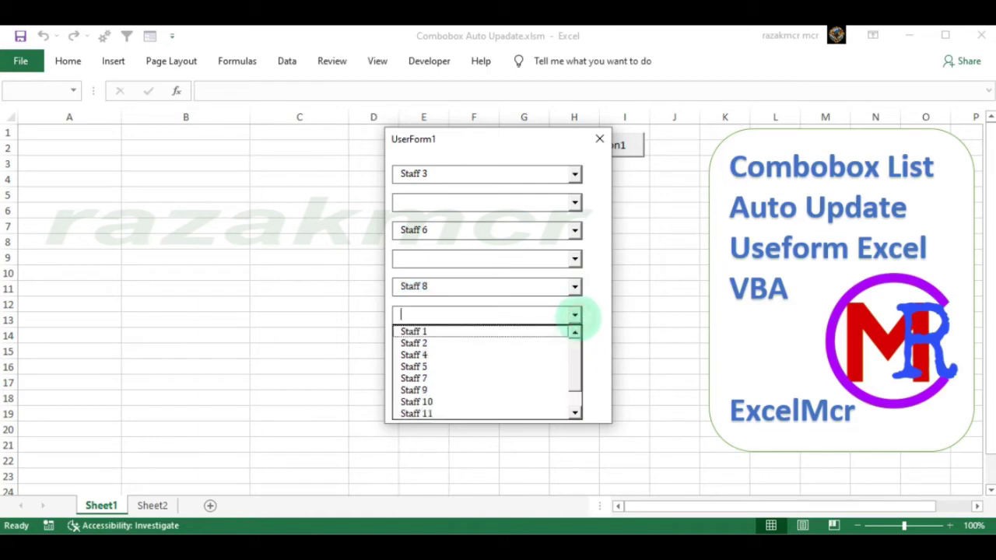
left_click(602, 313)
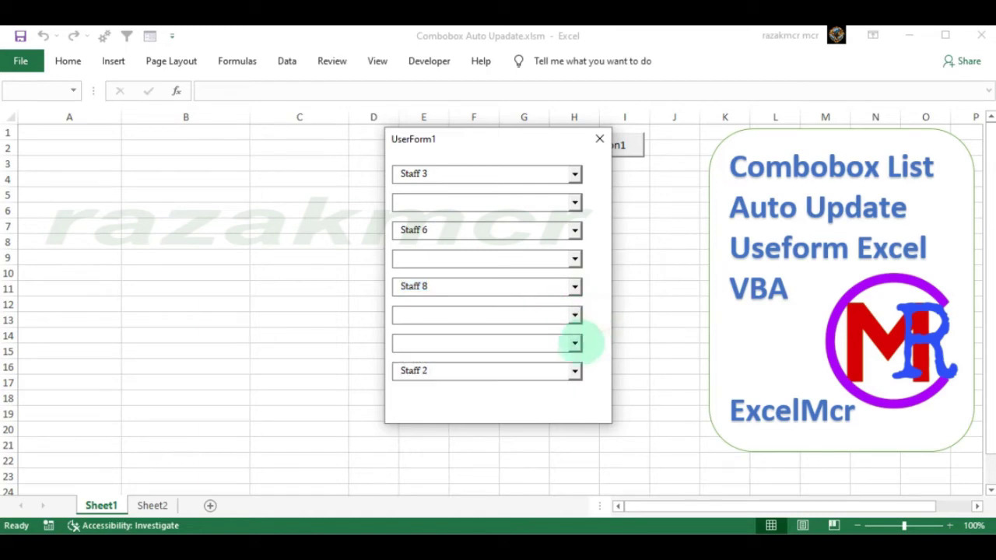
Check the seventh and eighth boxes' lists, then close the staff form
left_click(574, 343)
left_click(603, 350)
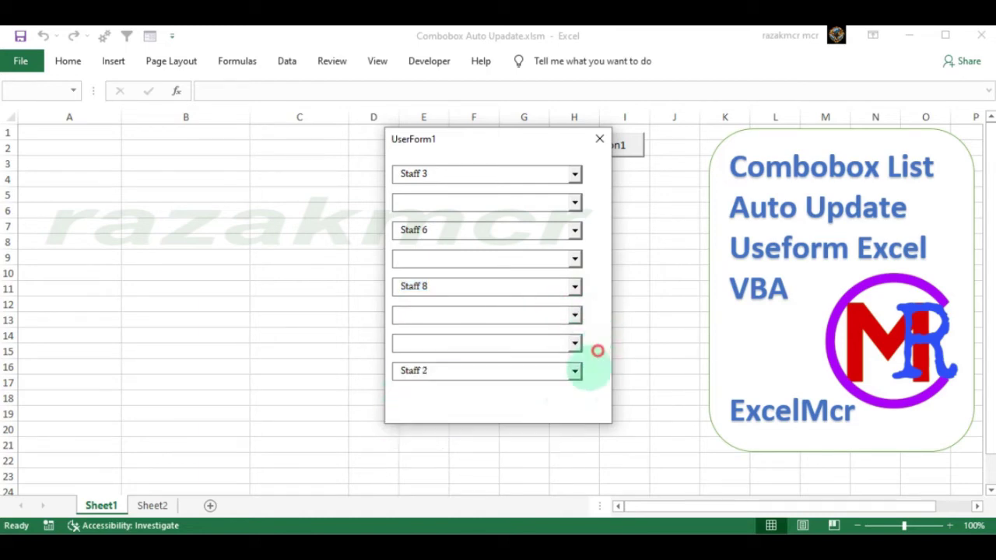
left_click(574, 371)
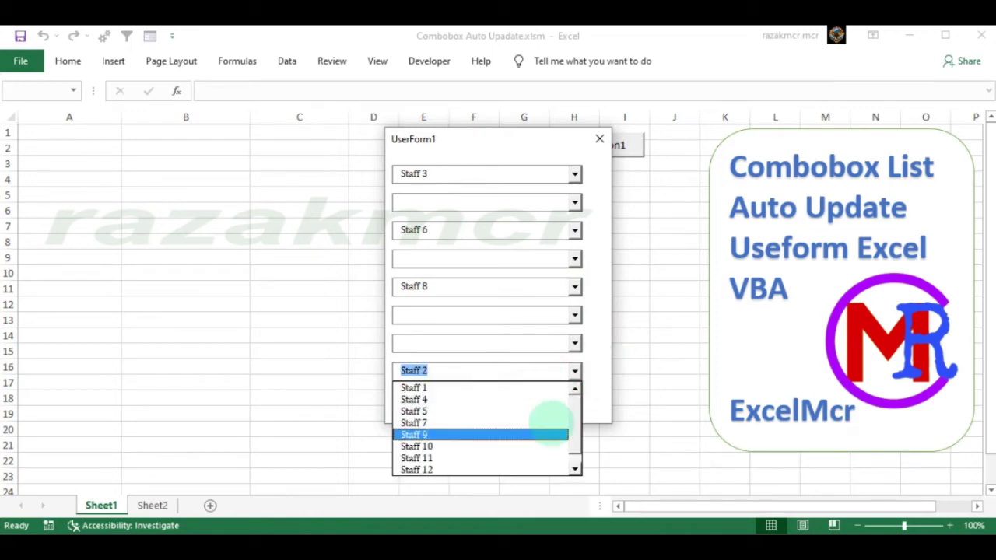
left_click(574, 463)
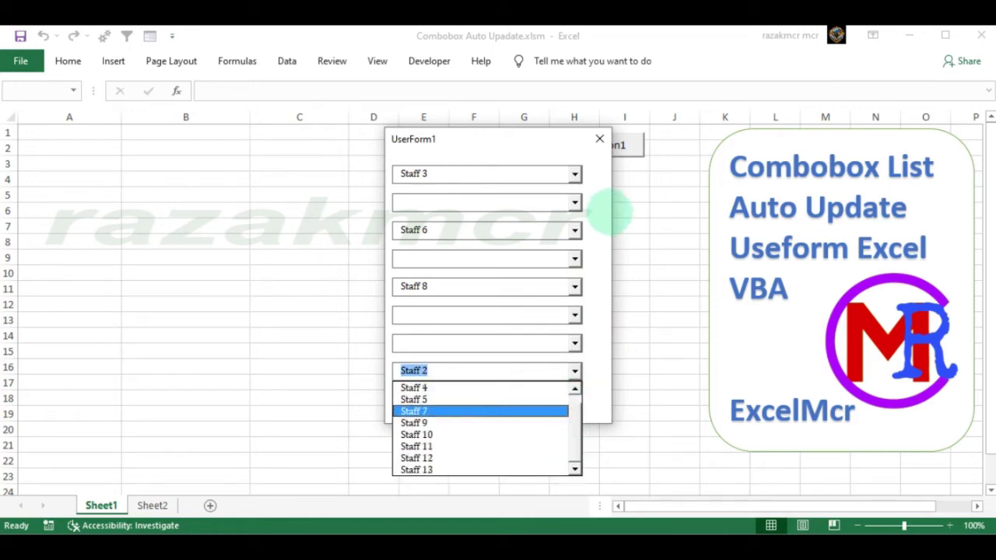
left_click(611, 210)
left_click(599, 139)
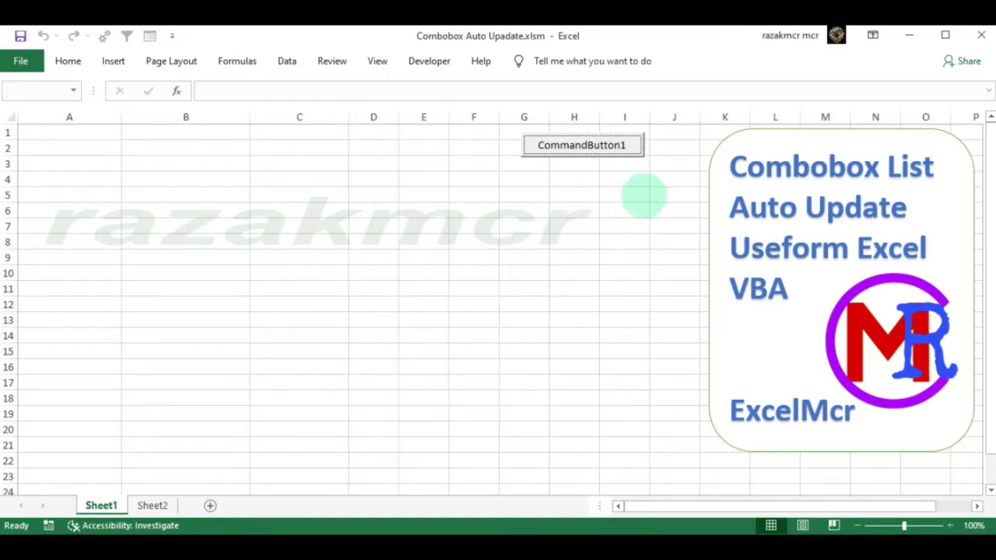
Open the VBA editor from the Developer tab and load UserForm1 in the designer
left_click(424, 63)
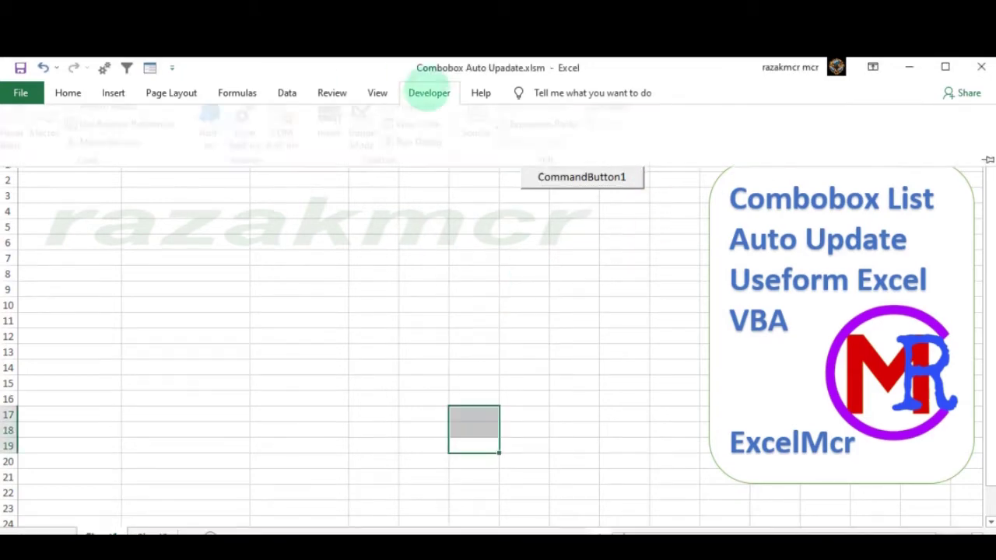
left_click(20, 134)
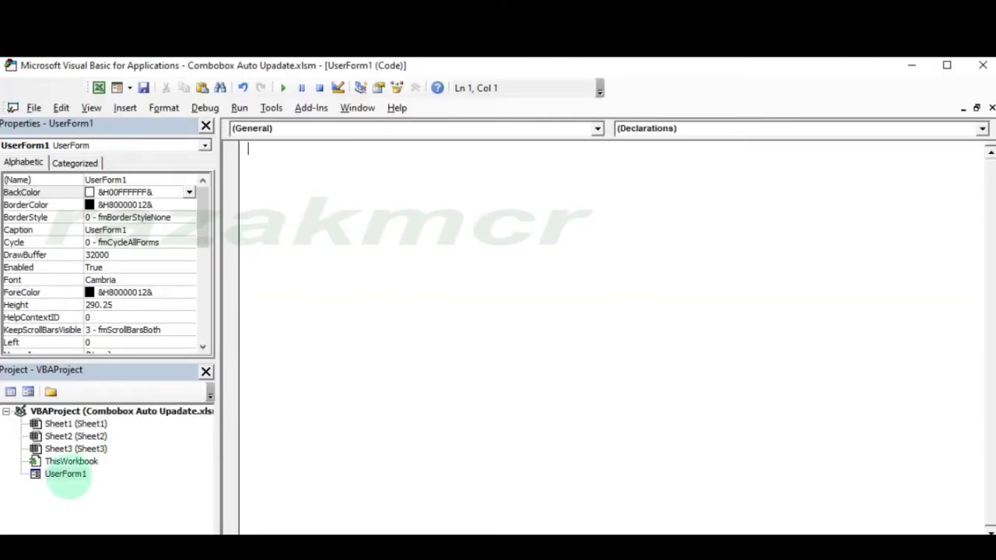
double_click(67, 474)
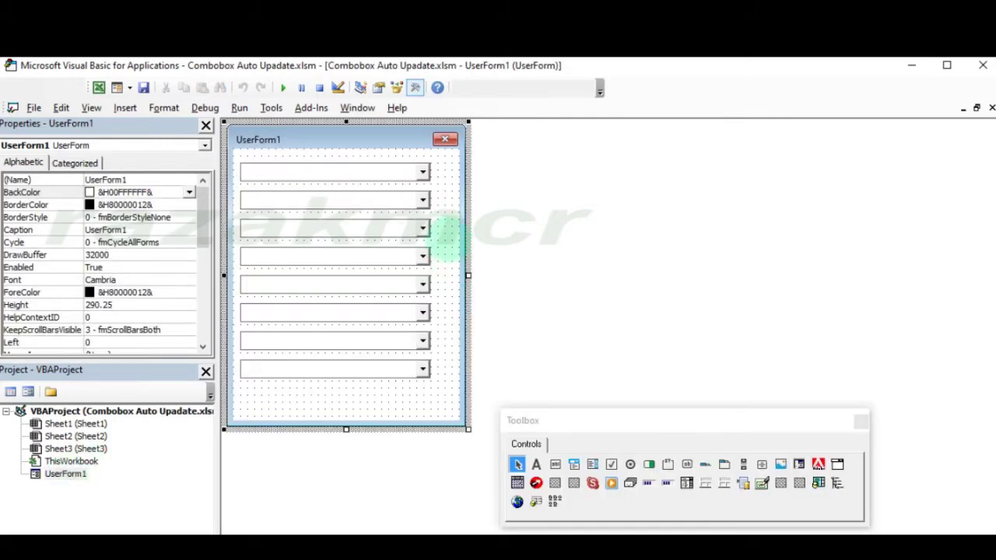
Inspect the properties of all eight comboboxes, then run the form with F5
left_click(403, 171)
left_click(406, 200)
left_click(409, 227)
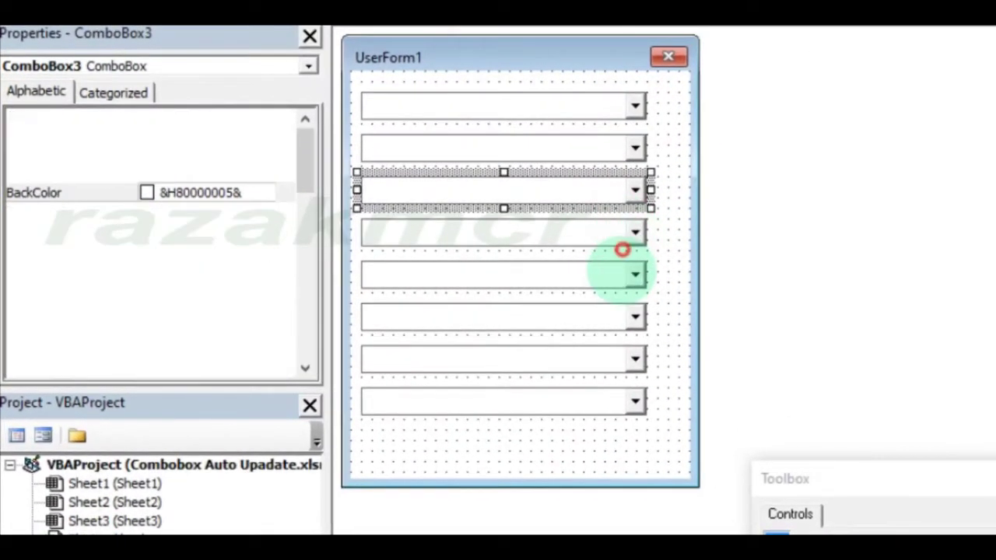
left_click(623, 243)
left_click(621, 274)
left_click(618, 316)
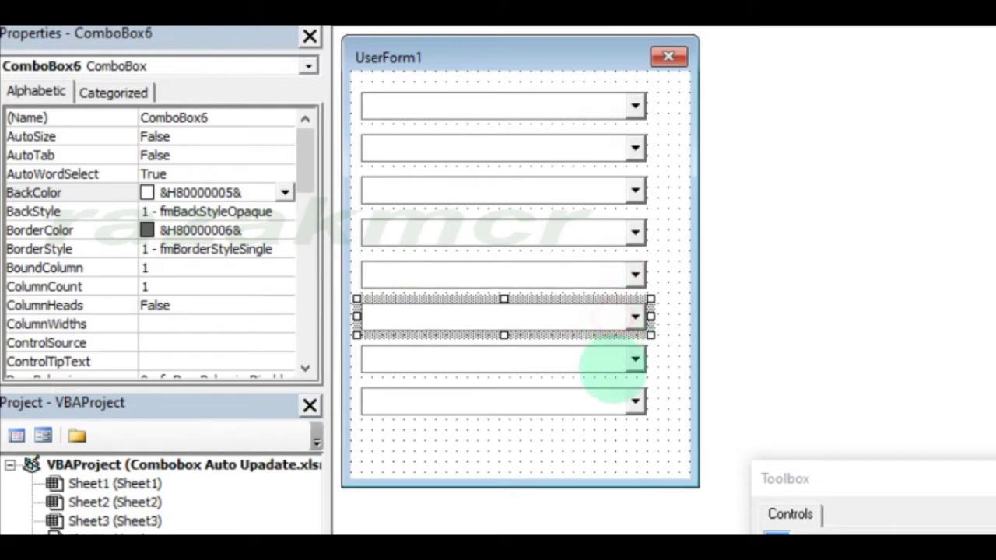
left_click(615, 358)
left_click(597, 403)
left_click(574, 456)
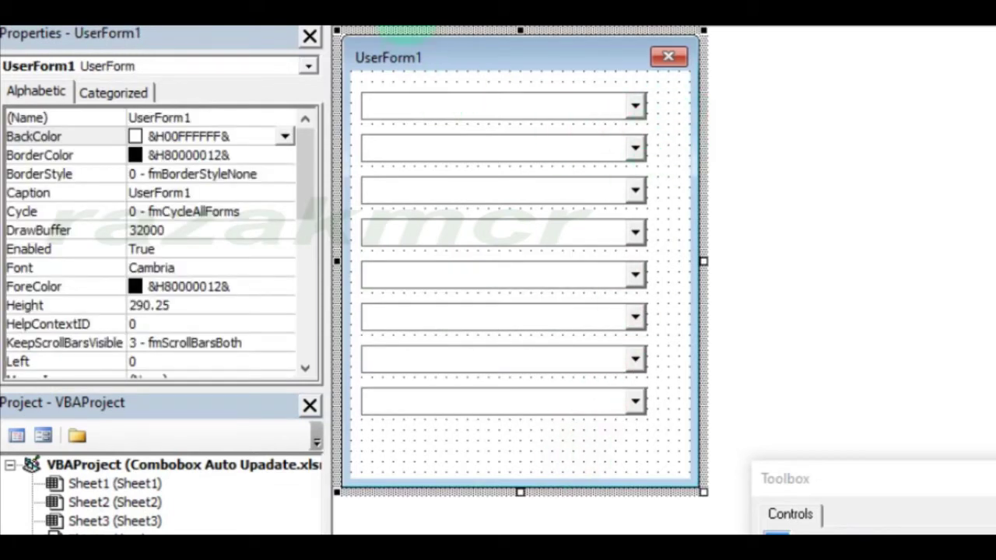
key("F5")
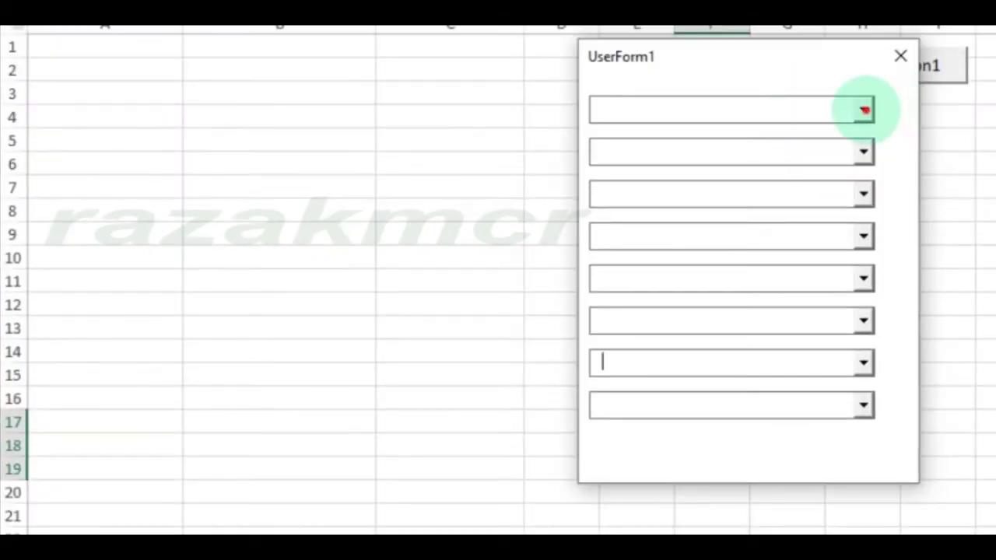
Open each combobox dropdown from first to eighth, find them all empty, and close UserForm1
left_click(863, 110)
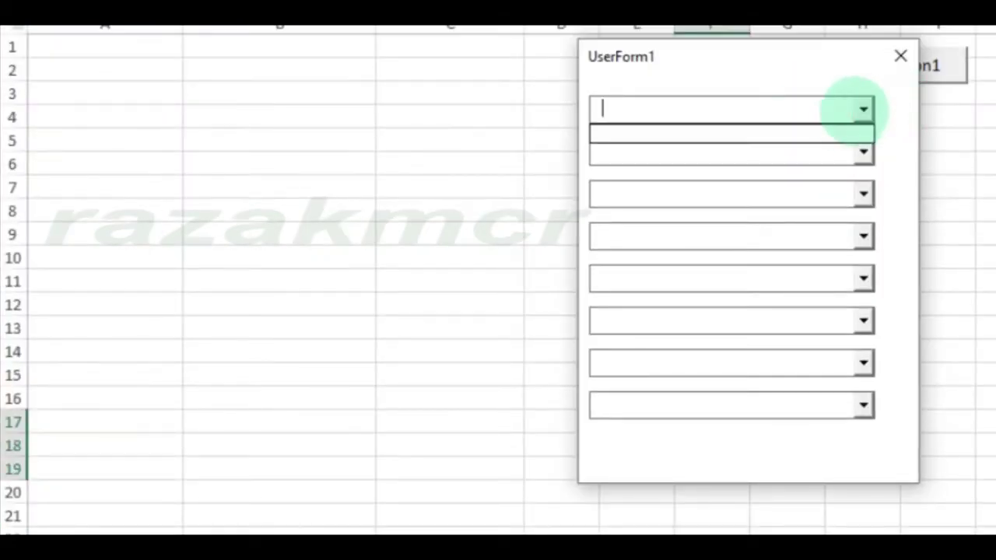
left_click(863, 193)
left_click(863, 236)
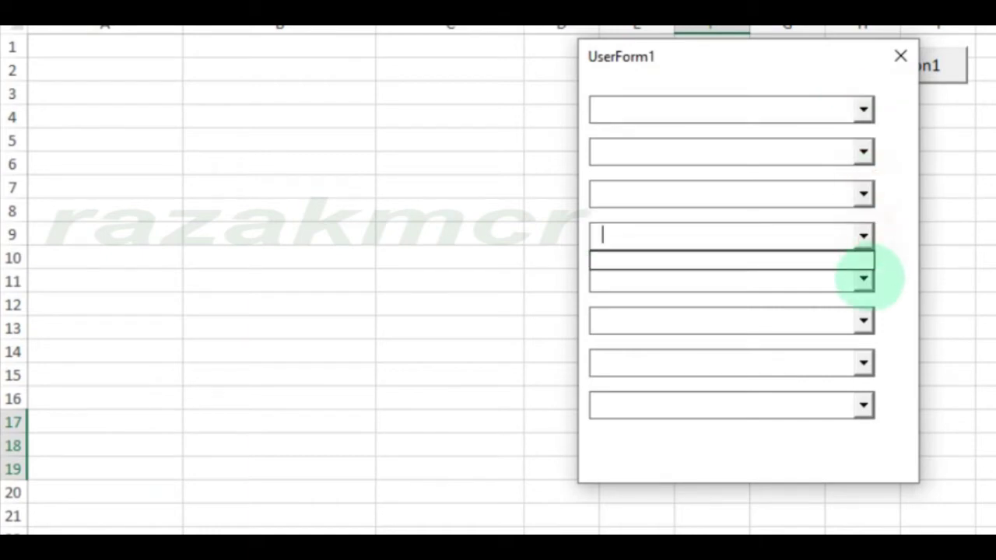
left_click(863, 278)
left_click(864, 320)
left_click(864, 363)
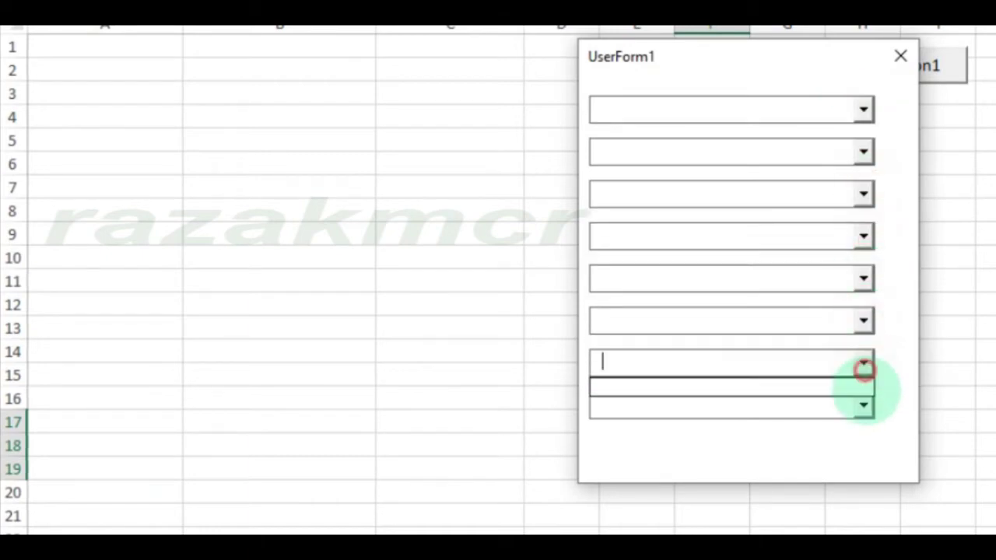
left_click(864, 406)
left_click(900, 56)
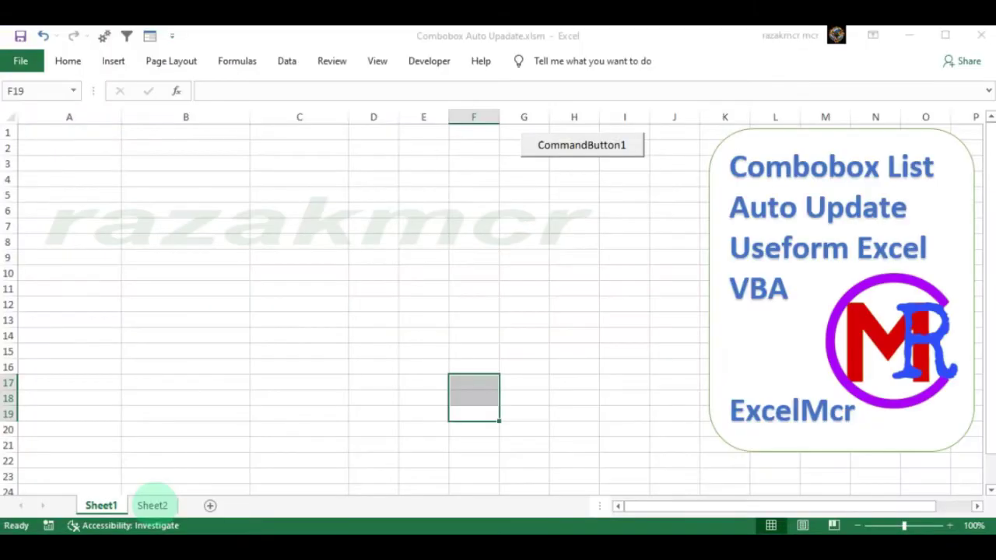
Review the Staff Name list in column A of Sheet2
left_click(153, 505)
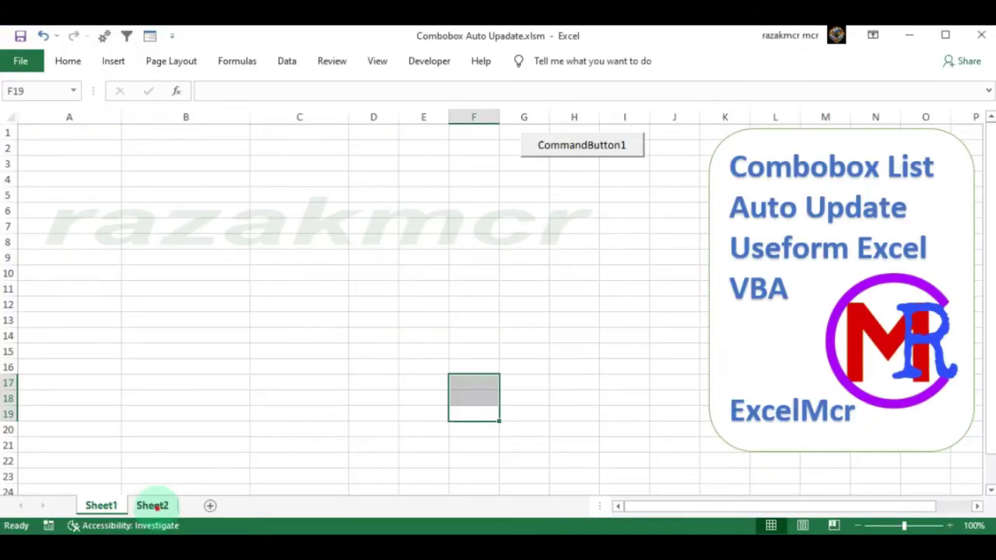
left_click(165, 319)
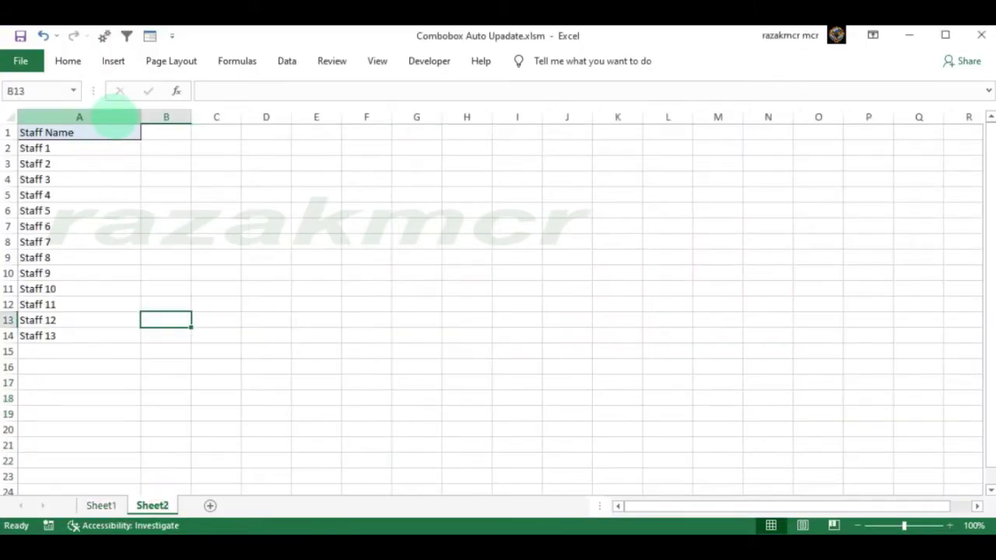
left_click(114, 117)
left_click(92, 325)
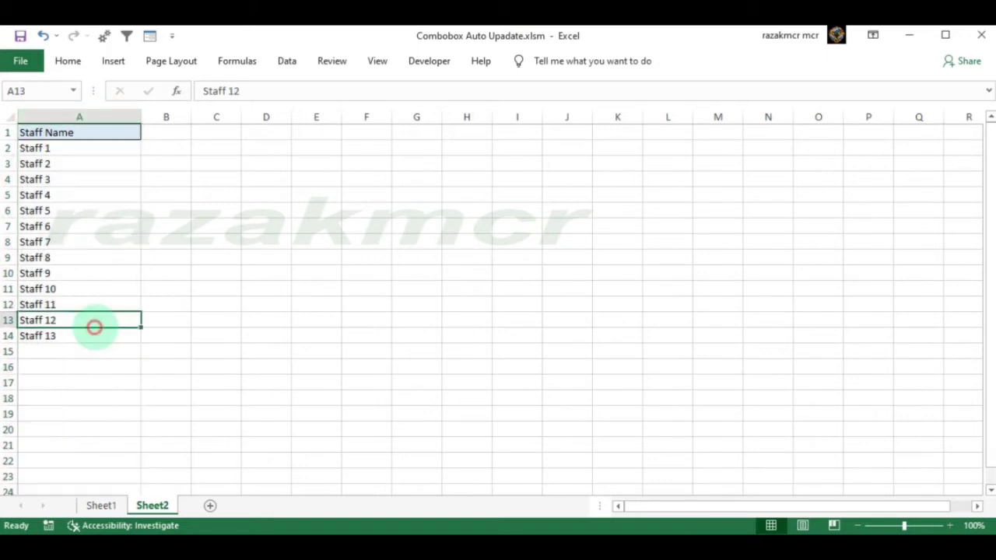
left_click_drag(167, 308, 167, 323)
Return to Sheet1 and open the Visual Basic editor from the Developer tab
left_click(101, 506)
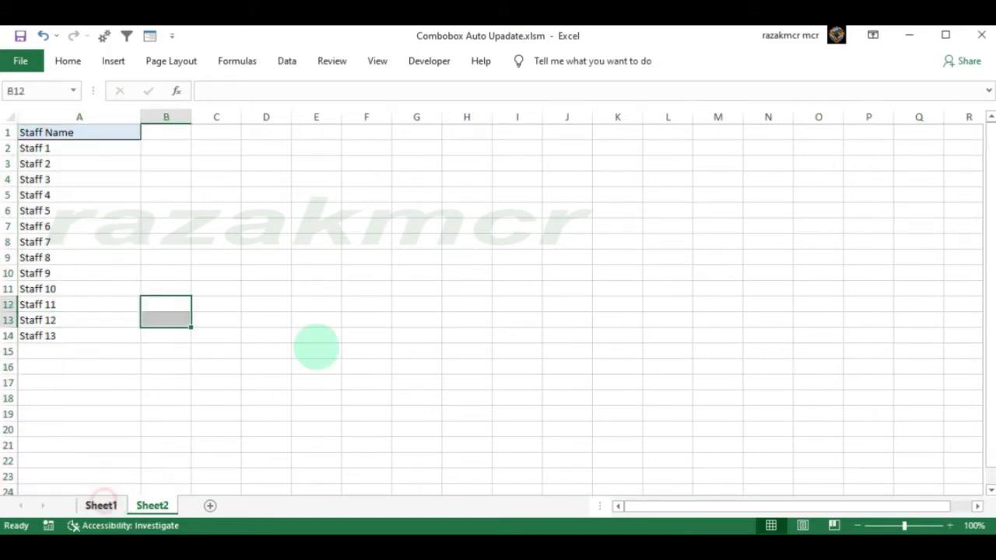
left_click(428, 61)
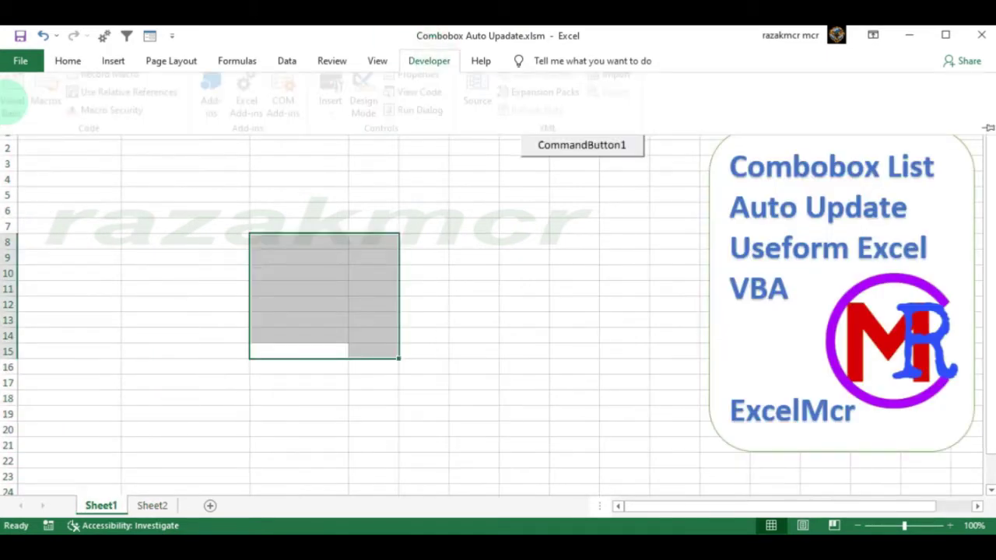
left_click(19, 102)
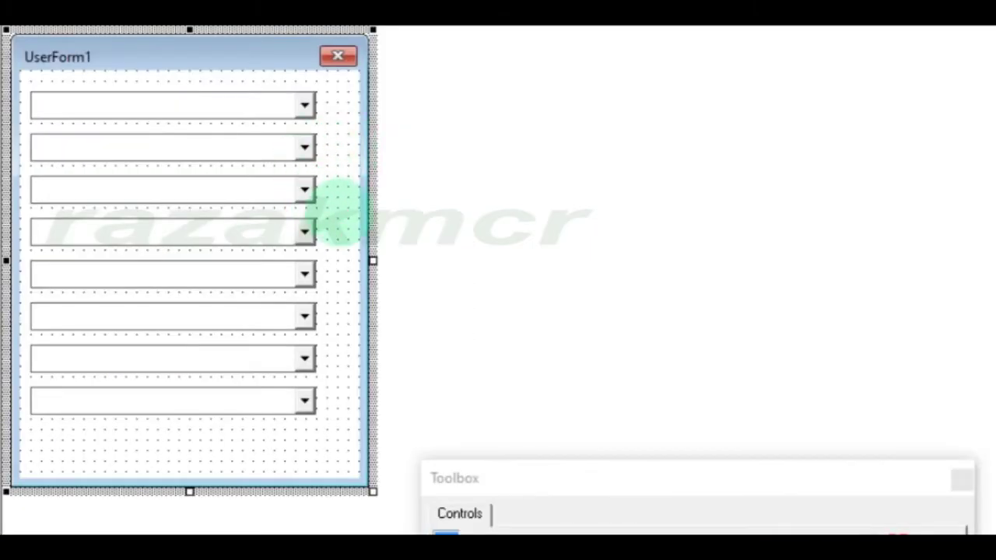
Create a UserForm_Initialize procedure and delete the other two unneeded procedure stubs
double_click(340, 212)
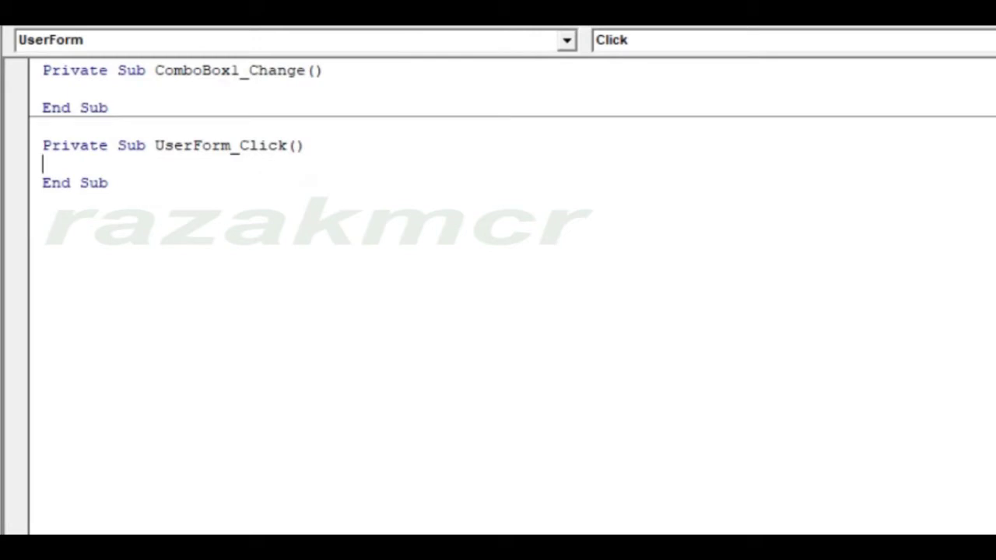
left_click(895, 39)
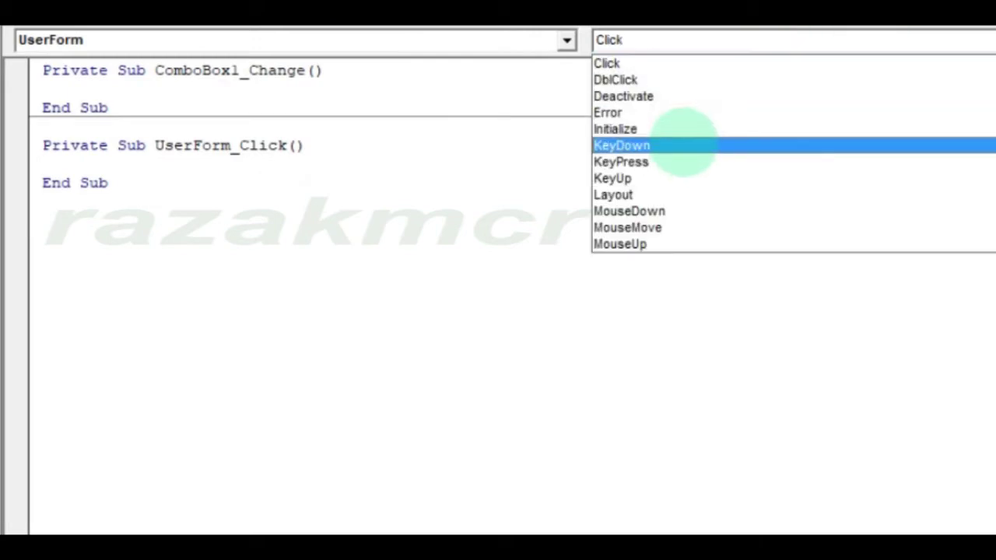
left_click(684, 130)
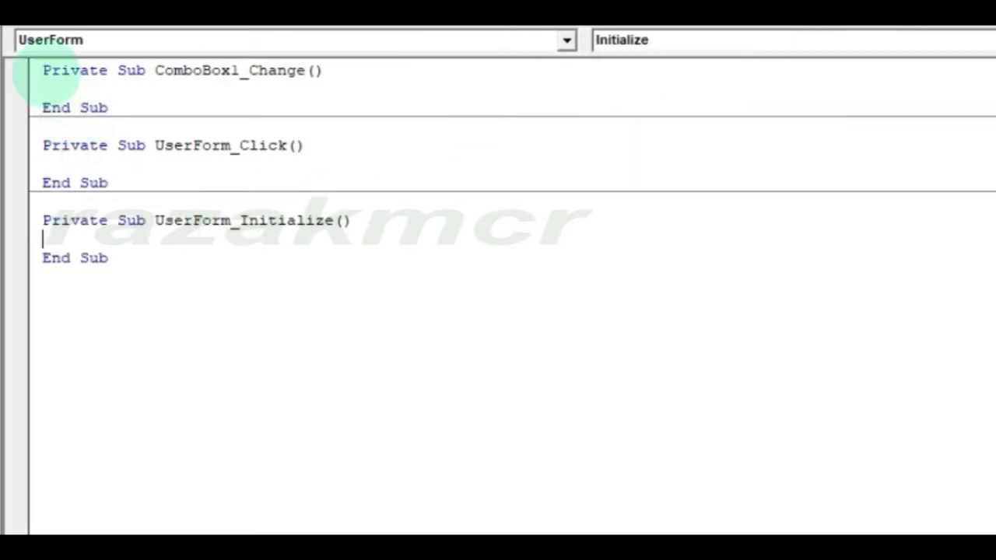
left_click_drag(31, 74, 35, 181)
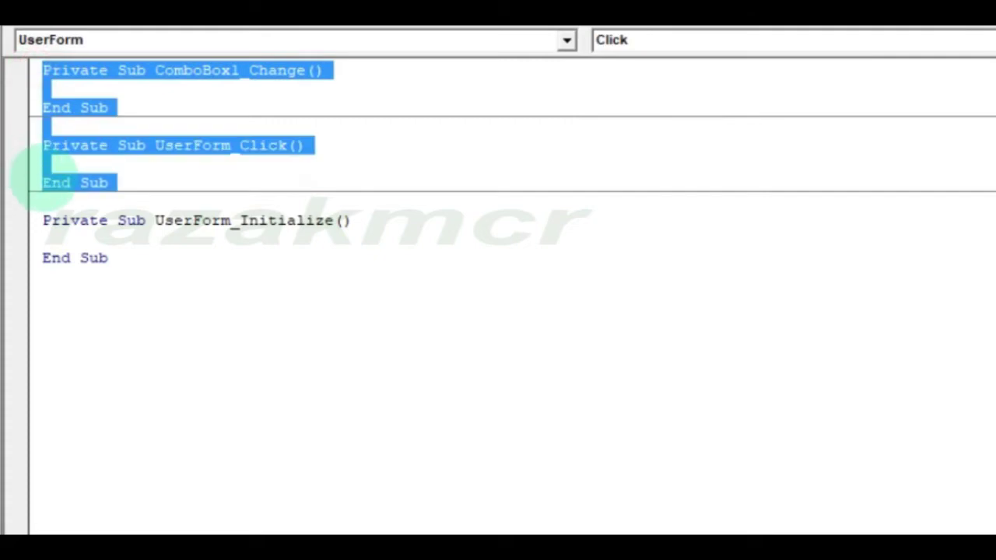
key("Delete")
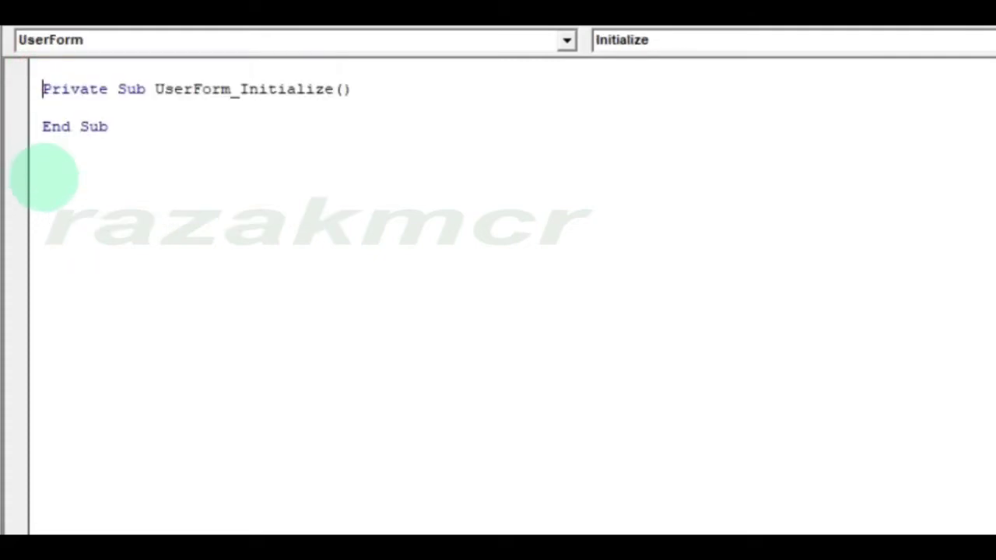
left_click(43, 89)
key("BackSpace")
type("For i = 2 To 14")
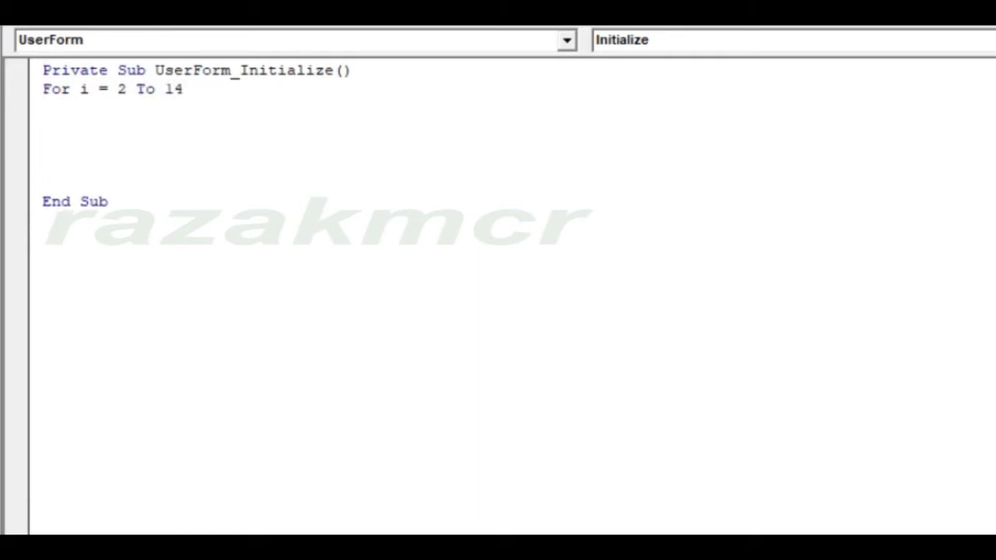
Write the loop body Me.ComboBox1.AddItem Sheet2.Cells(i, "A") inside the For i loop
type(".")
scroll(45, 201, "down", 1)
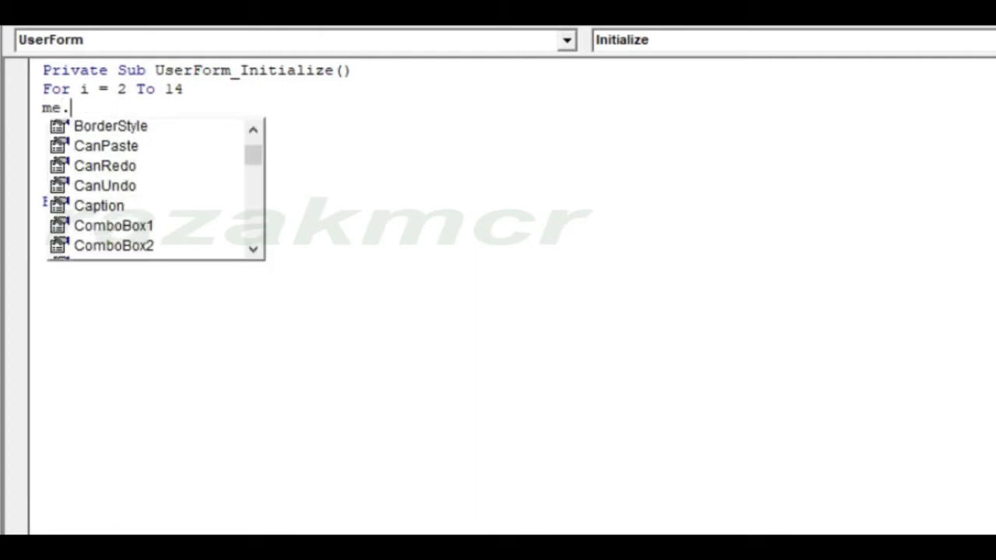
type("co")
key("Tab")
type(".a")
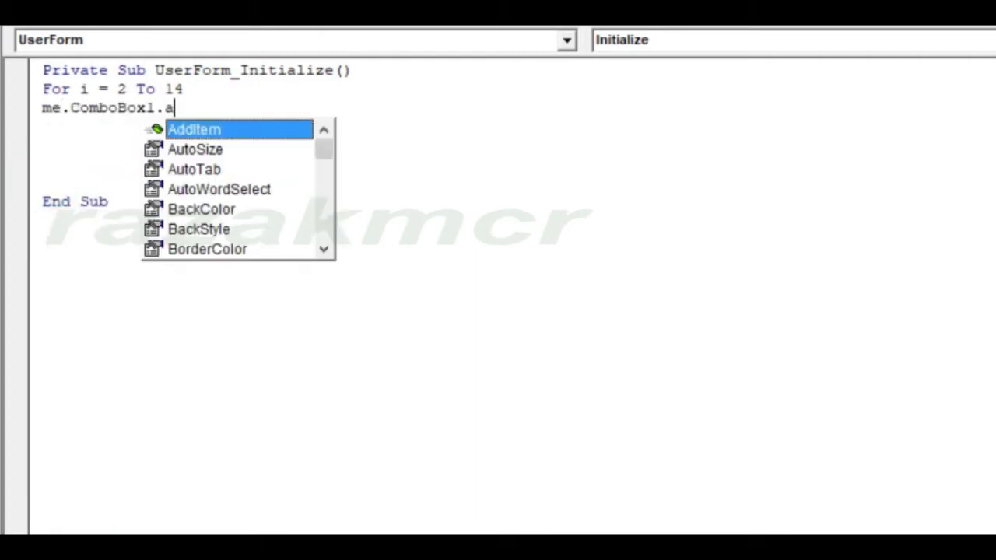
key("Tab")
type("s")
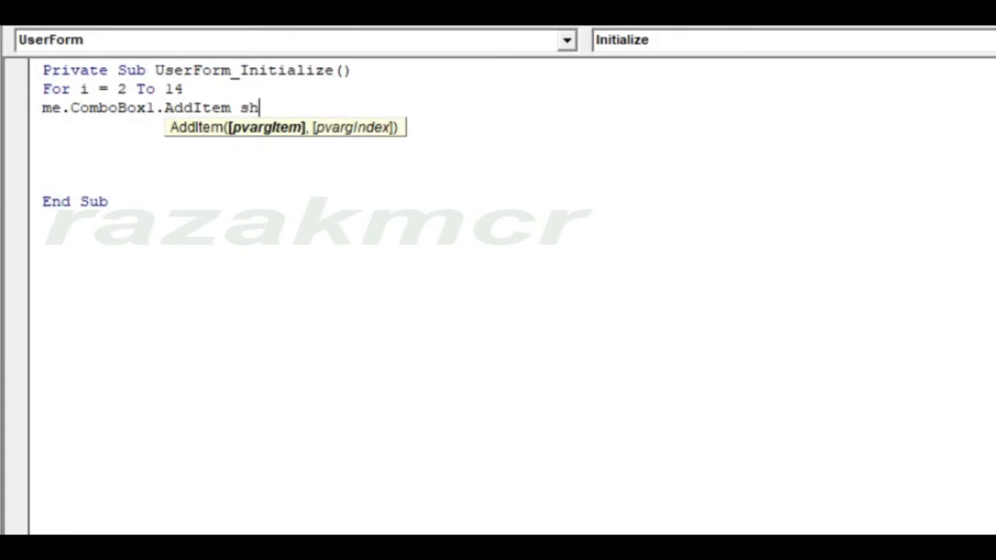
type("t2.")
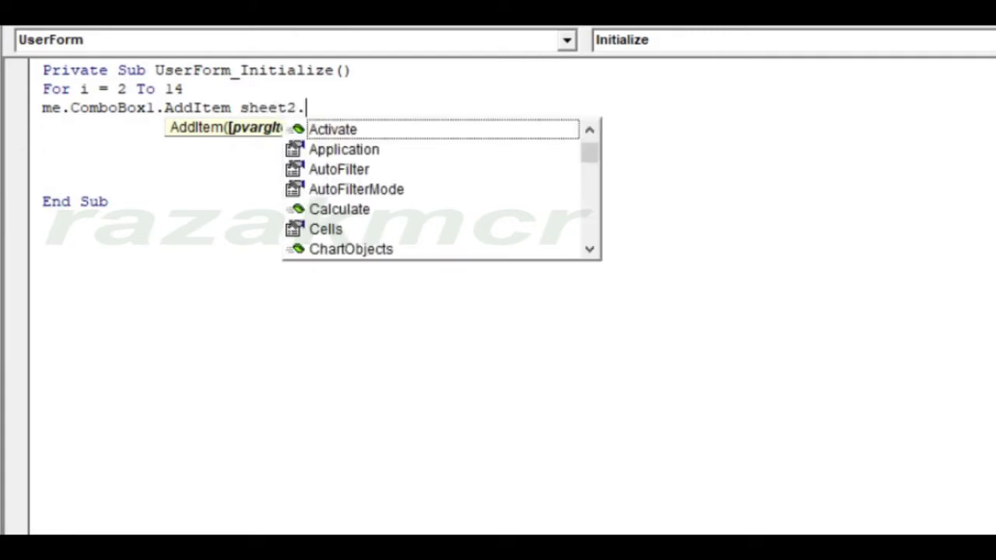
type("ce")
key("Tab")
type("(i, ")
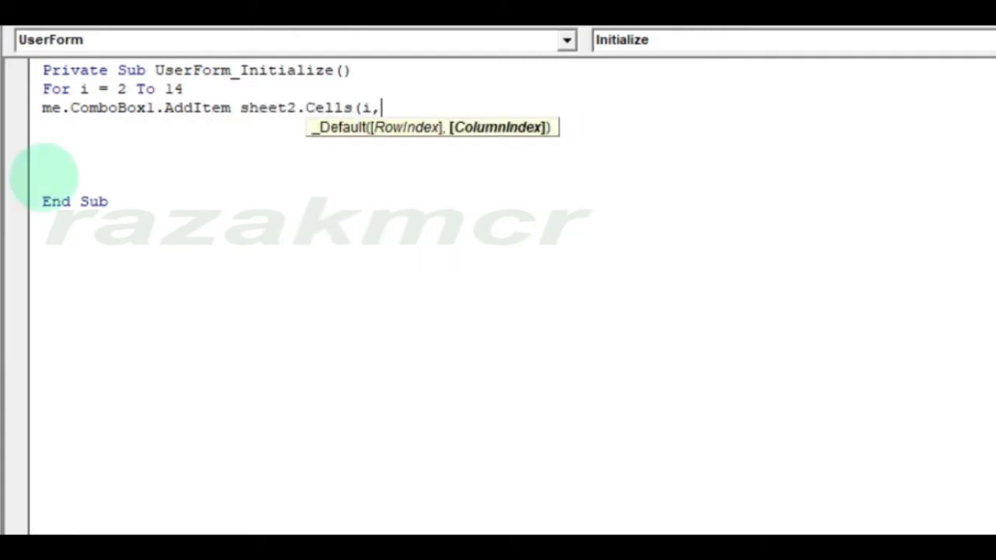
type("\"A\")")
key("Return")
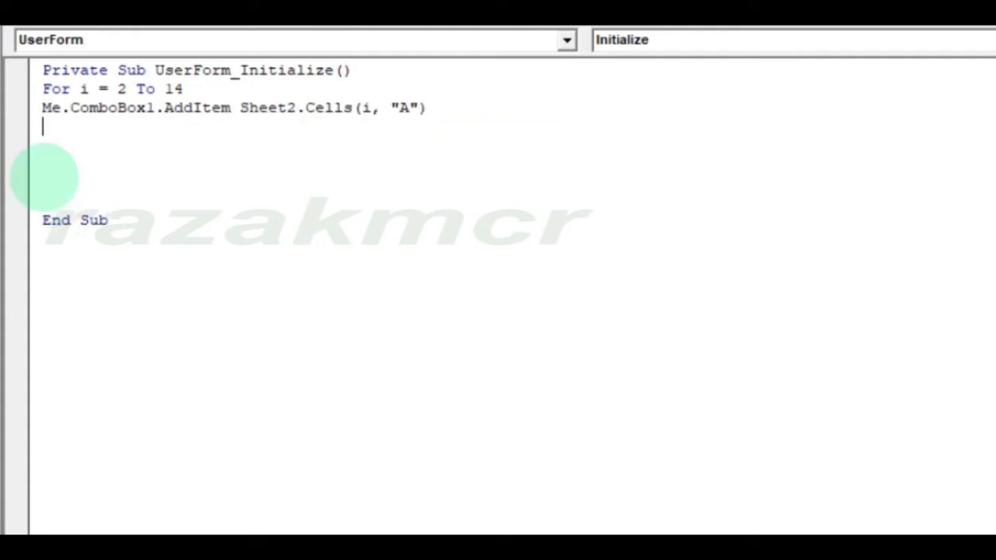
key("Return")
type("next i")
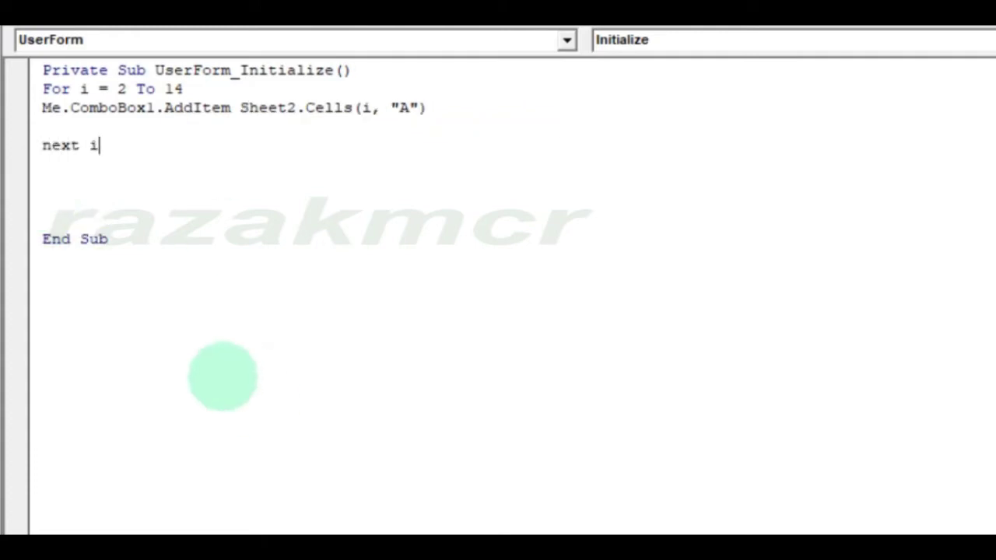
left_click(222, 377)
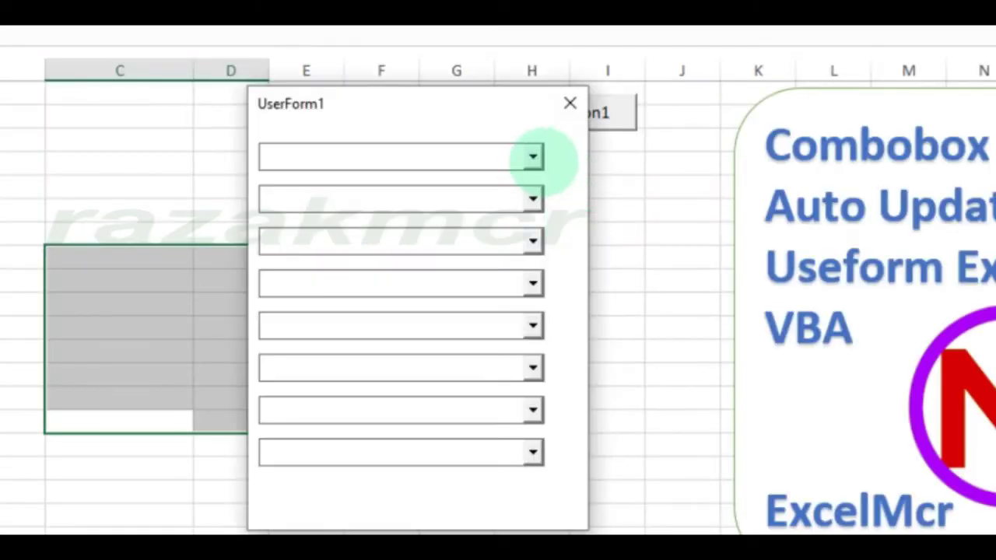
Scroll the first combobox's staff names and confirm the second and sixth boxes are empty
left_click(533, 157)
left_click_drag(534, 189, 537, 287)
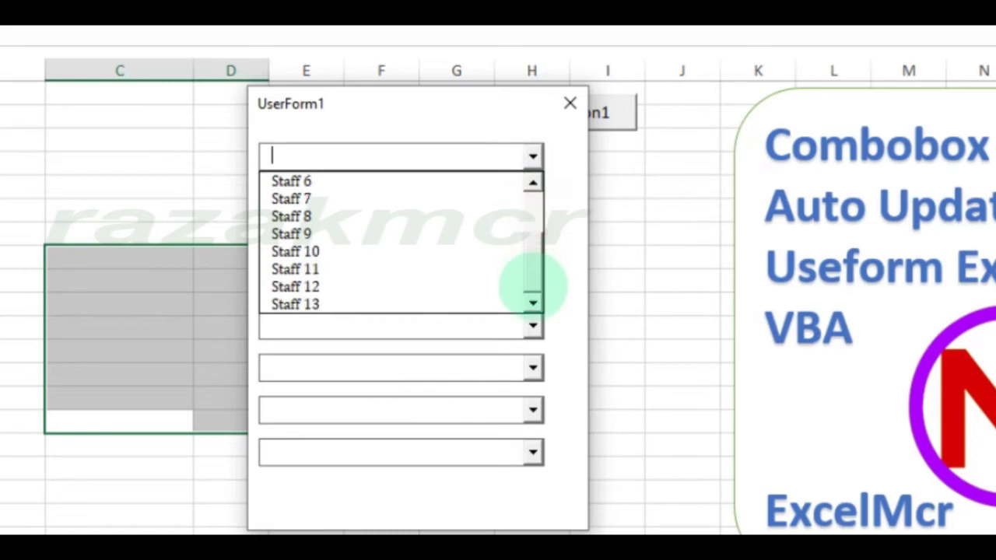
left_click(382, 322)
left_click(534, 198)
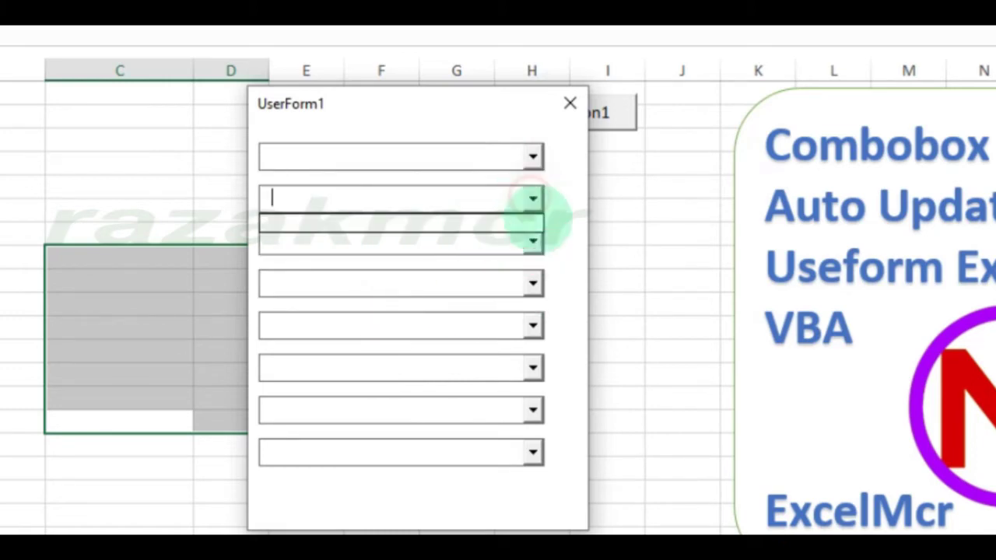
left_click(521, 312)
left_click(533, 367)
left_click(549, 469)
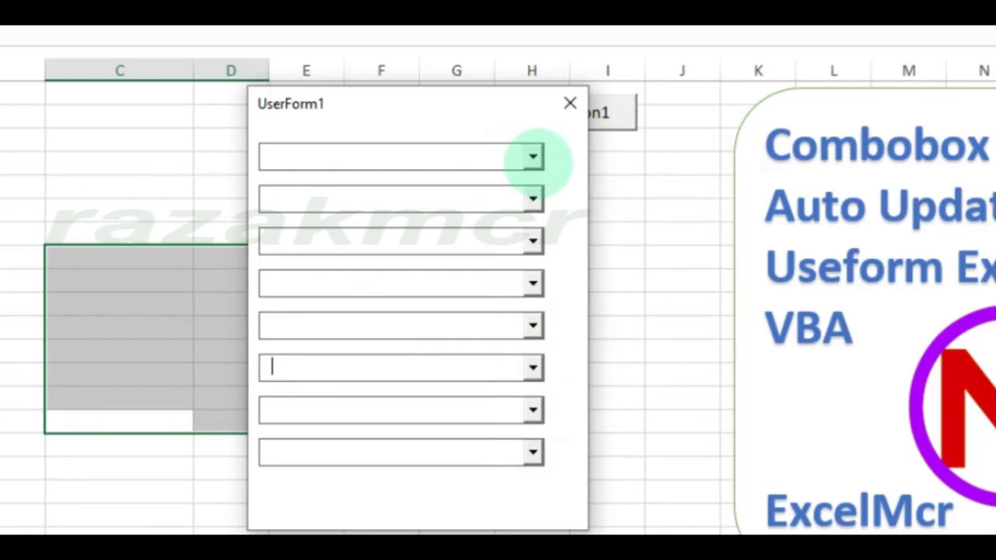
Review the first box's staff list again and close UserForm1
left_click(534, 157)
left_click_drag(541, 216, 534, 288)
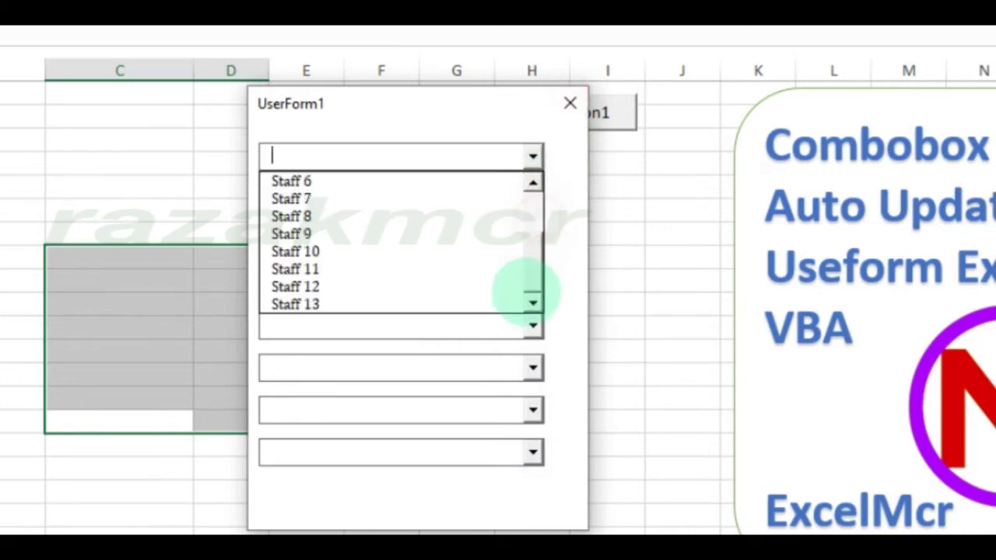
left_click(571, 103)
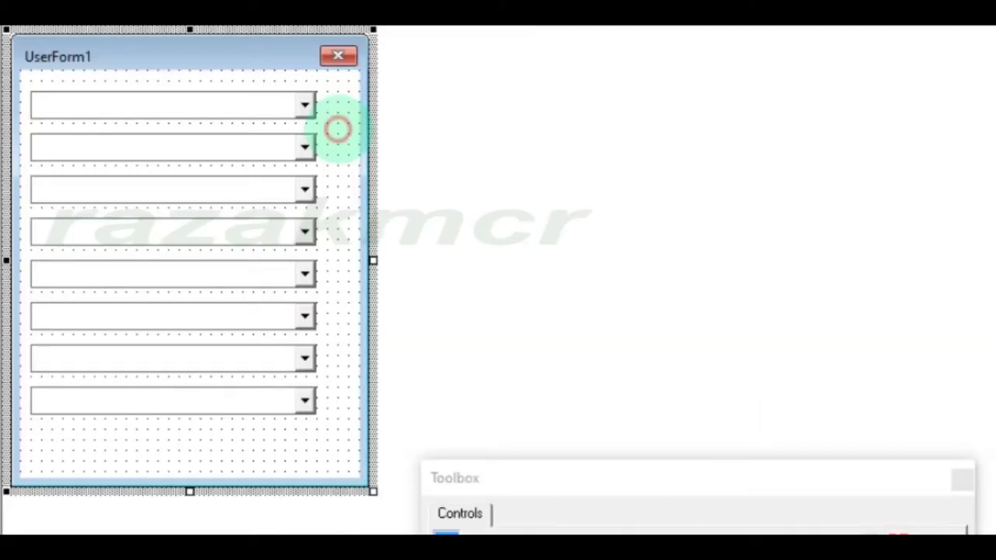
Add a For c = 1 To 8 line inside the For i loop of UserForm_Initialize
double_click(338, 127)
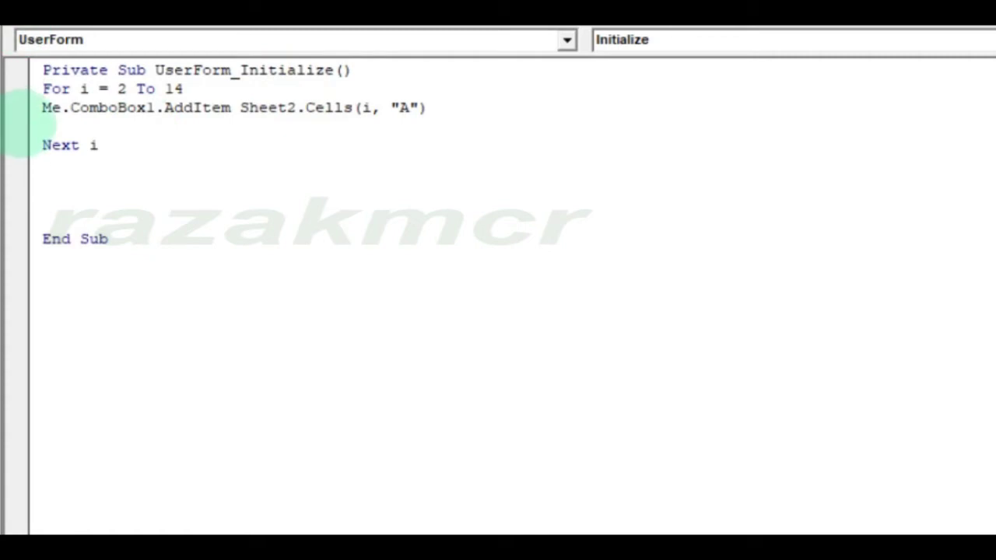
left_click(42, 89)
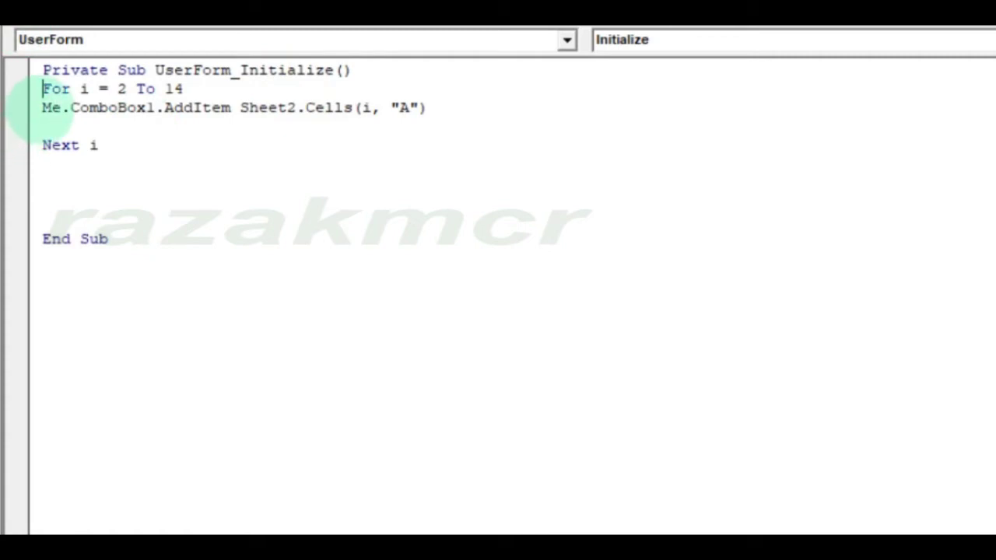
left_click(231, 88)
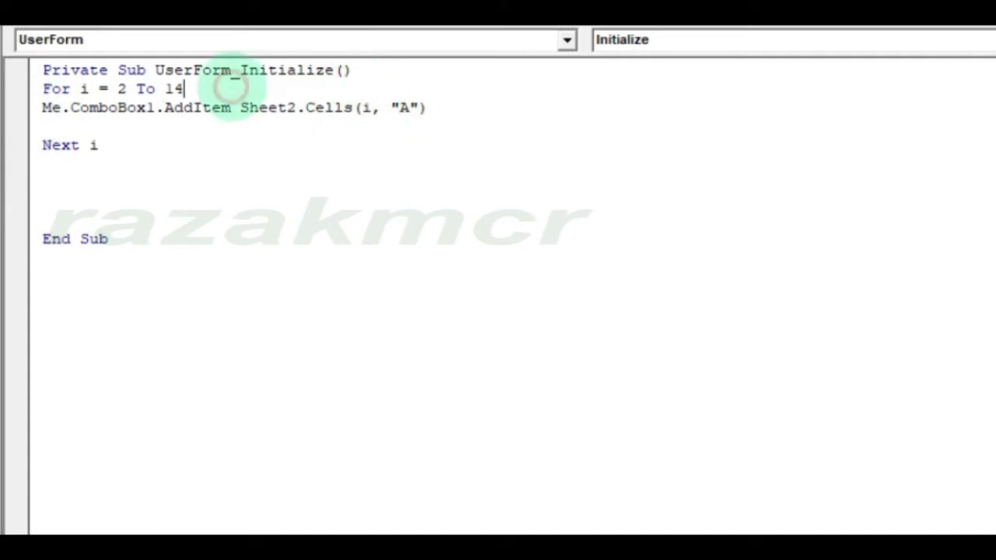
key("Return")
type("for c = 1 to 8")
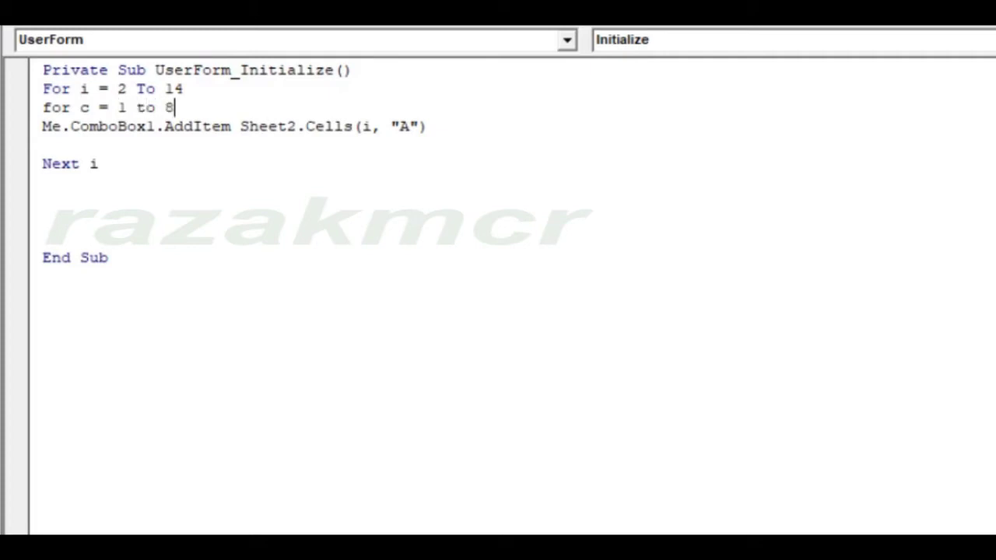
left_click(333, 340)
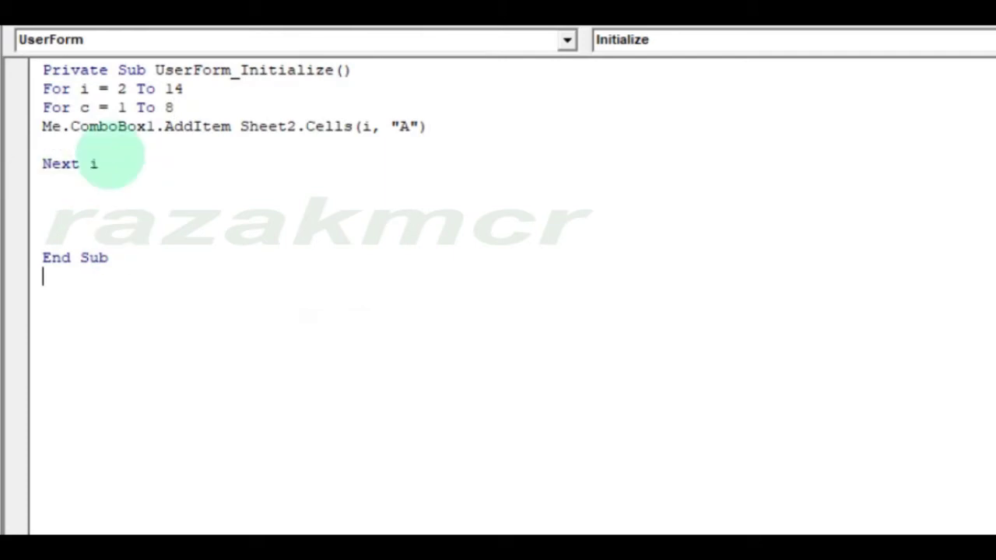
Replace the AddItem line with Me("combobox" & c).AddItem and close the loop with Next c
left_click_drag(230, 126, 42, 126)
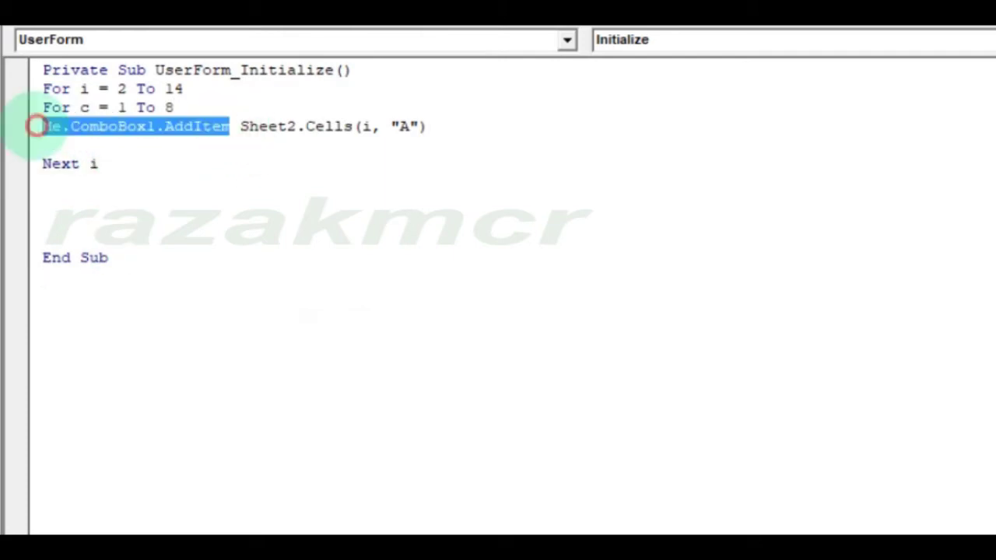
type("me")
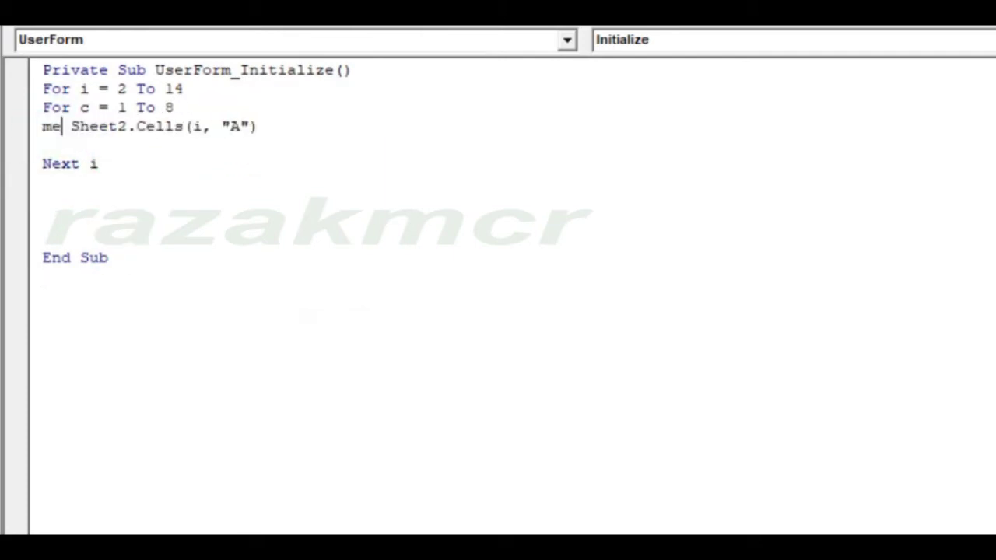
type("(")
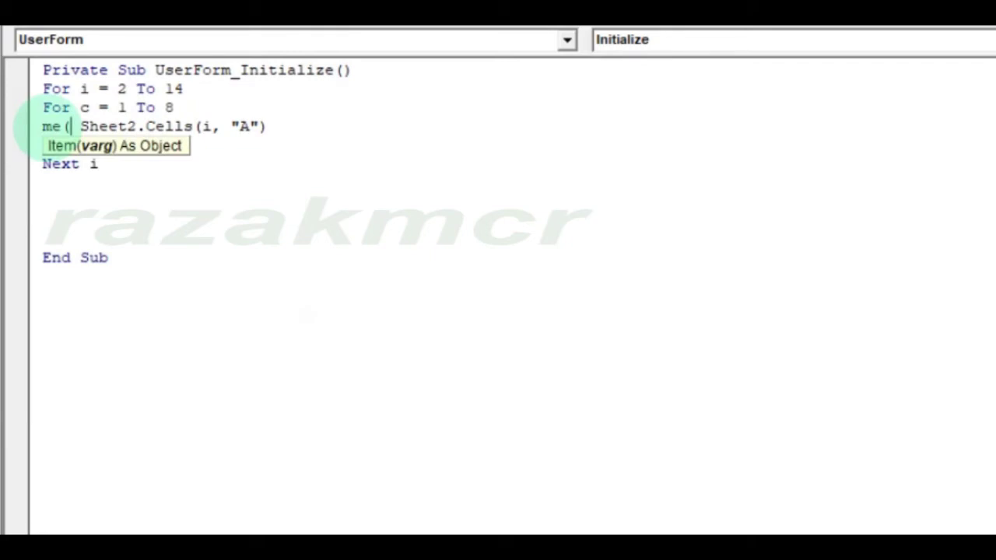
type("\"co")
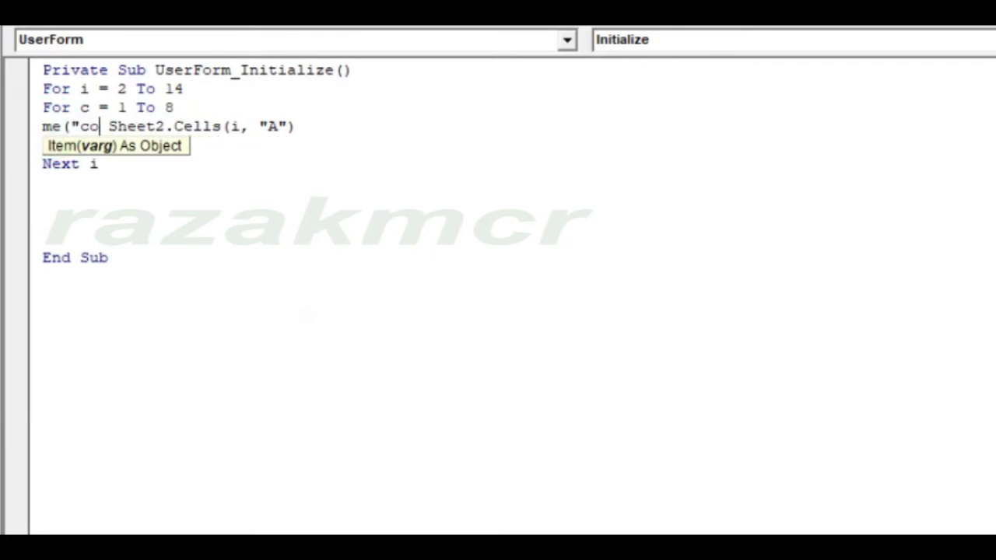
type("mbobox")
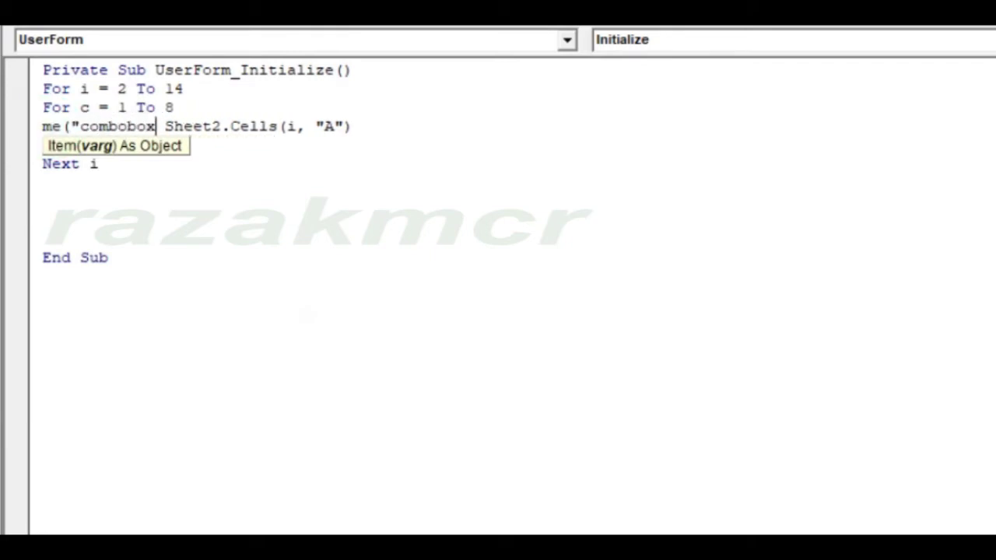
type("\" & ")
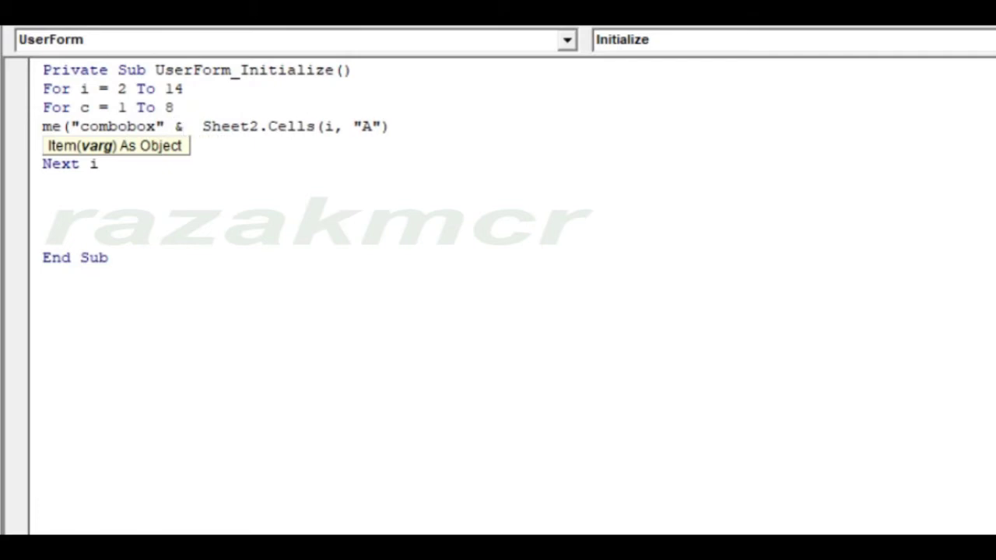
type("c)")
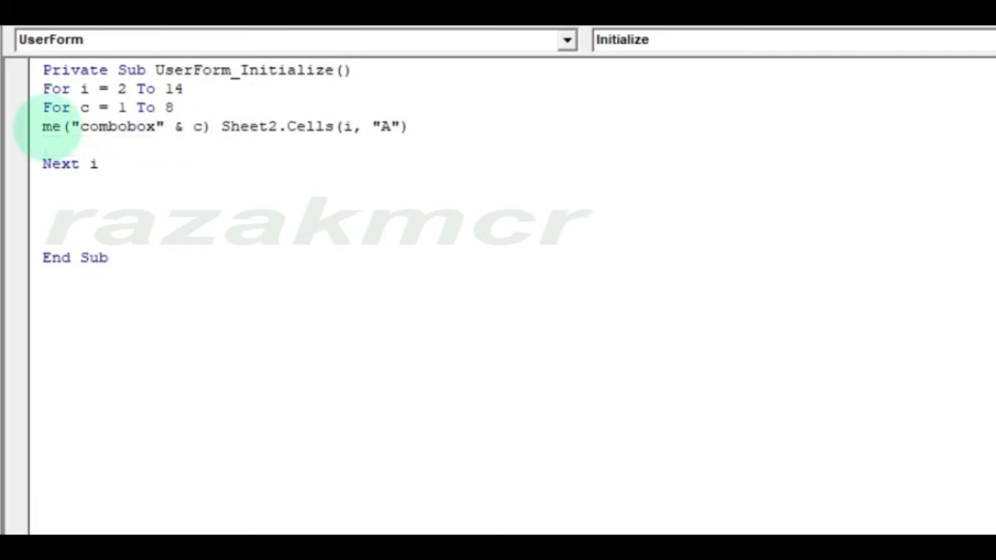
type(".addi")
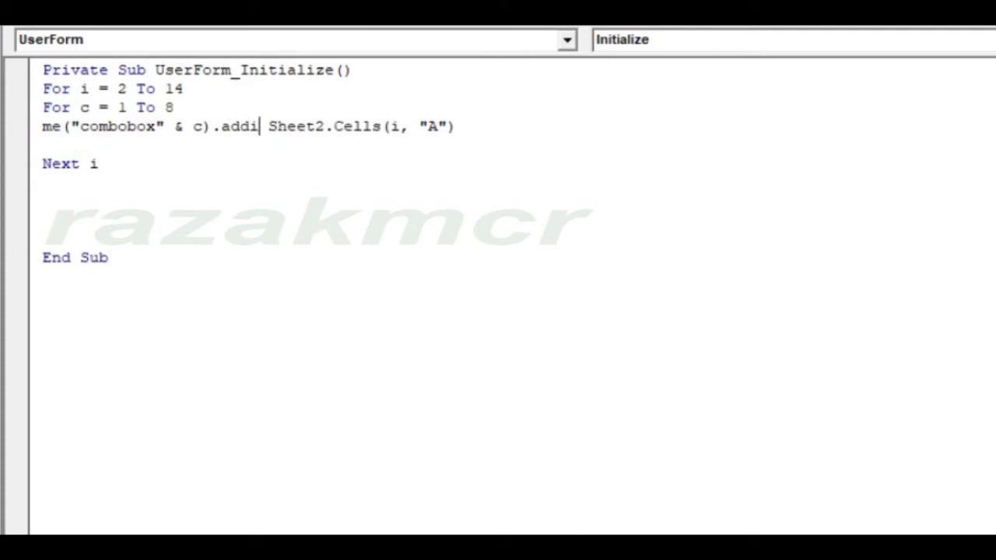
type("tem")
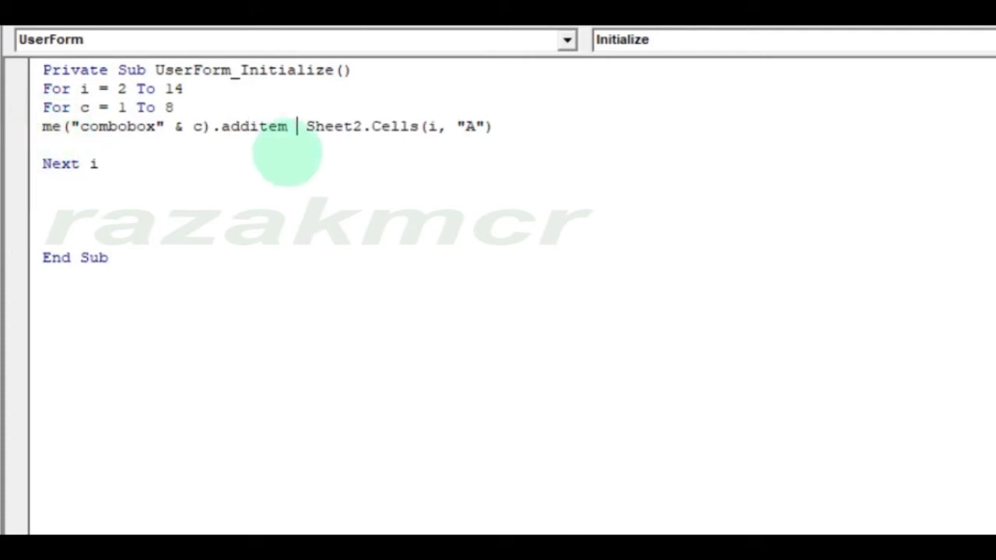
left_click(223, 160)
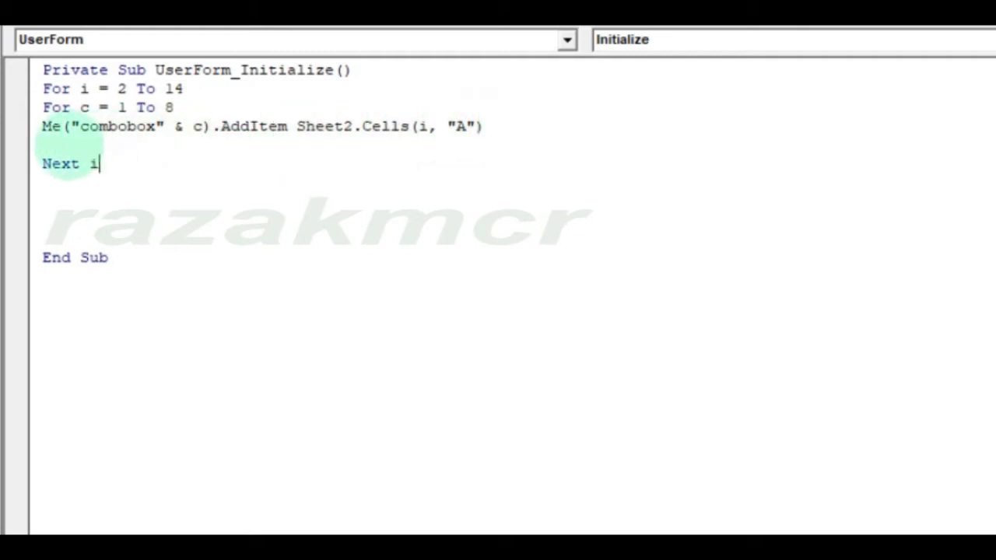
left_click(69, 147)
type("next c")
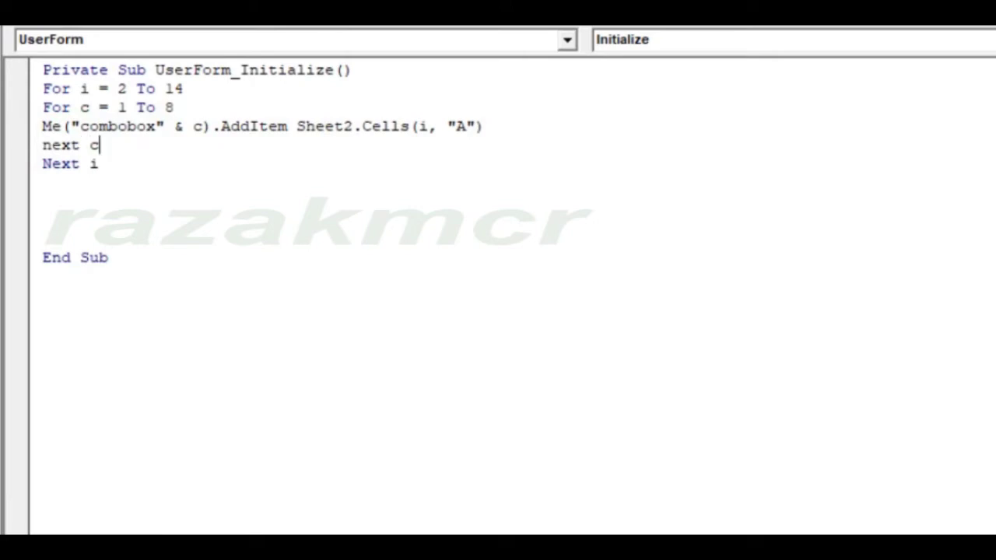
left_click(129, 206)
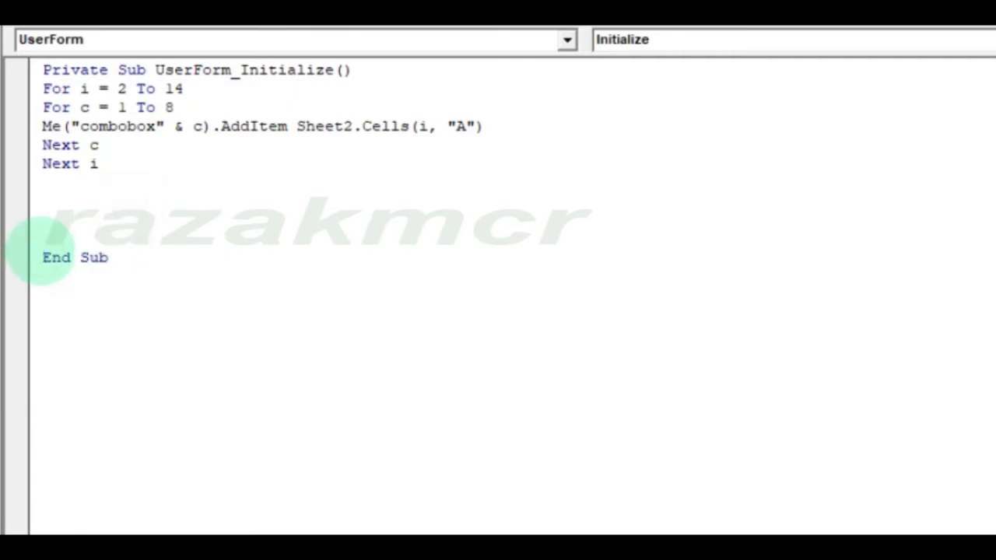
key("Delete")
key("Delete")
key("Delete")
Run the form and check that each of the eight comboboxes lists all staff names
left_click(251, 327)
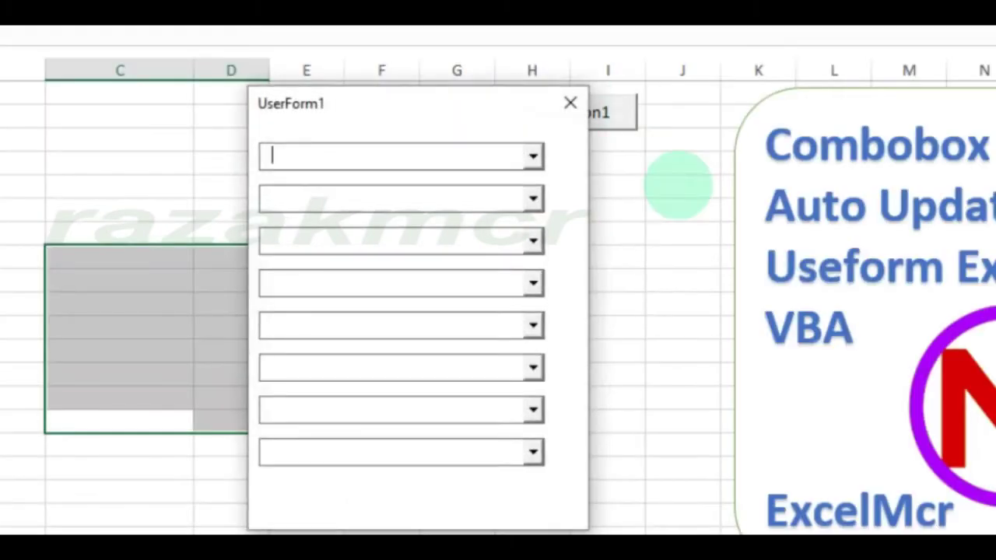
left_click(533, 156)
left_click(533, 155)
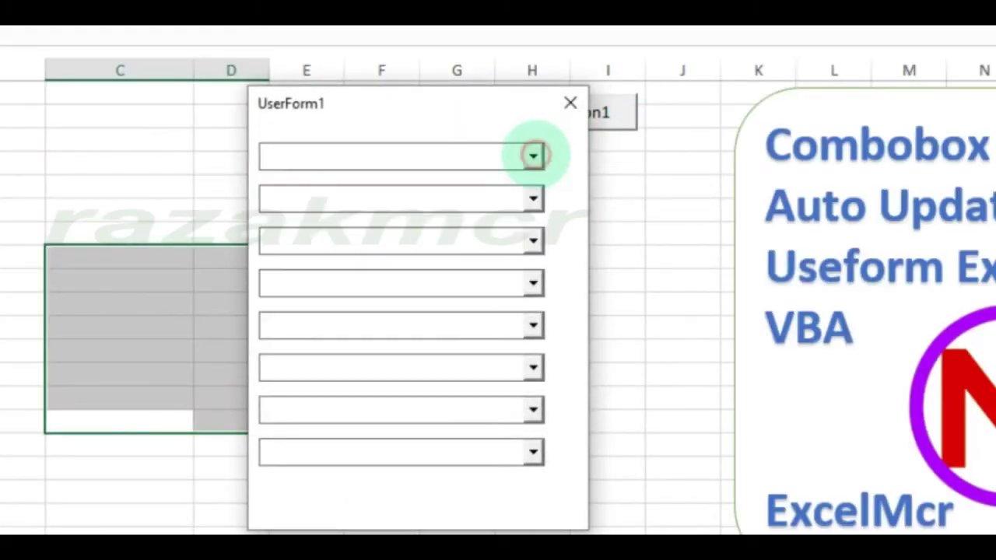
left_click(533, 197)
left_click(533, 196)
left_click(533, 244)
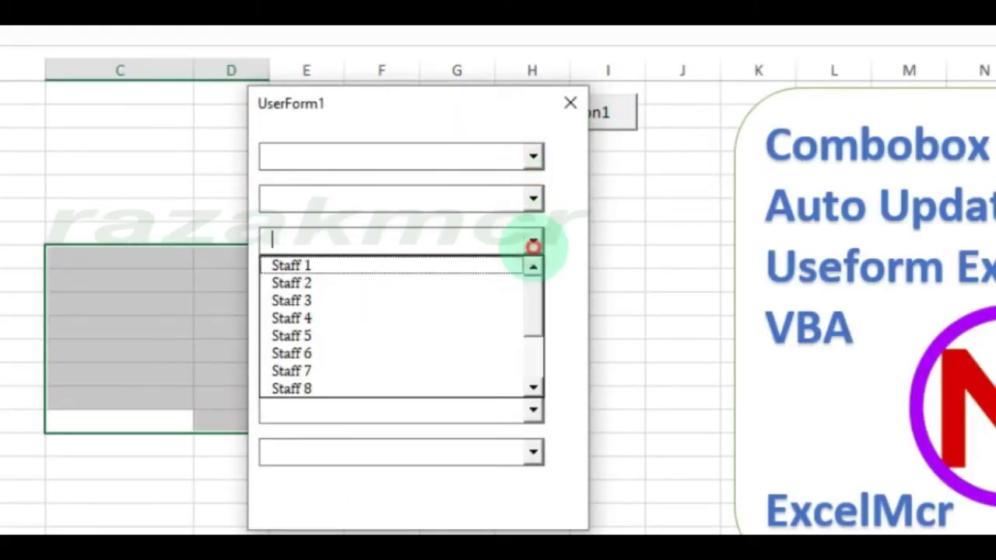
left_click(533, 243)
left_click(532, 287)
left_click(532, 286)
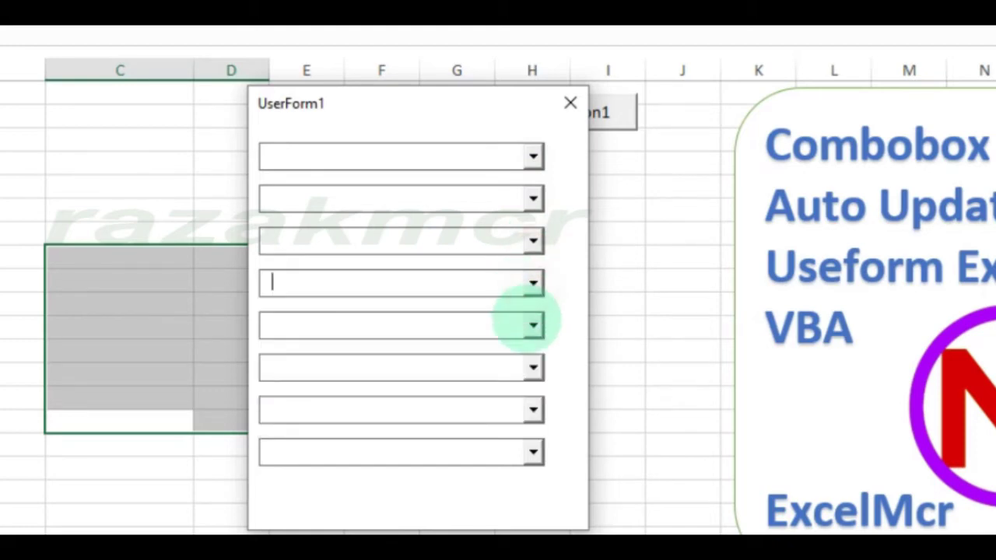
left_click(533, 324)
left_click(529, 320)
left_click(533, 366)
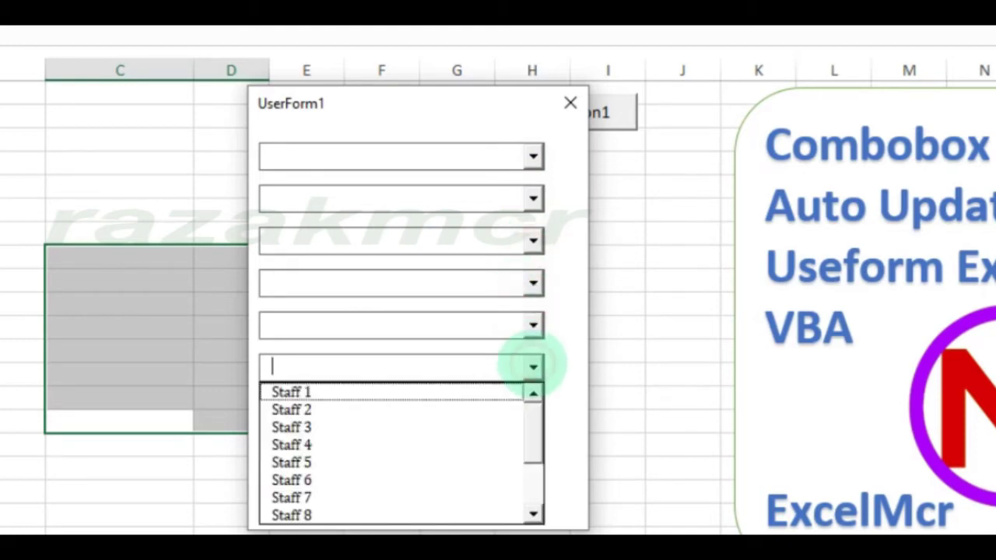
left_click(533, 366)
left_click(533, 409)
left_click(533, 409)
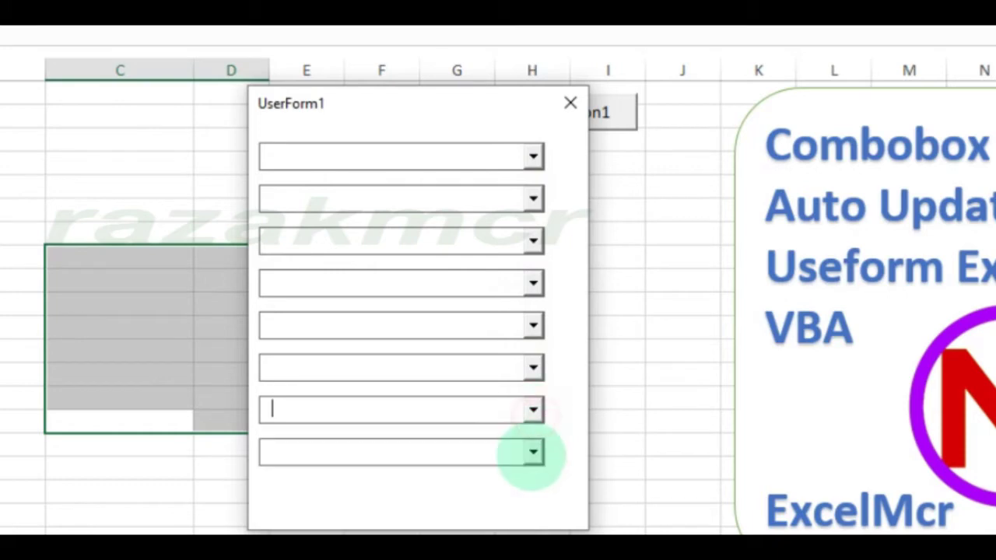
left_click(534, 451)
scroll(534, 509, "down", 2)
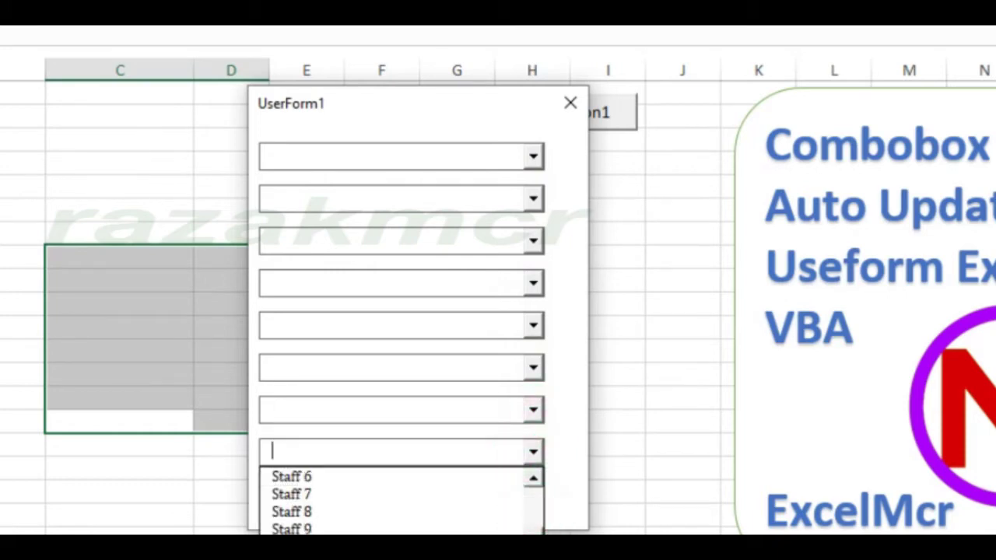
Pick Staff 4 in the sixth, fifth and first comboboxes
left_click(533, 366)
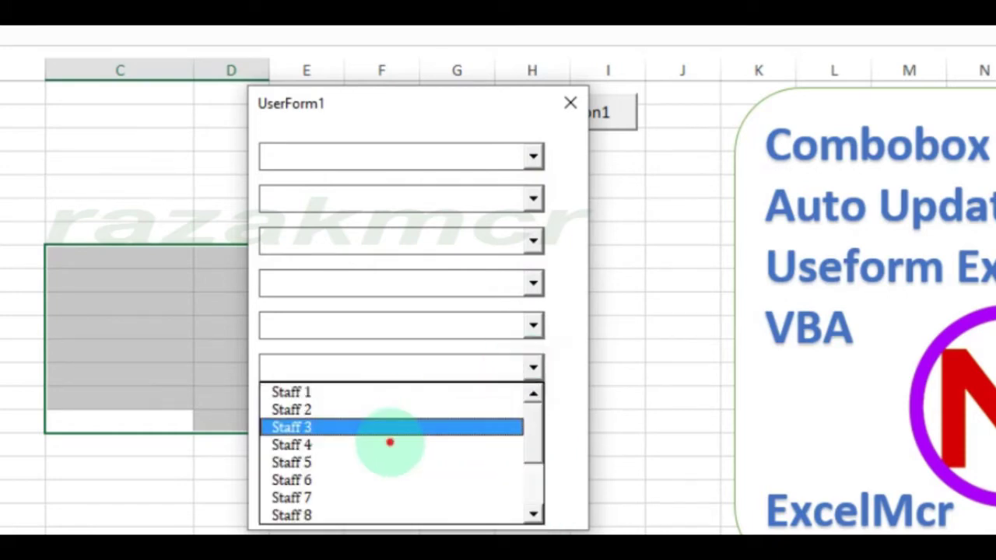
left_click(389, 445)
left_click(534, 327)
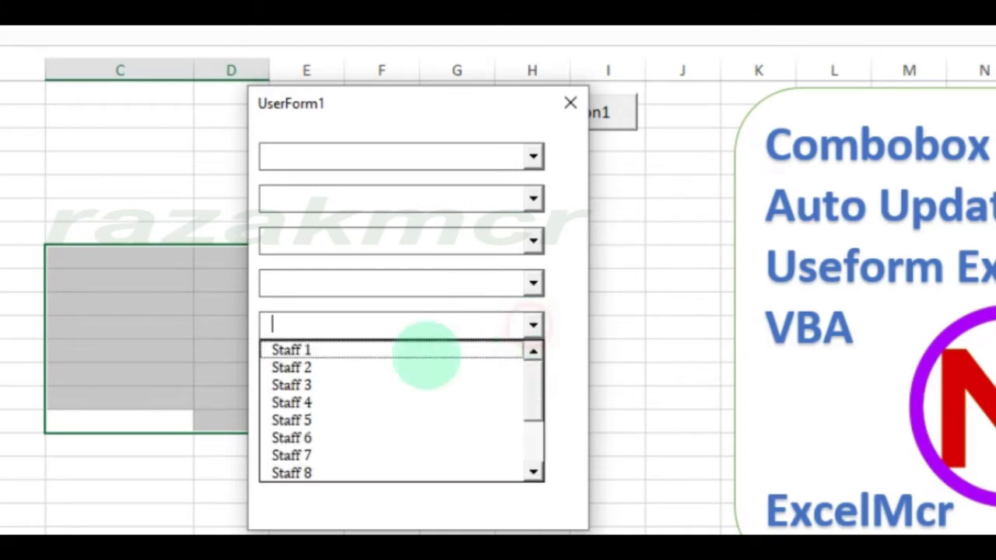
left_click(400, 402)
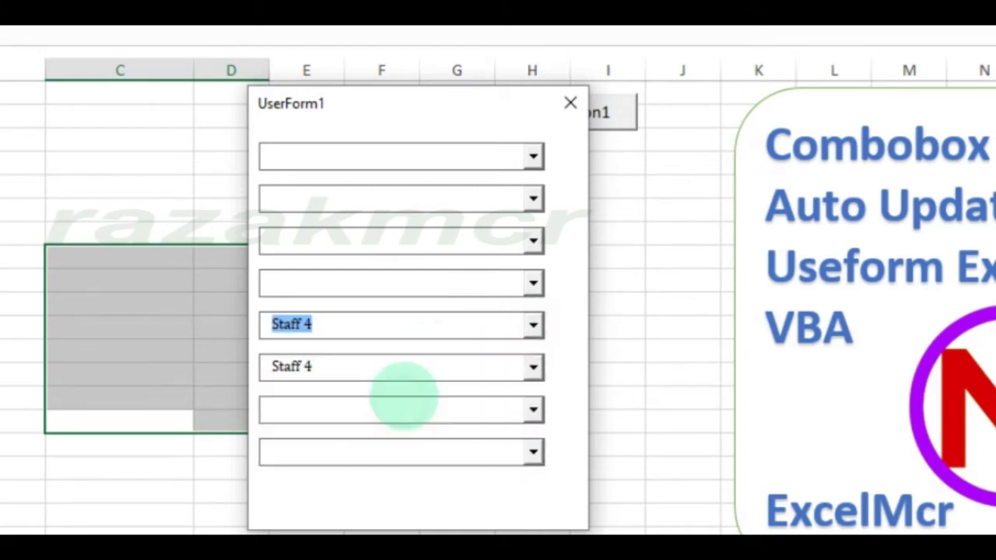
left_click(533, 157)
left_click(405, 227)
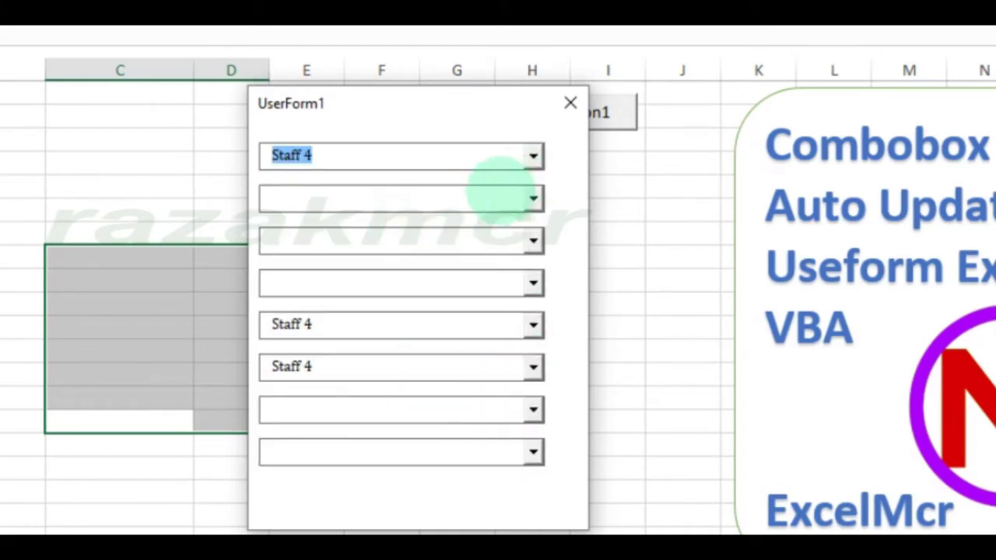
Pick Staff 5 in the first three comboboxes and Staff 4 in the seventh, then close the form
left_click(533, 157)
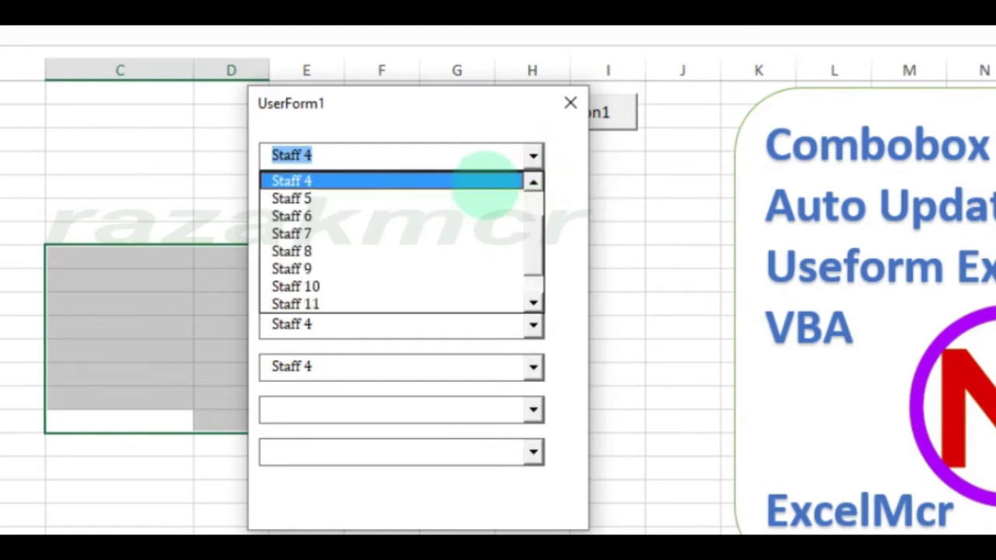
left_click(475, 197)
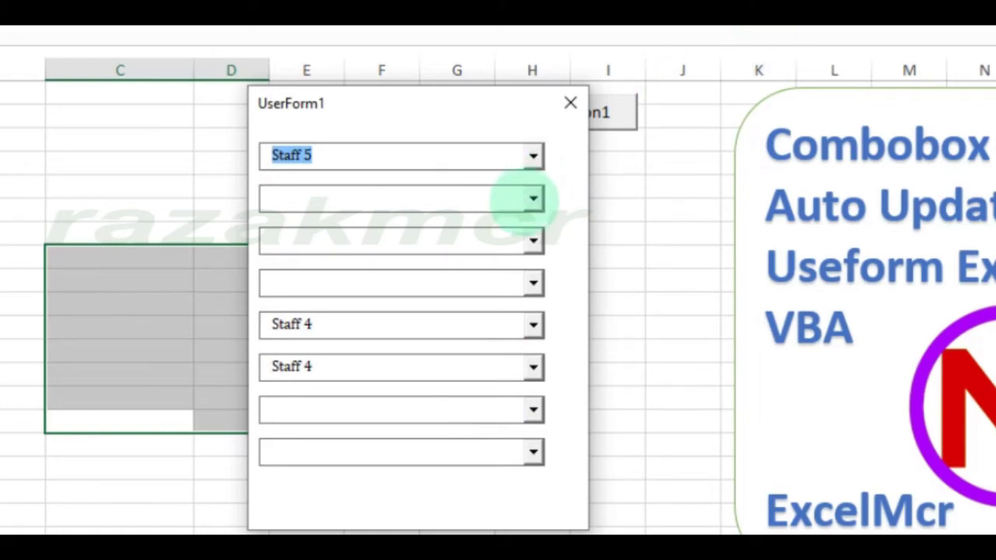
left_click(533, 199)
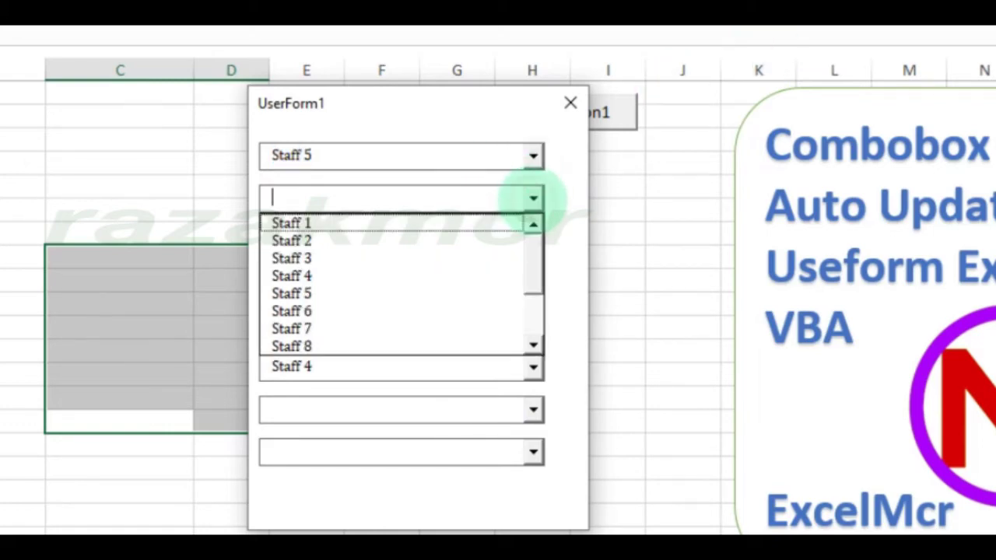
left_click(533, 199)
left_click(533, 452)
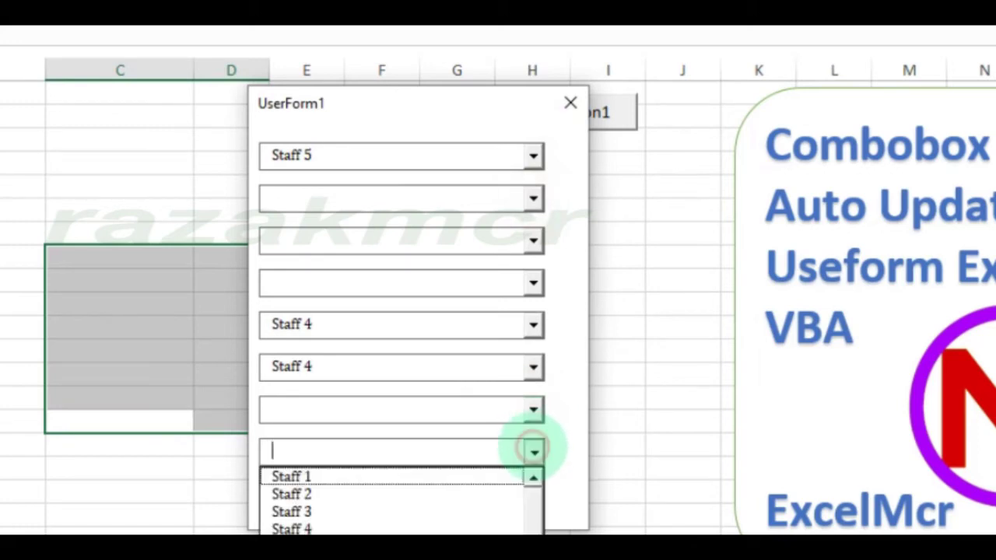
left_click(535, 201)
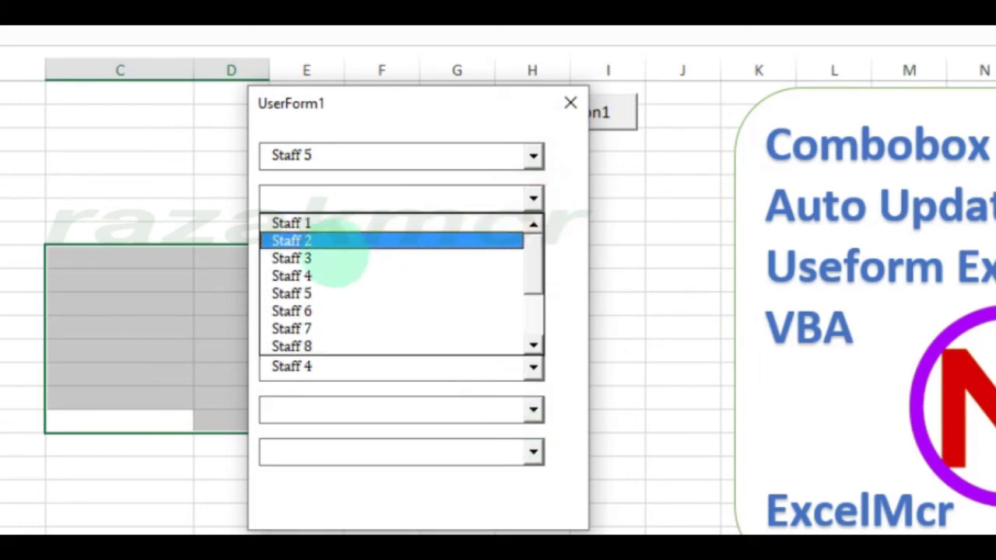
left_click(321, 292)
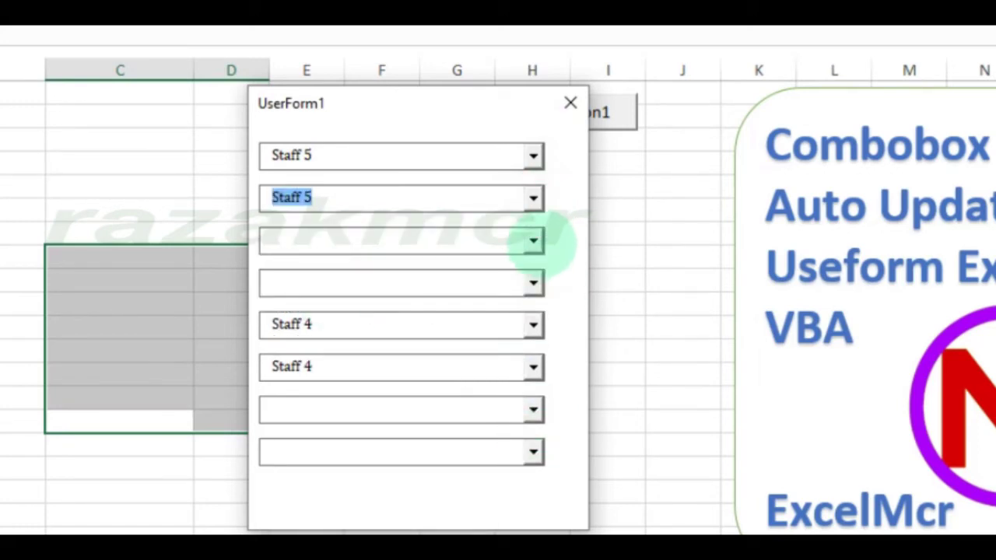
left_click(534, 240)
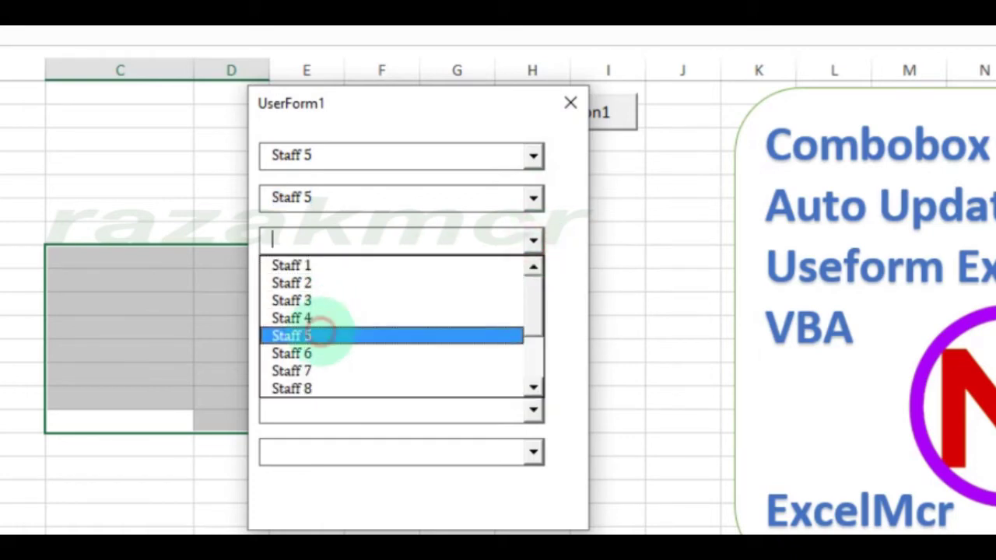
left_click(303, 335)
left_click(532, 411)
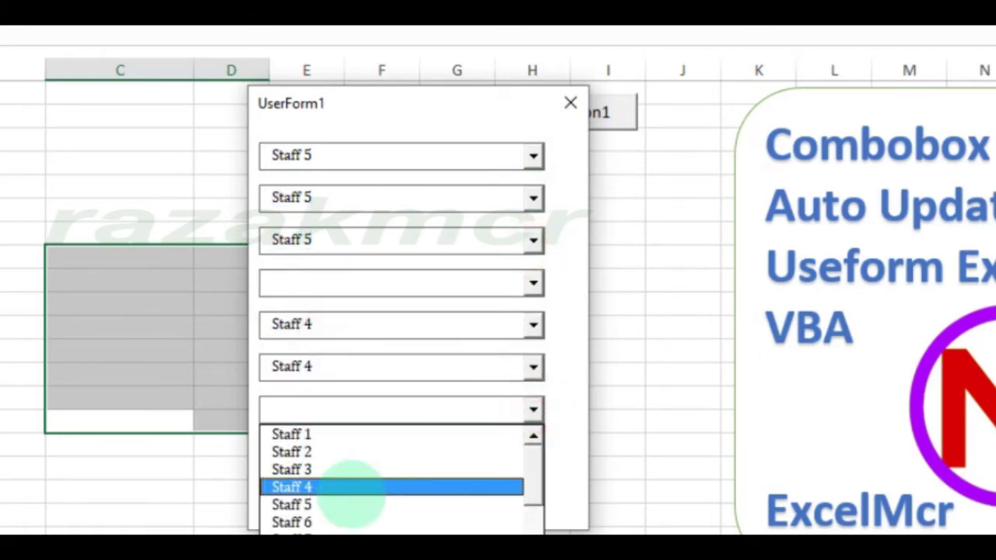
left_click(355, 486)
left_click(571, 102)
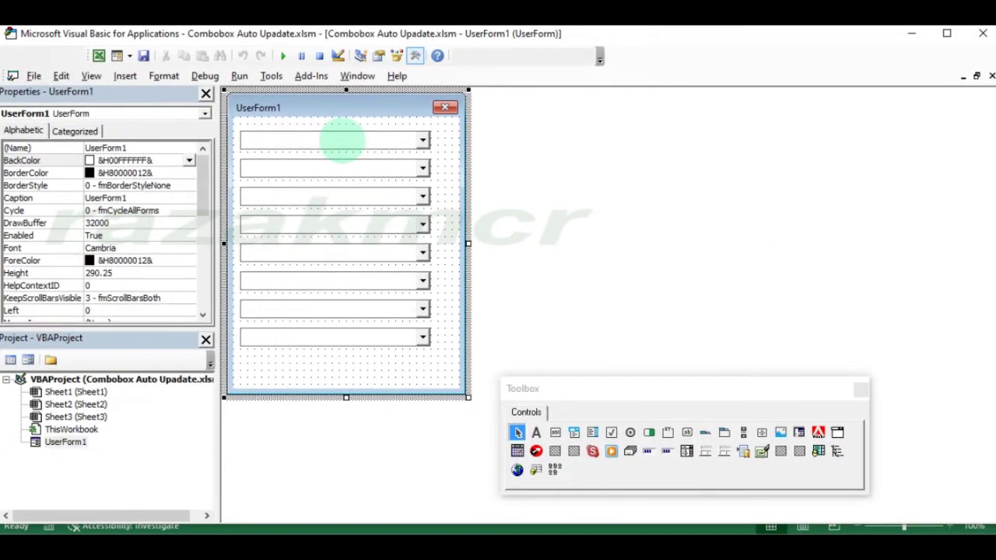
Create ComboBox1_Change with Dim TAB1, TAB2 As String and Dim I, C As Integer
left_click(342, 141)
double_click(351, 142)
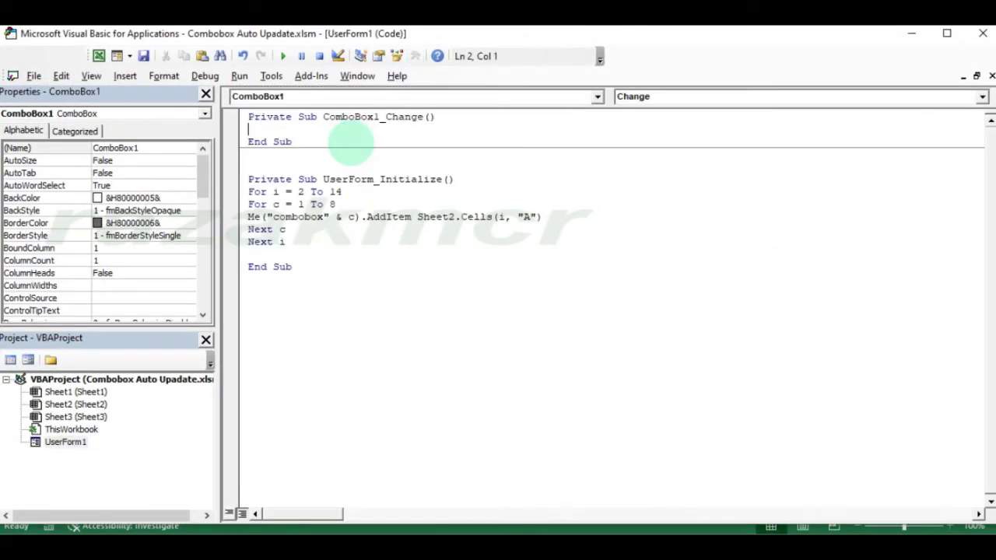
key("Return")
key("Return")
key("Return")
key("Return")
key("Return")
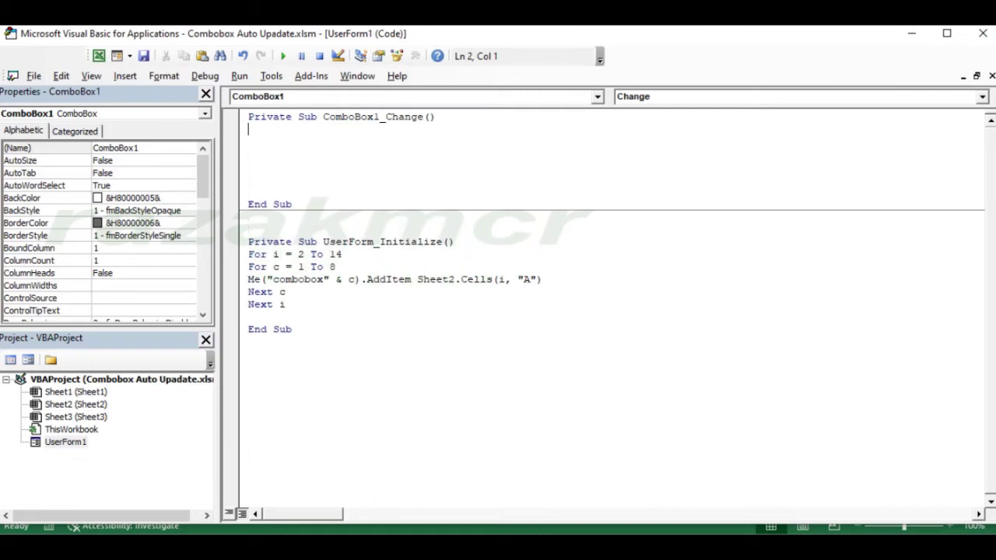
type("dim")
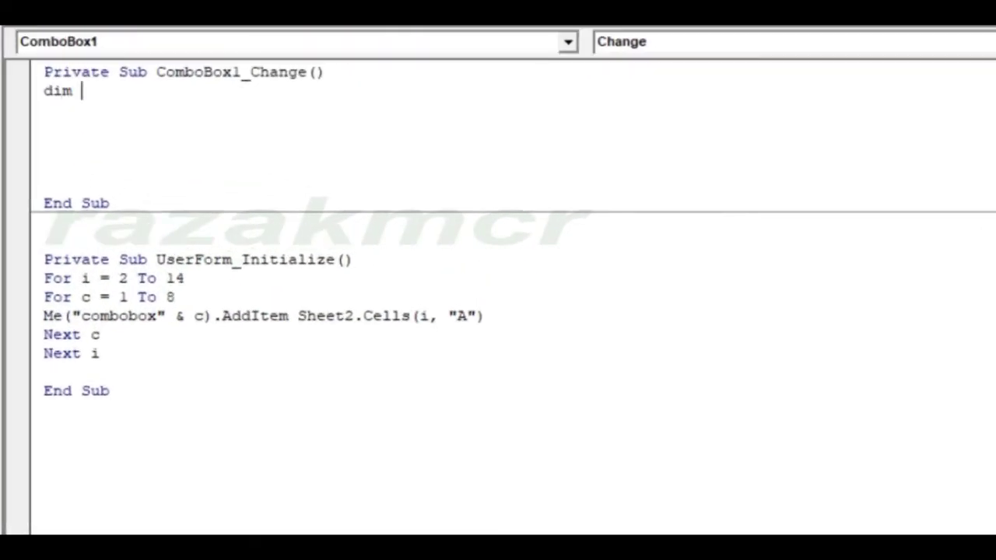
type("T")
type("1,TAB")
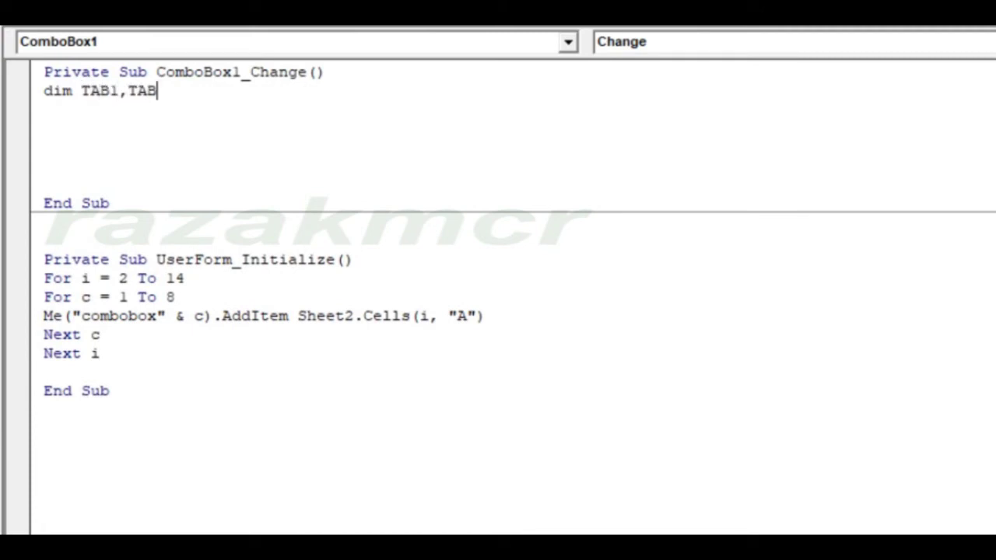
type(" str")
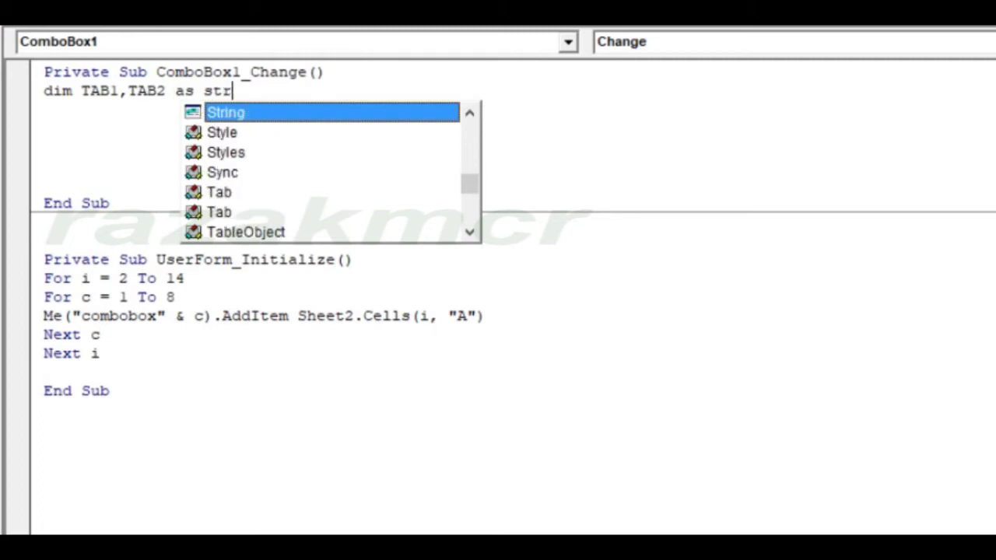
key("Tab")
key("Return")
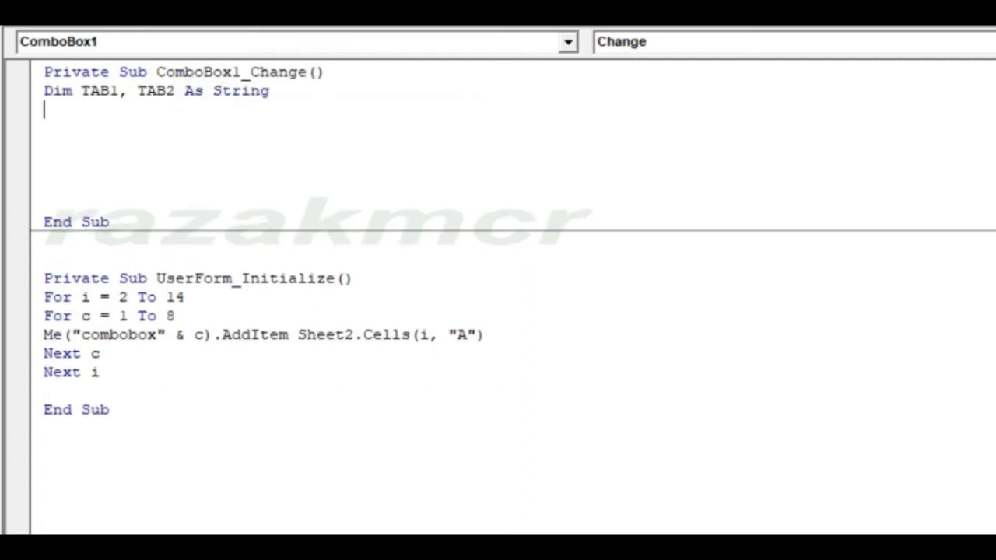
type("di")
type("m I,C")
type(" as ")
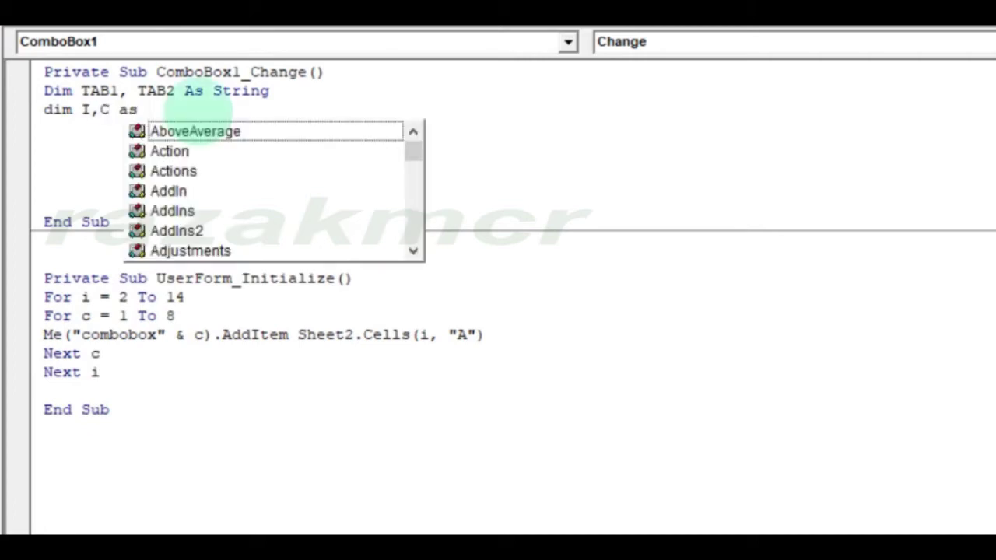
type("inte")
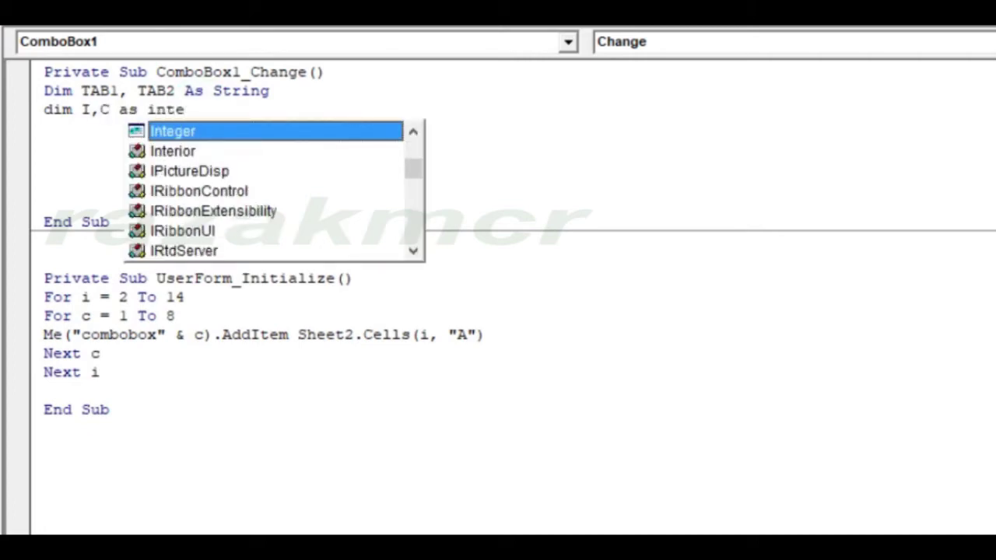
key("Tab")
key("Return")
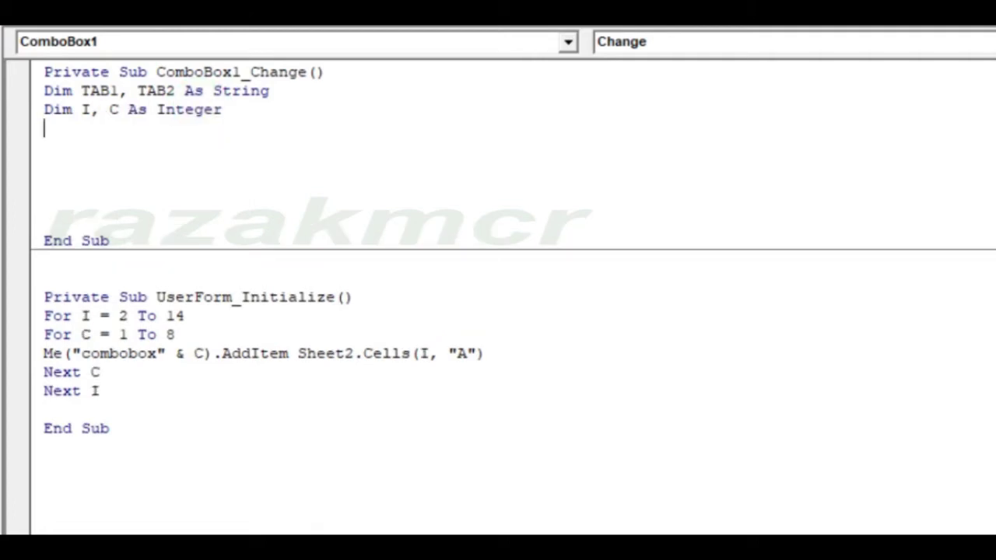
key("Return")
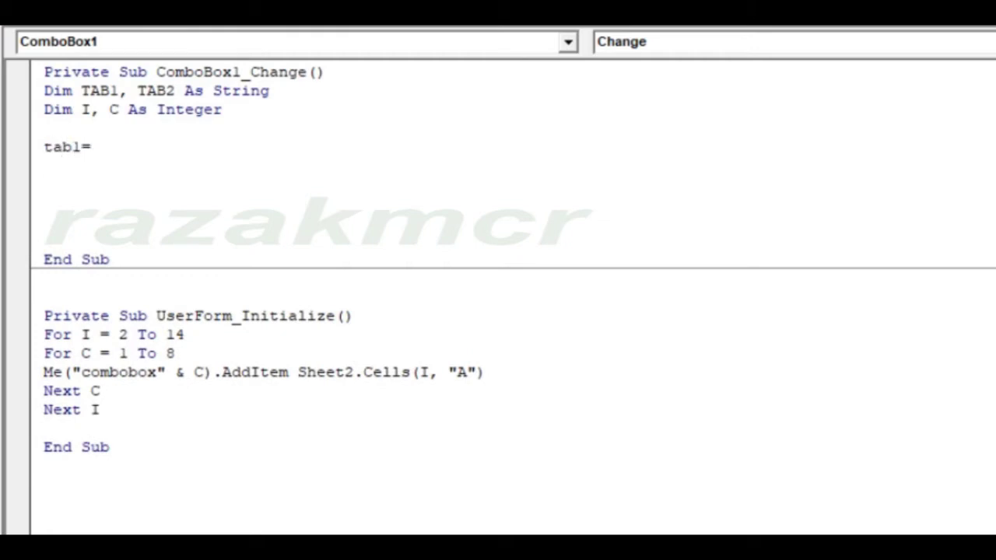
Set TAB1 = UserForm1.ActiveControl.TabIndex, add MsgBox TAB1, and run the form with F5
type("userform")
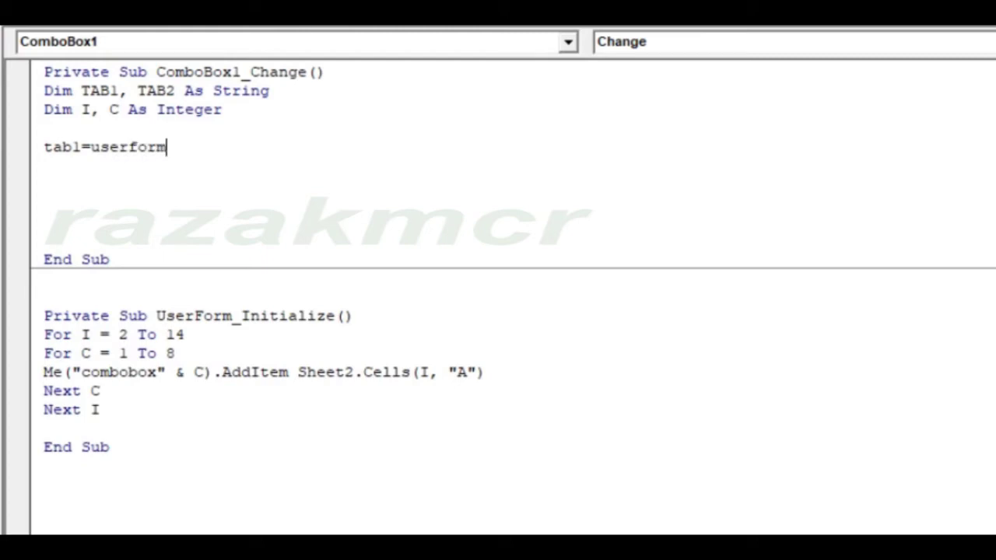
type("1.act")
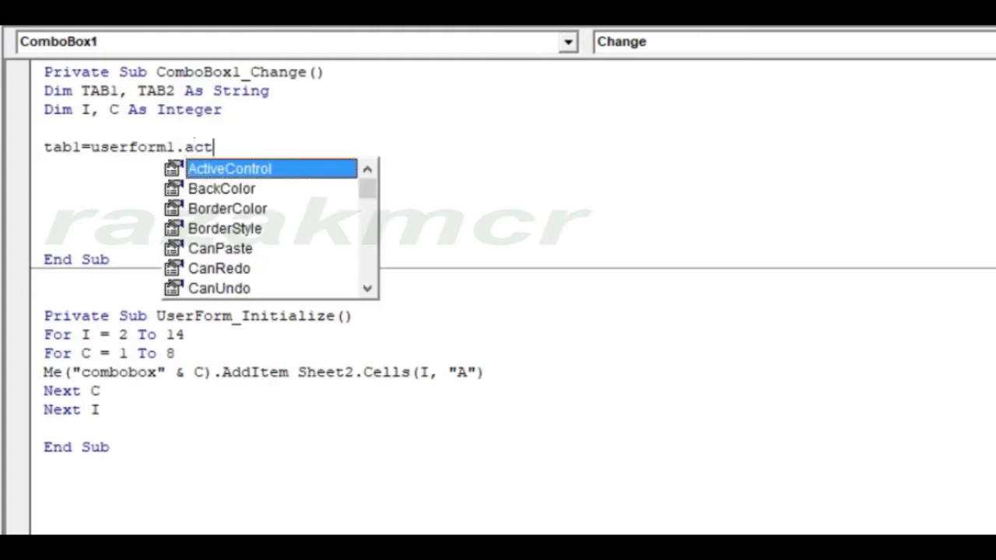
key("Tab")
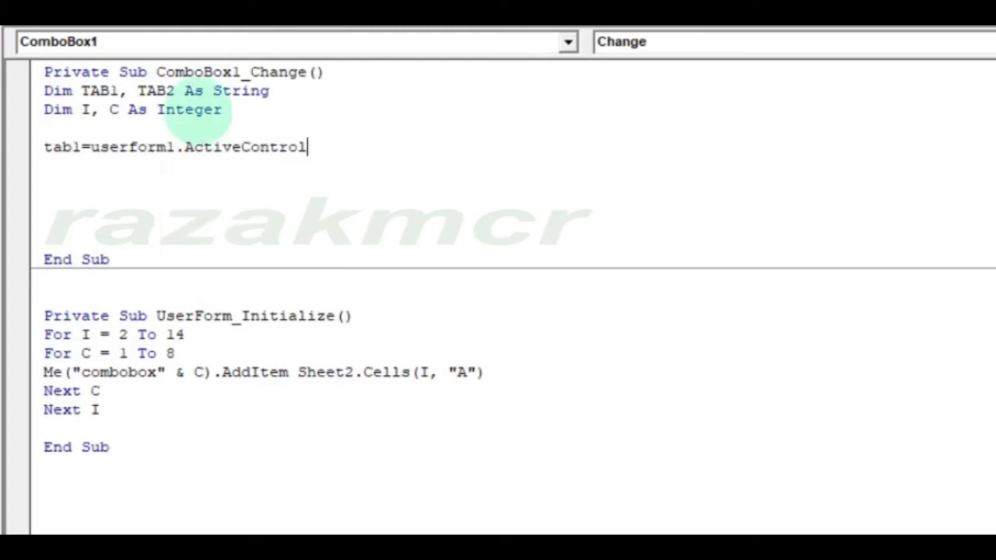
type(".tab")
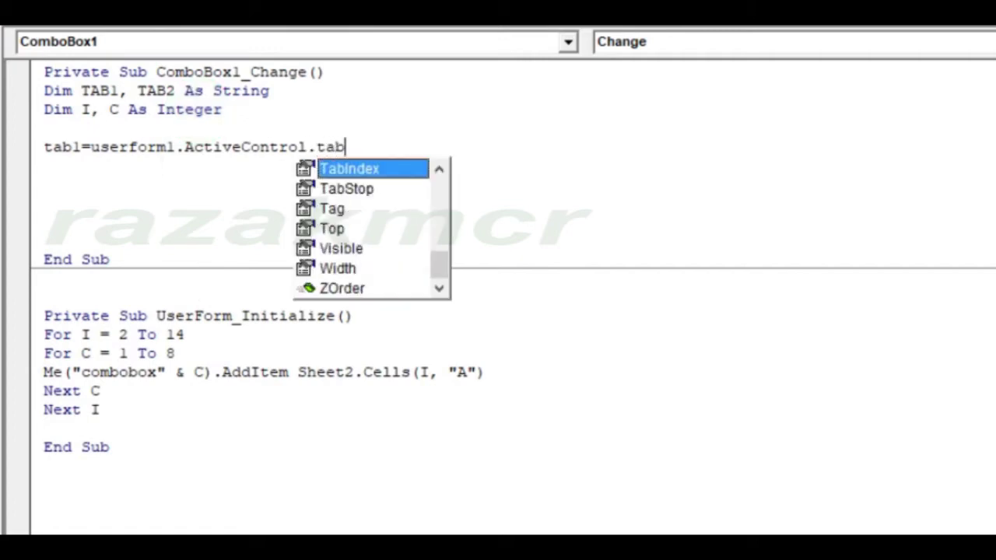
key("Tab")
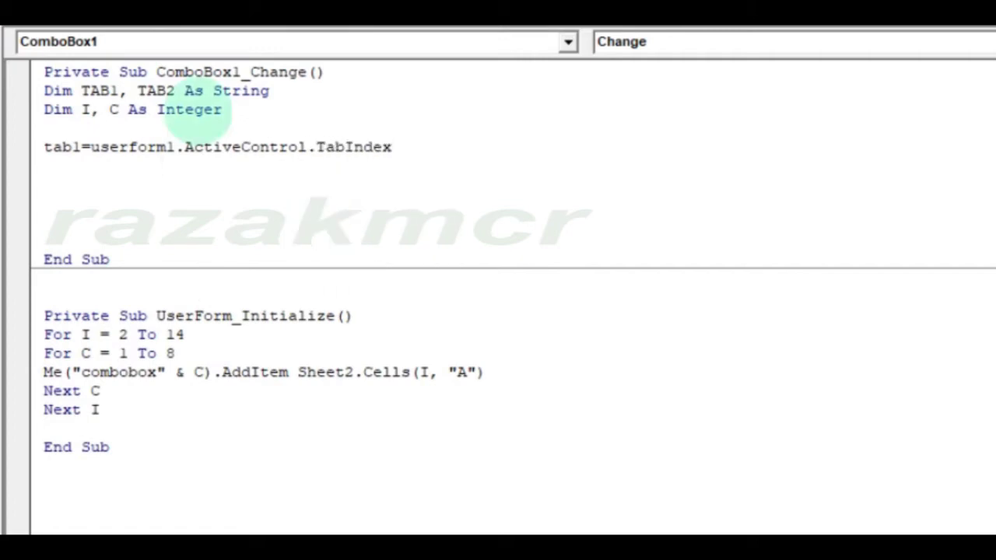
key("Return")
key("Return")
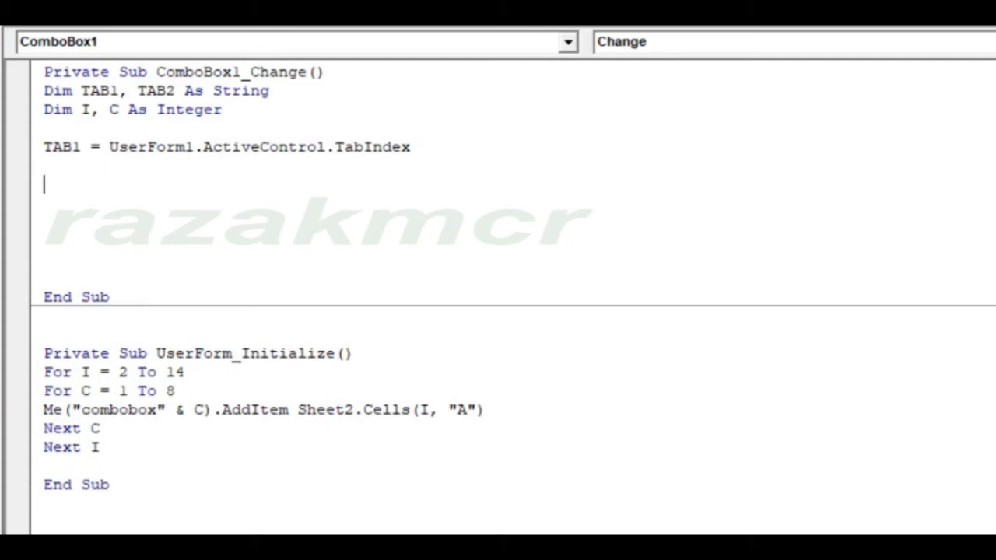
type("msgbox")
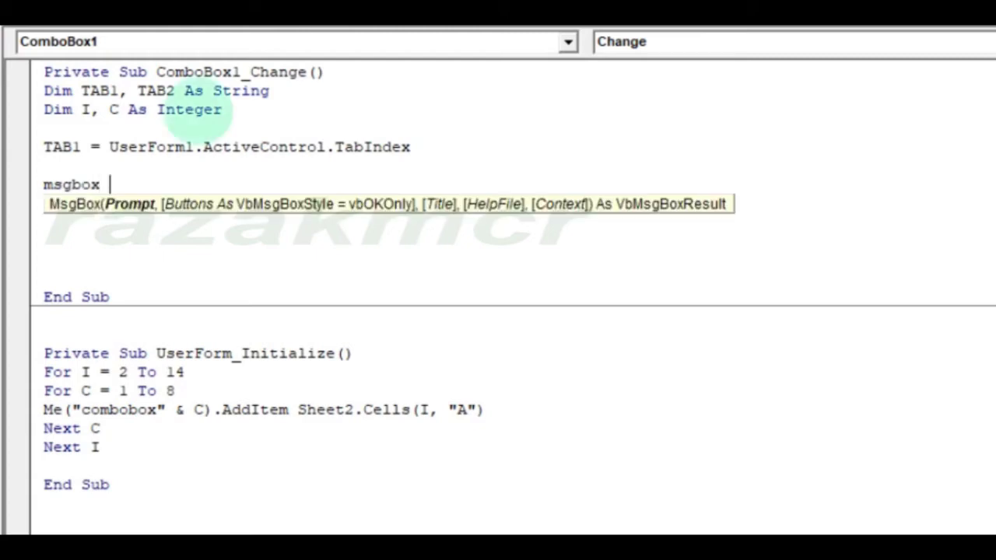
type(" tab1")
key("Return")
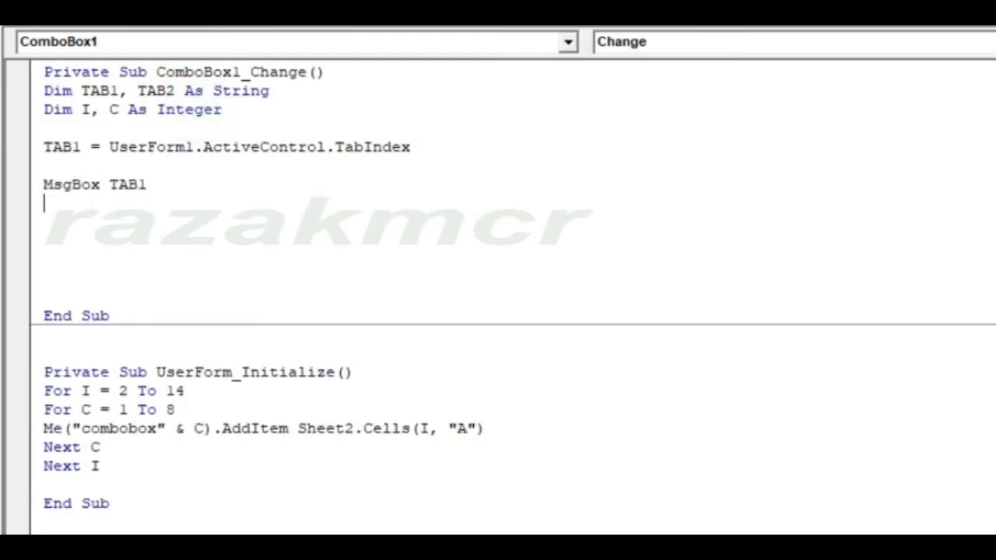
key("F5")
Pick Staff 1, Staff 4 and Staff 9 in the first combobox, each reporting 0, then close the form
left_click(534, 158)
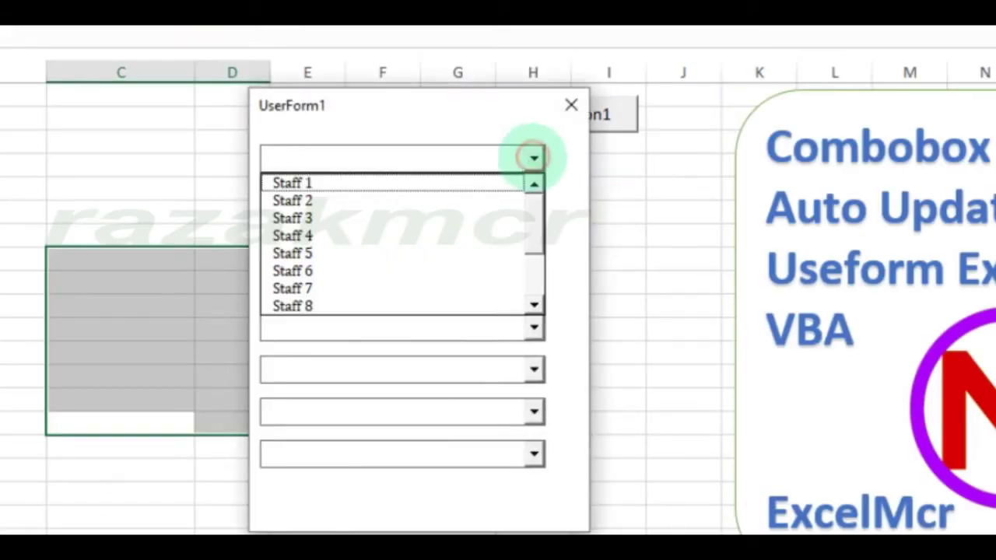
left_click(446, 184)
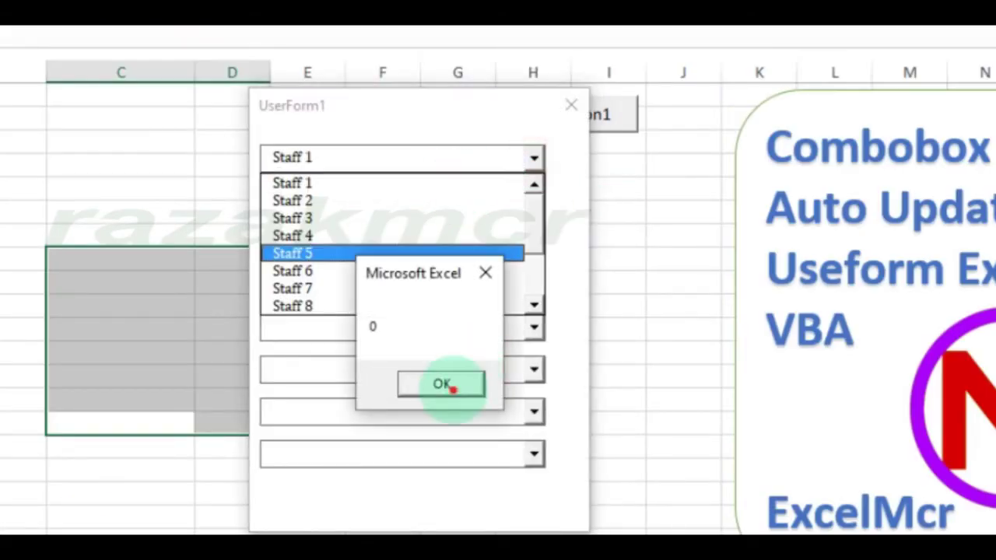
left_click(444, 384)
left_click(534, 159)
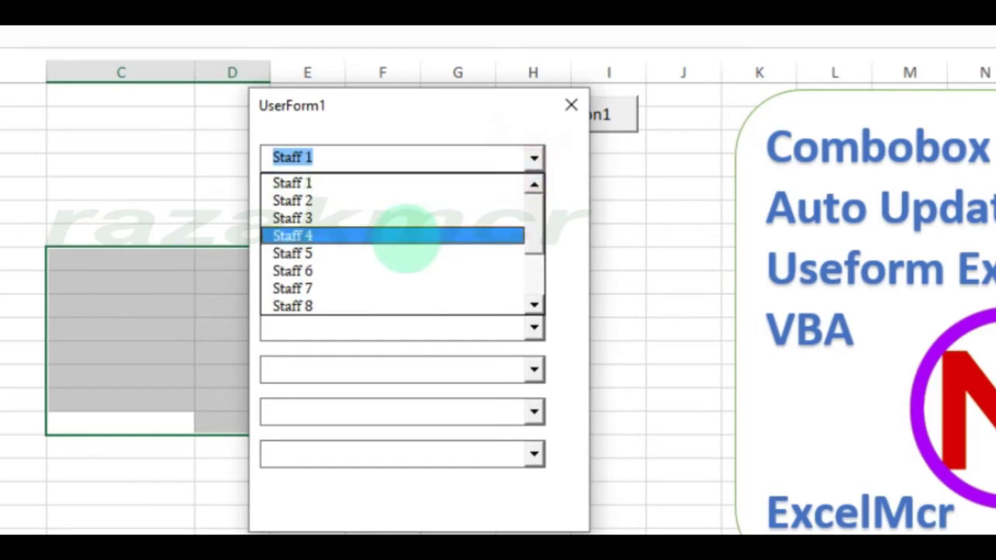
left_click(405, 236)
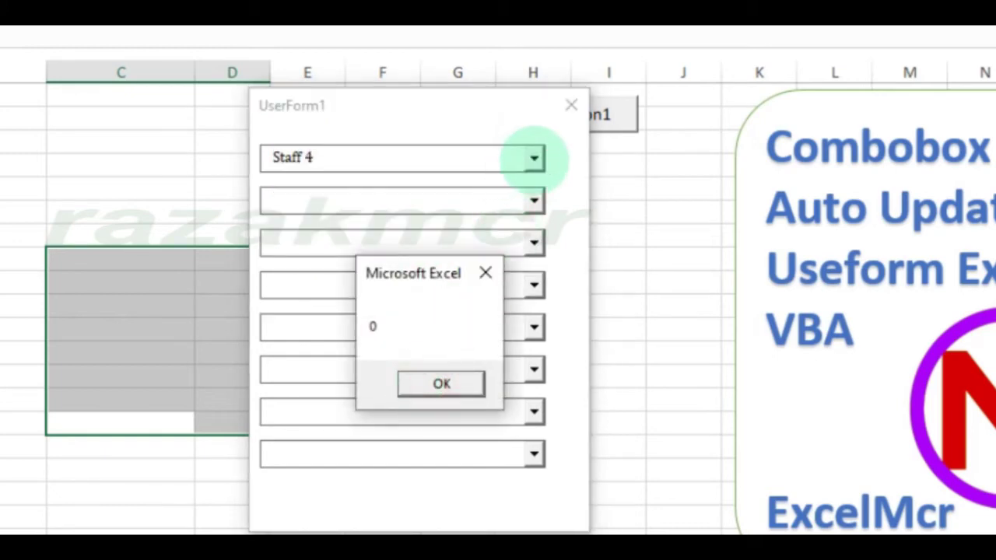
left_click(444, 384)
key("Return")
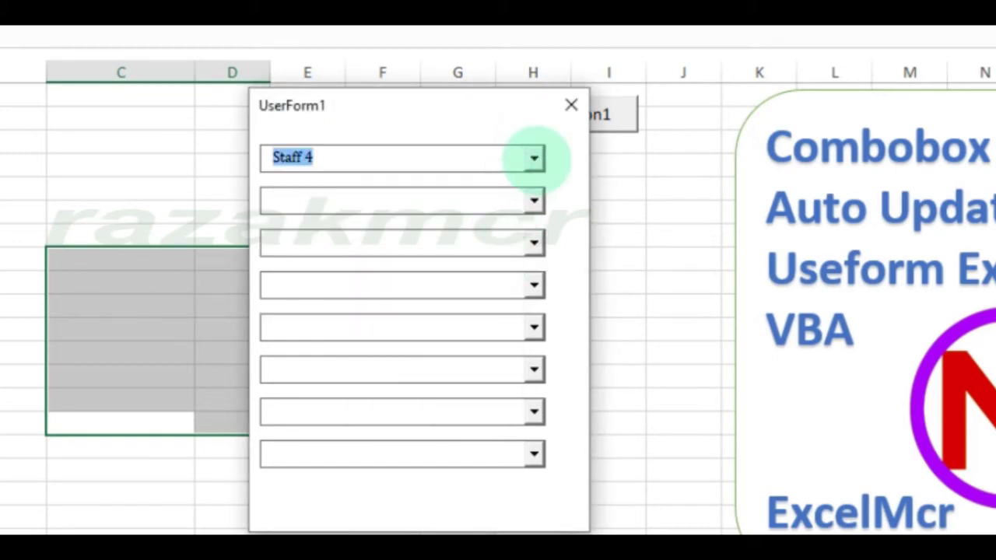
left_click(534, 158)
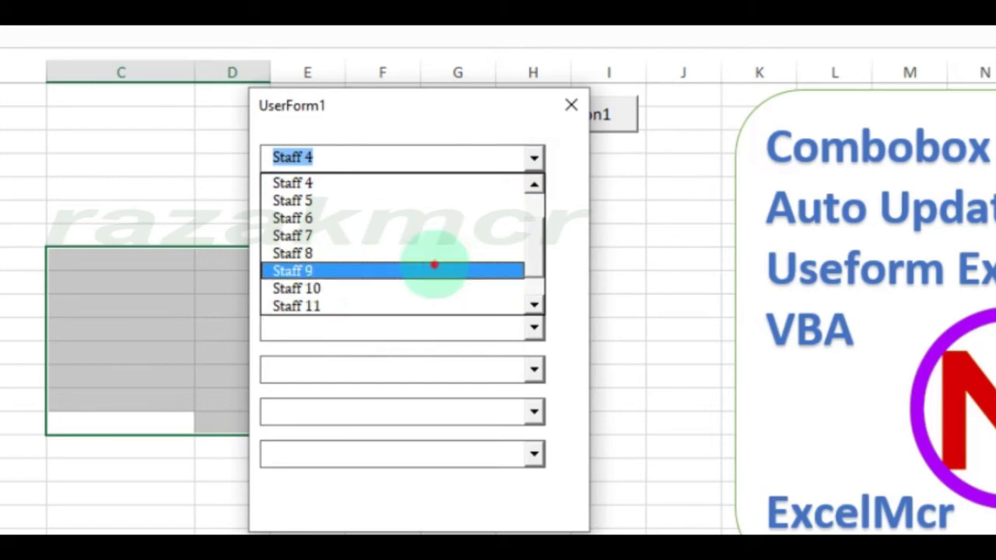
left_click(434, 269)
left_click(441, 384)
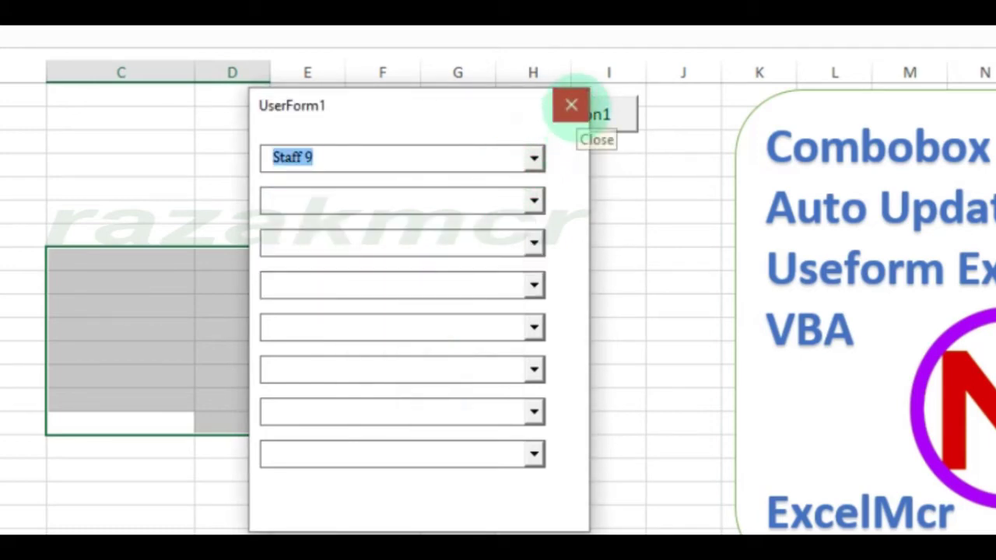
left_click(571, 105)
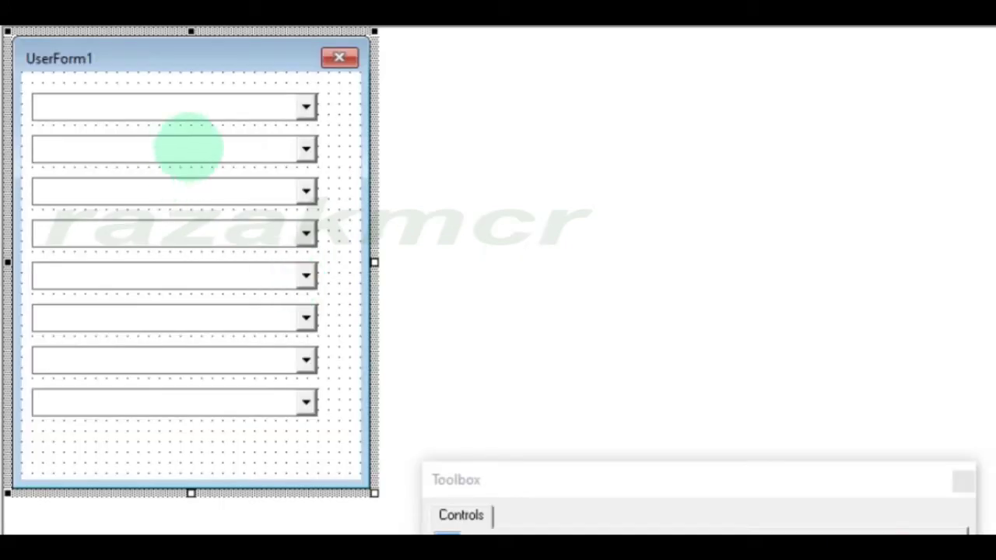
Copy ComboBox1_Change's code from Dim to MsgBox into a new ComboBox2_Change procedure
left_click(217, 105)
double_click(217, 105)
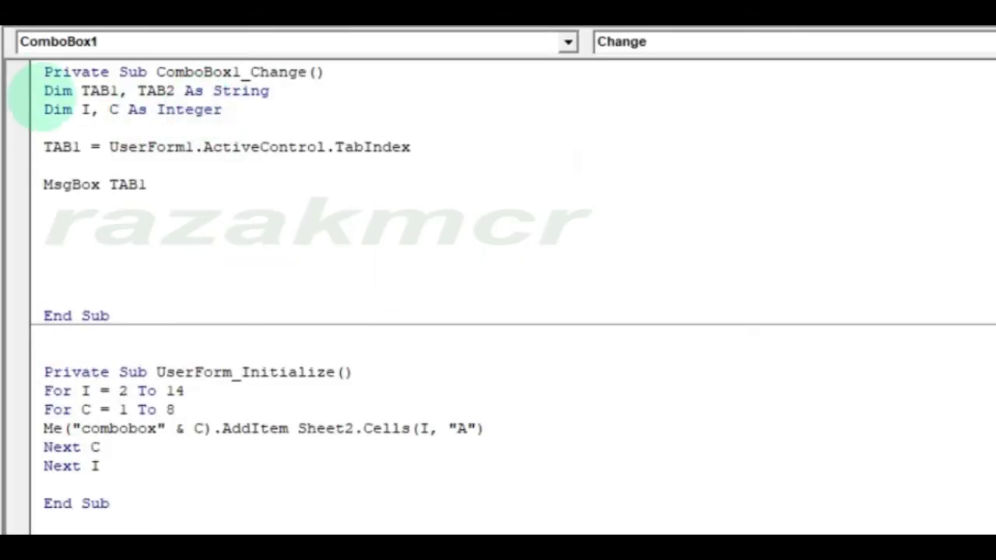
left_click_drag(44, 92, 47, 201)
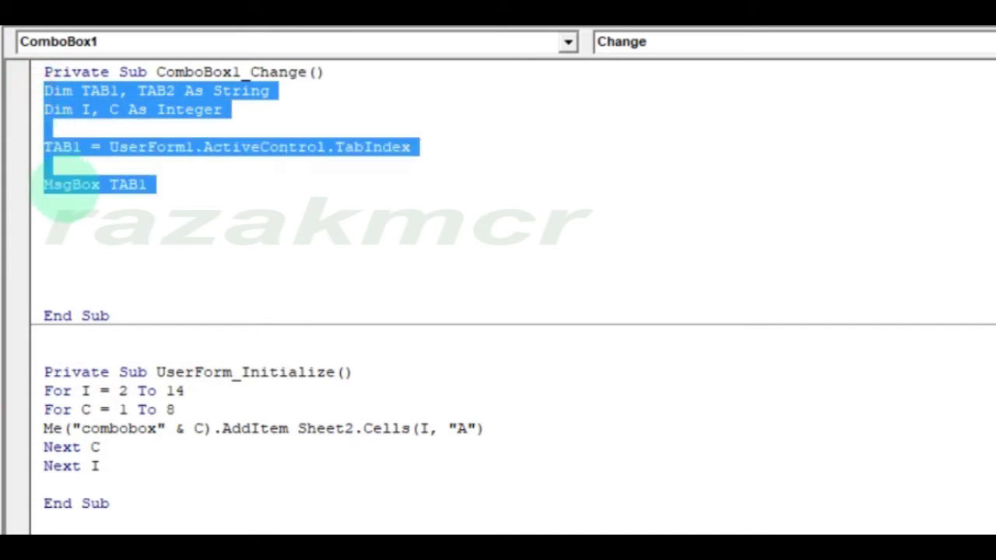
right_click(71, 99)
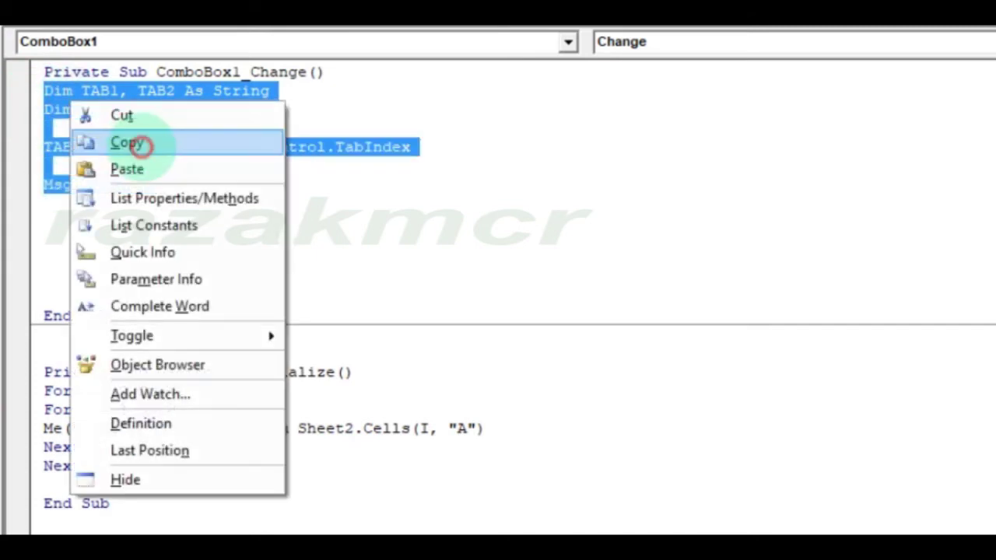
left_click(129, 142)
left_click(568, 42)
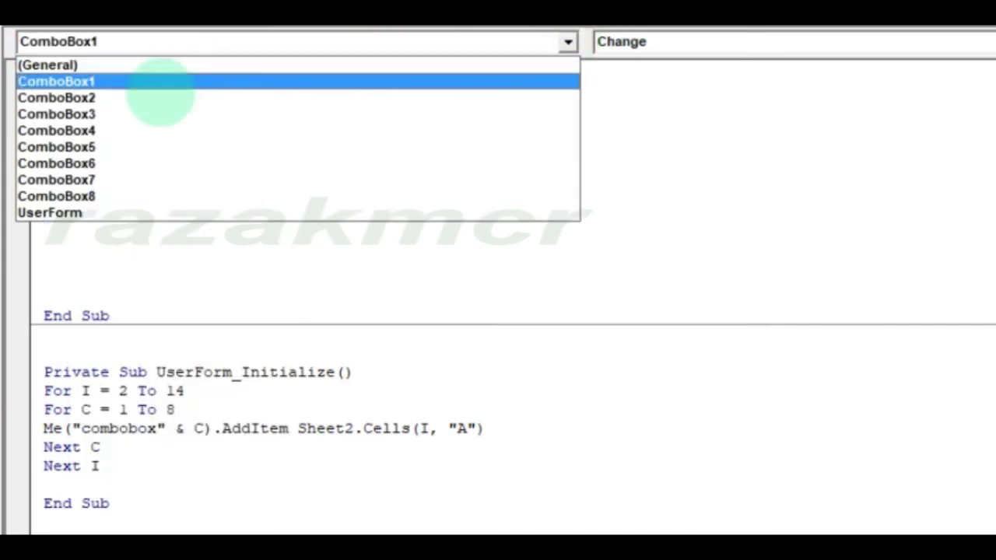
left_click(159, 93)
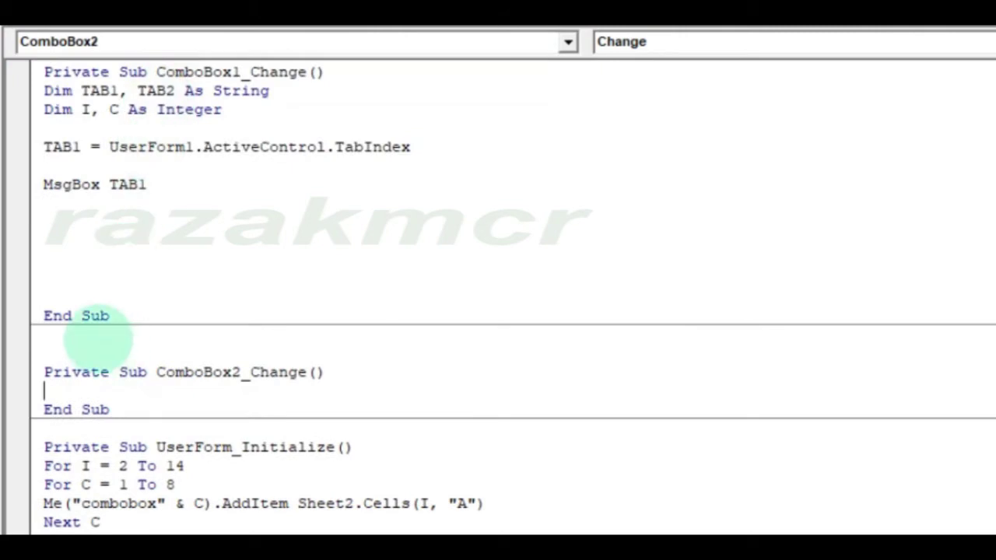
key("ctrl+v")
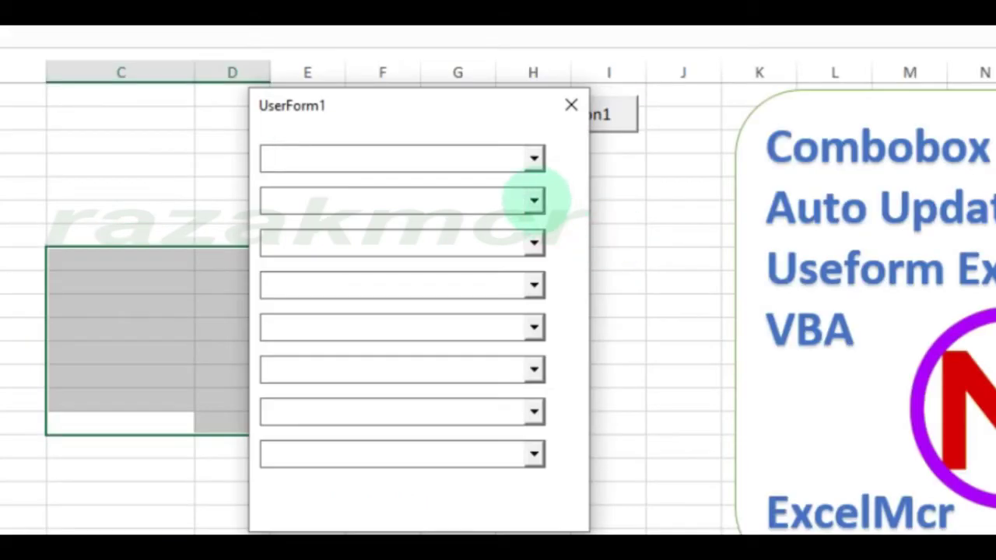
Pick Staff 3 in the second combobox, dismiss the message showing 1, and keep Staff 3 selected
left_click(531, 200)
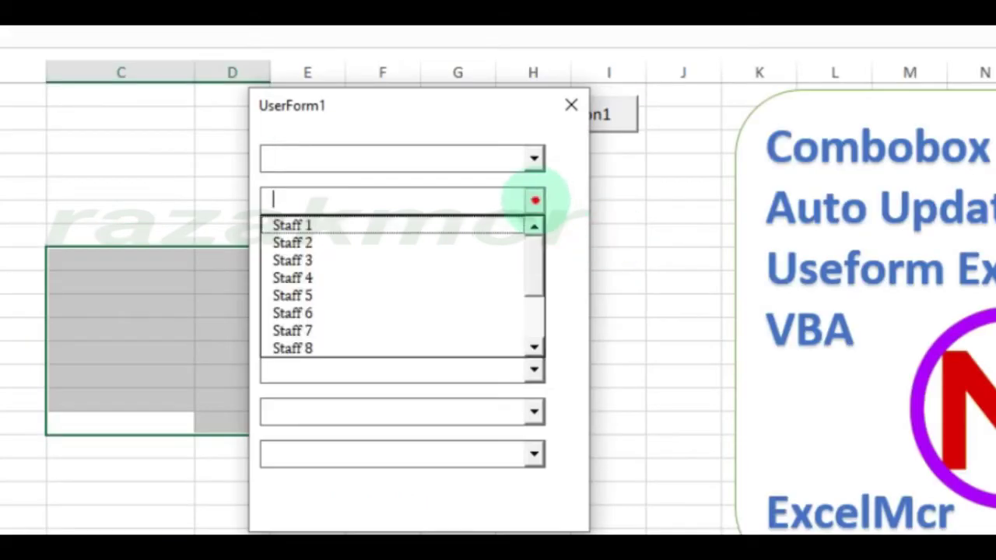
left_click(360, 260)
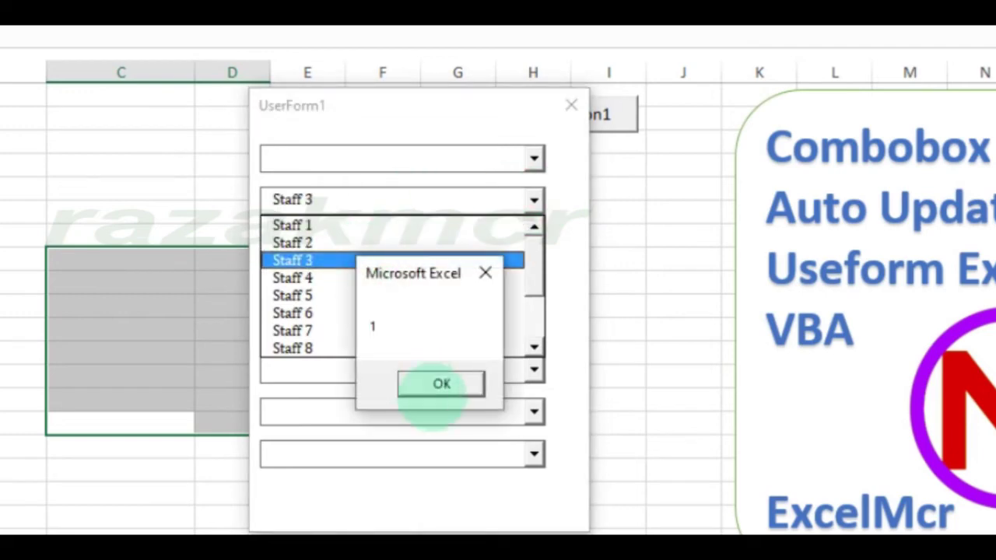
left_click(441, 383)
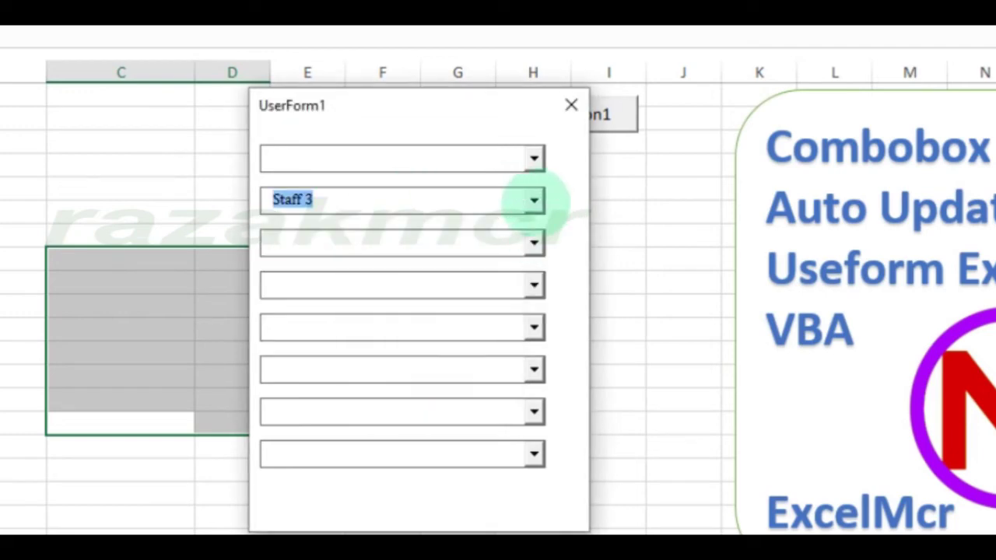
left_click(534, 200)
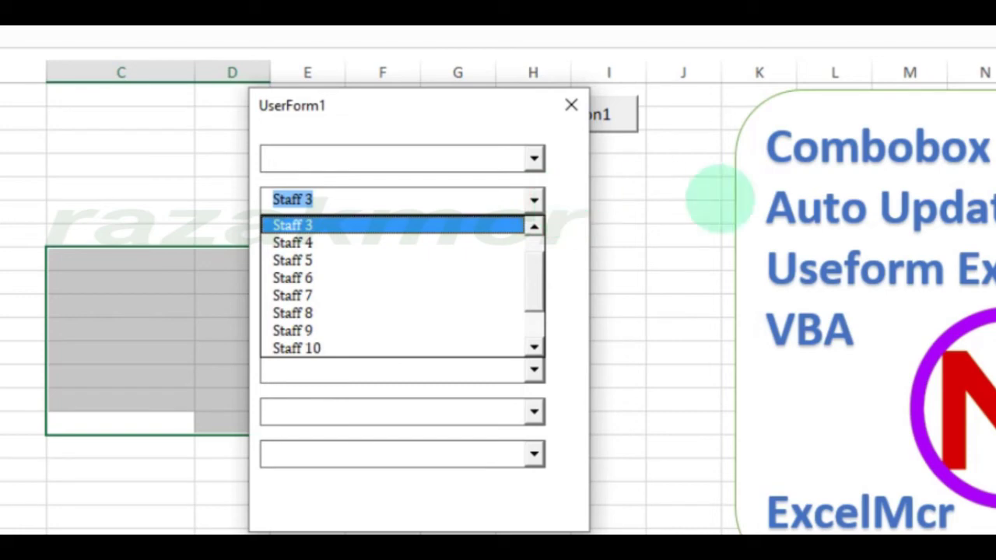
left_click(556, 234)
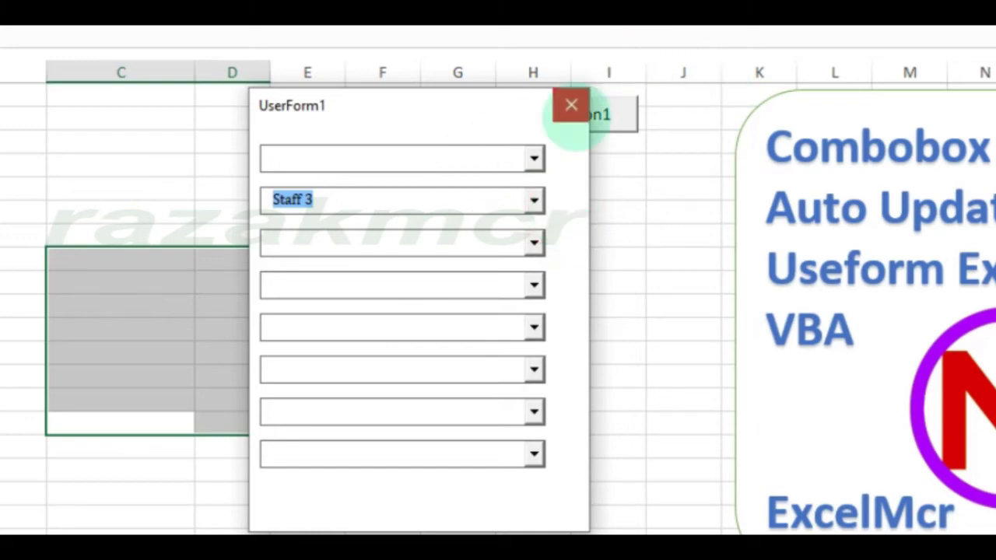
Close the form, delete the copied lines from ComboBox2_Change, and go to ComboBox1's TabIndex line
left_click(570, 104)
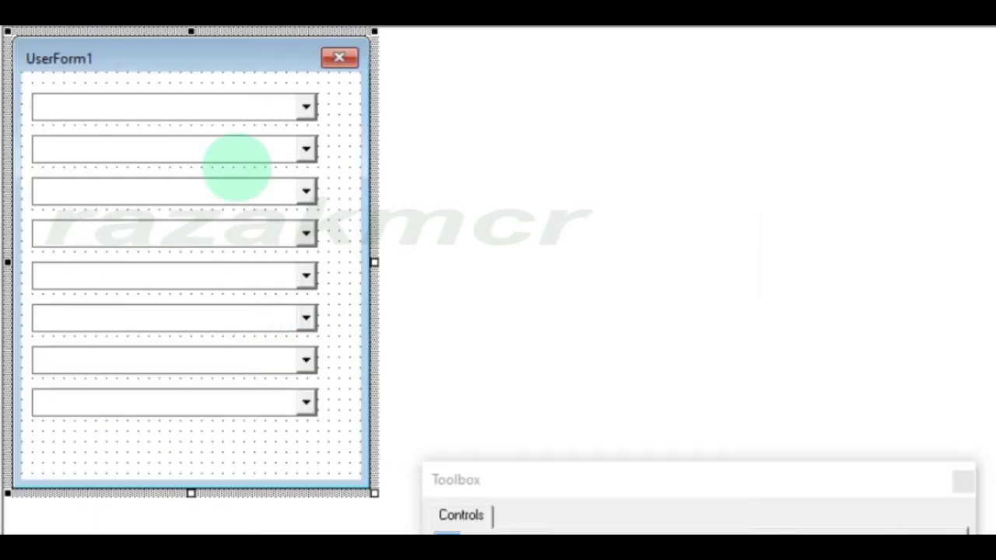
double_click(249, 145)
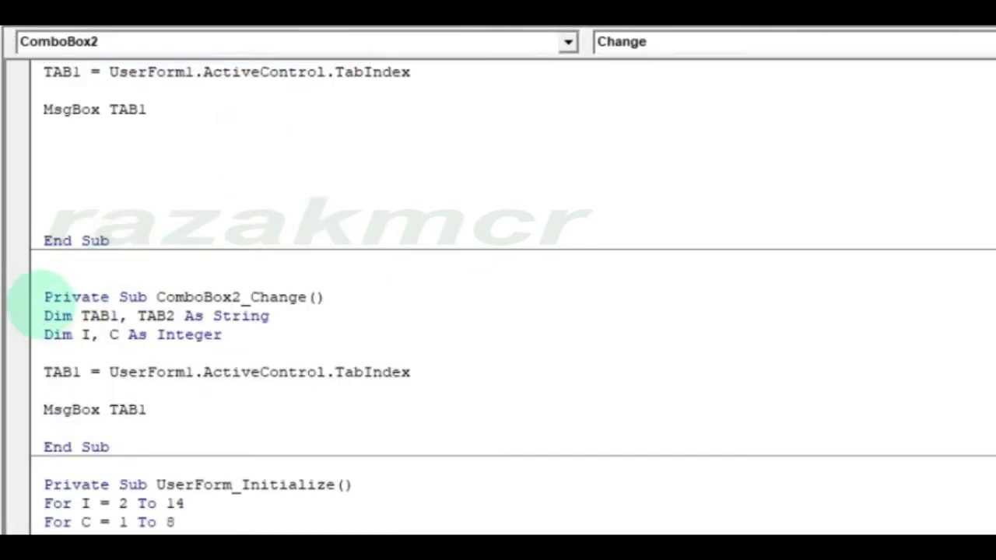
mouse_move(44, 316)
left_mouse_down()
mouse_move(63, 406)
mouse_move(74, 413)
left_mouse_up()
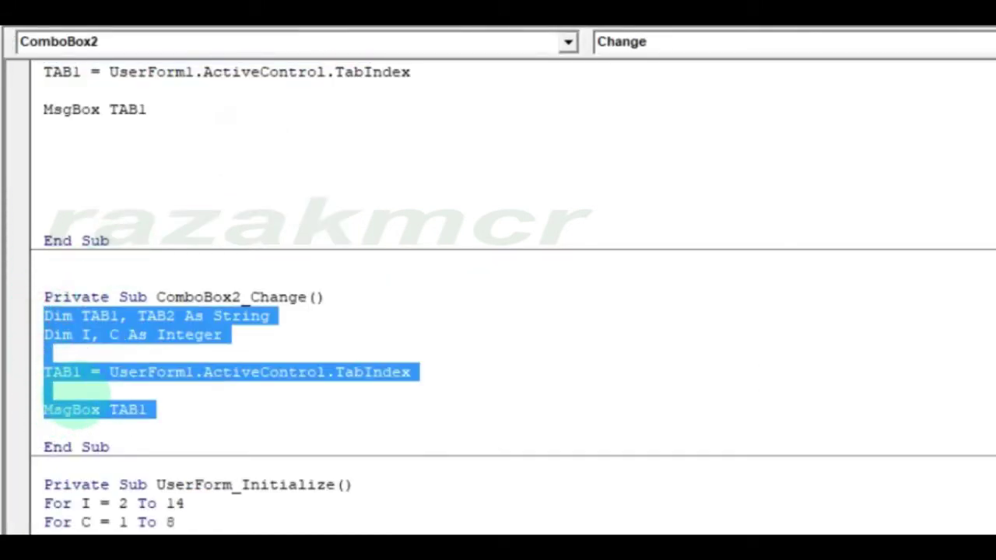
key("Delete")
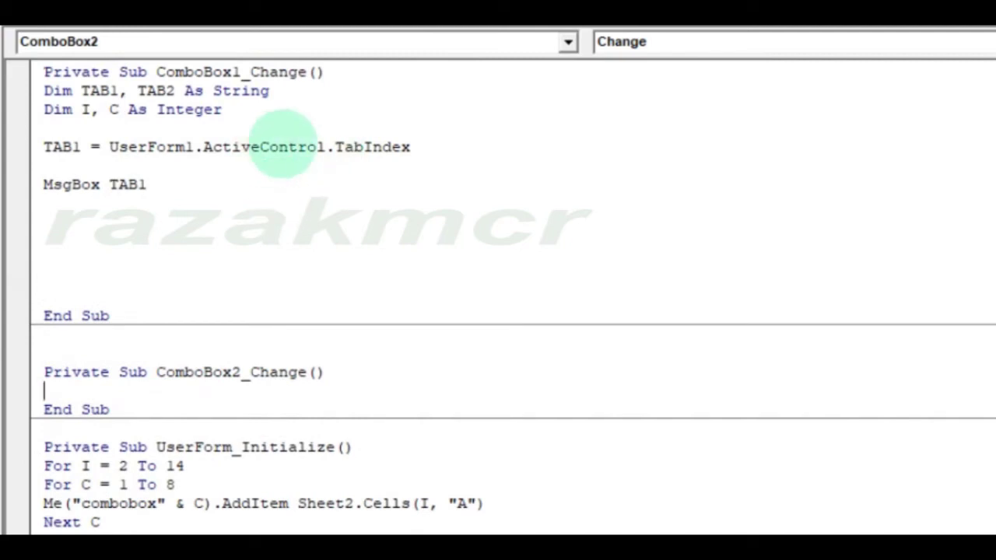
left_click(425, 146)
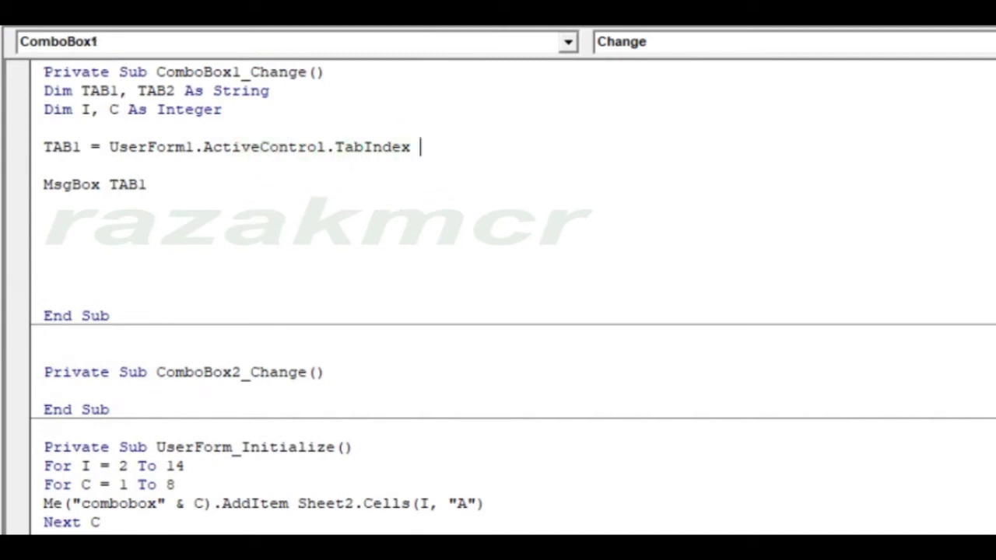
Add + 1 to the TabIndex line, test Staff 3 and Staff 5 in the first box (both report 1), then close
type("+ 1")
left_click(407, 280)
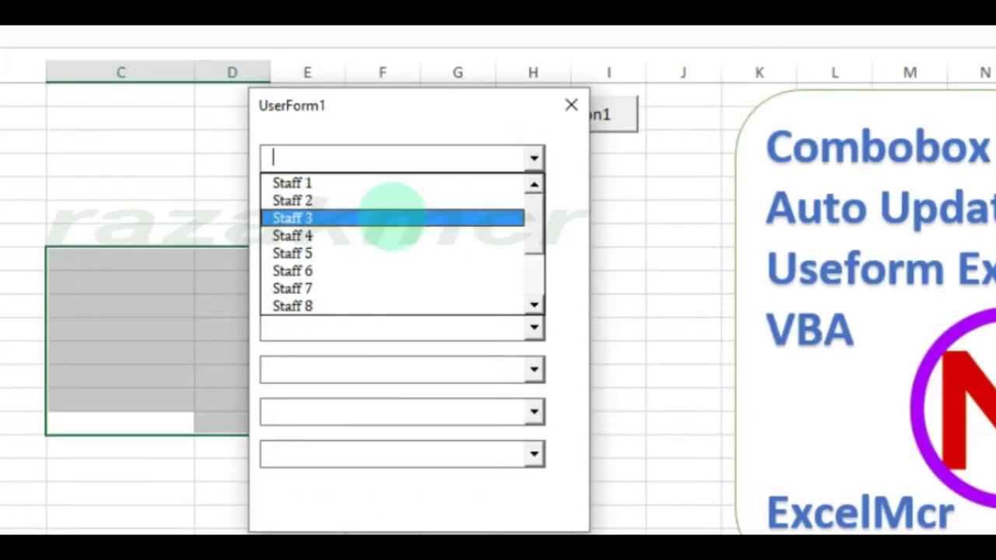
left_click(393, 218)
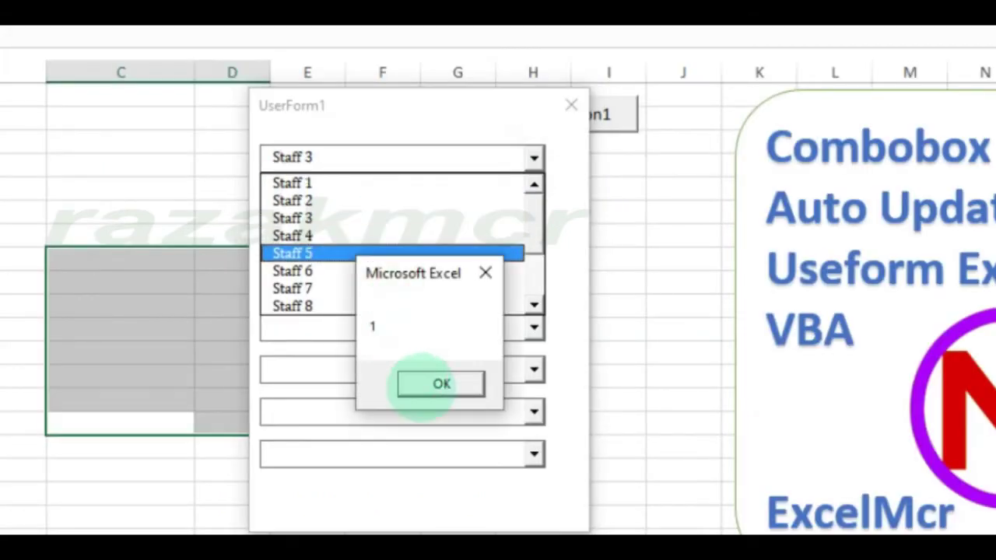
left_click(442, 384)
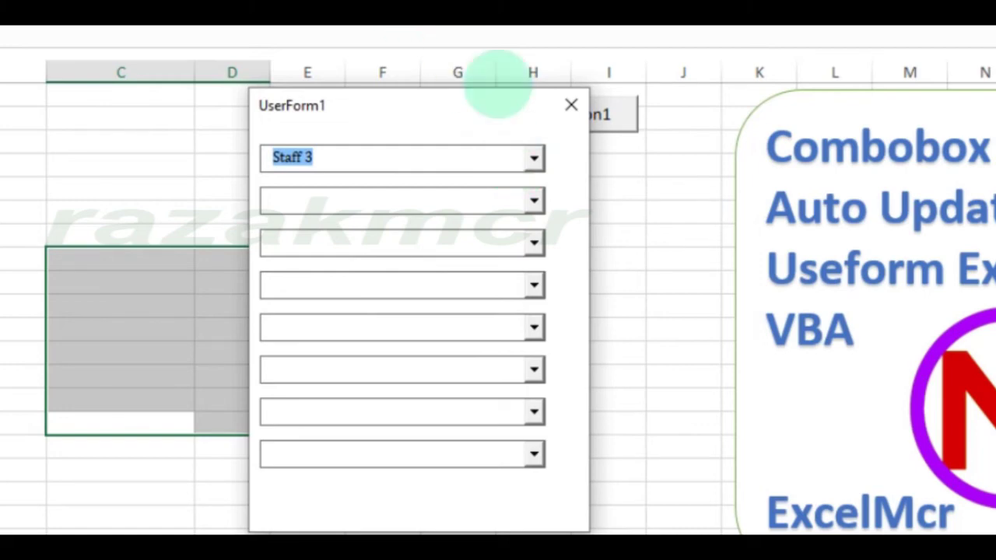
left_click(533, 159)
left_click(382, 224)
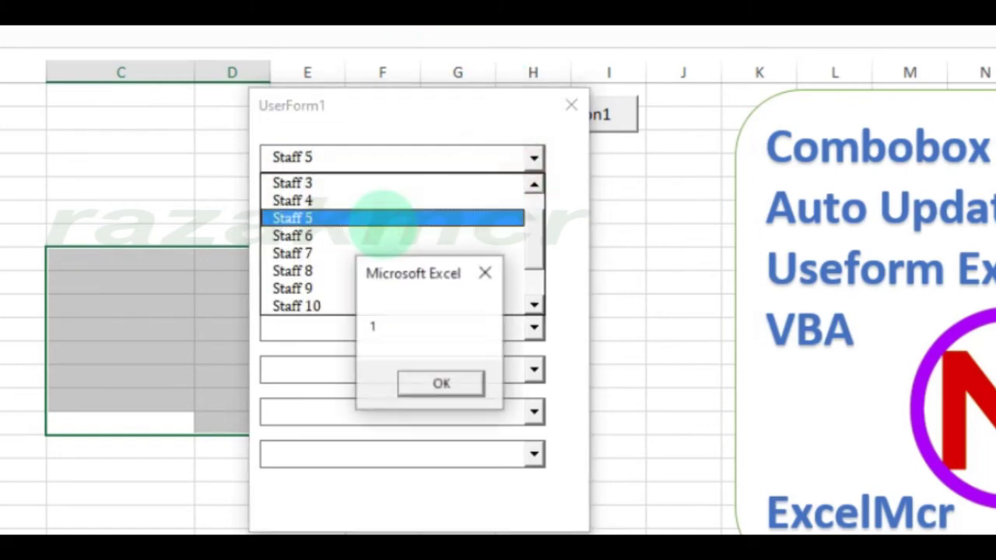
left_click(440, 382)
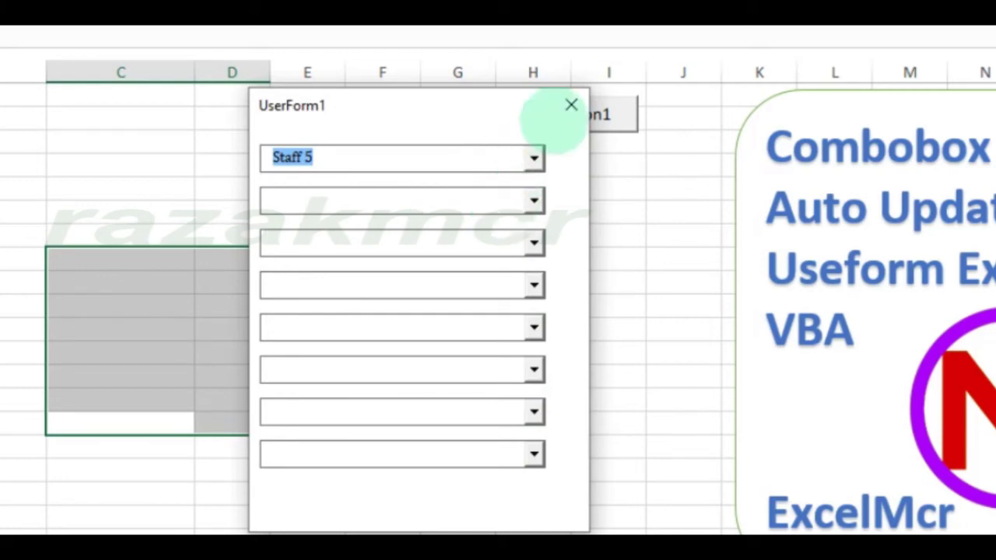
left_click(571, 104)
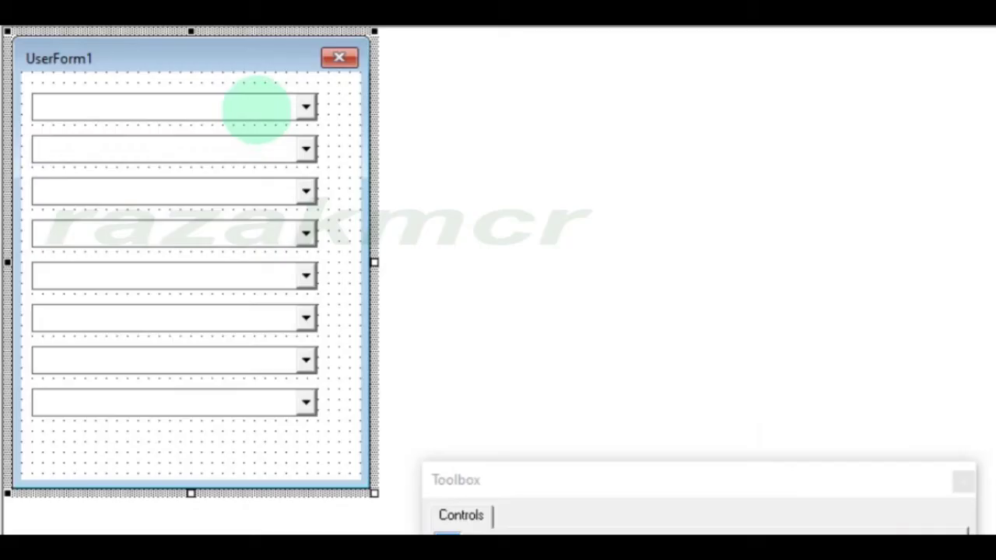
Delete the MsgBox TAB1 line from ComboBox1_Change
double_click(256, 107)
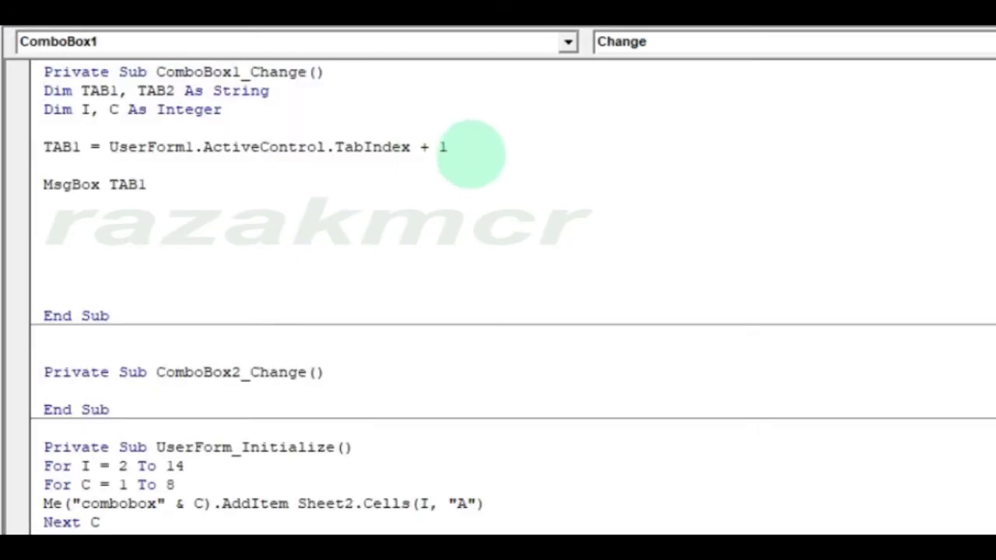
left_click_drag(165, 185, 30, 184)
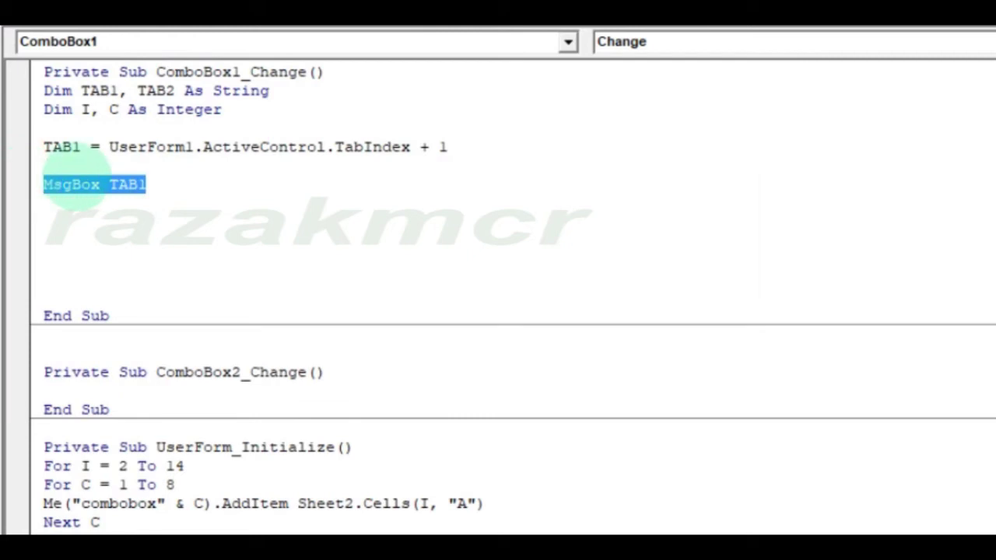
key("Delete")
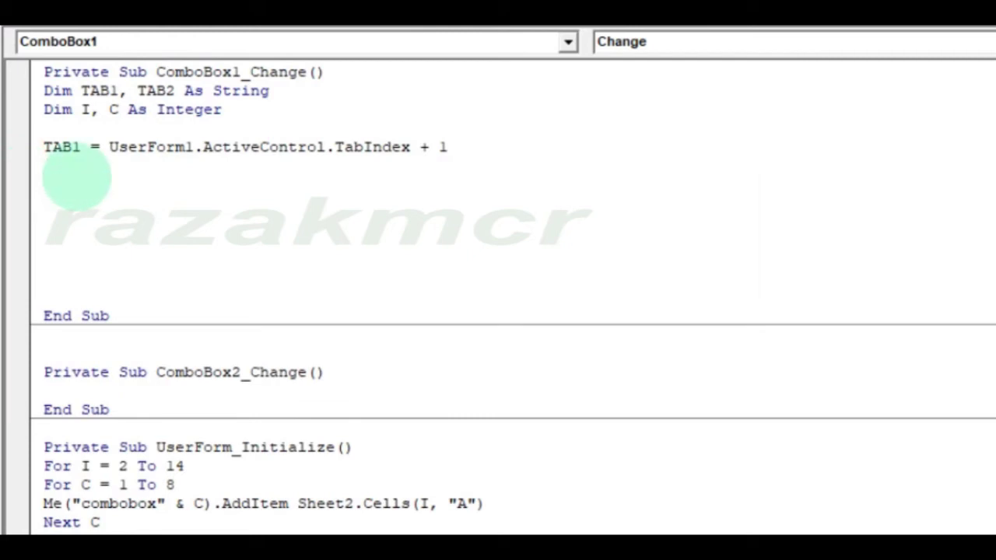
key("Delete")
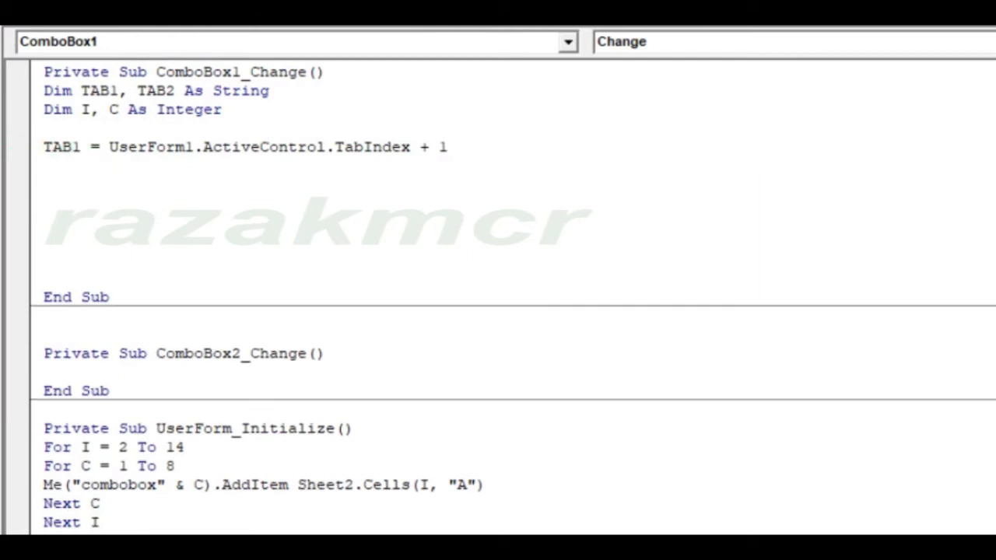
left_click(78, 169)
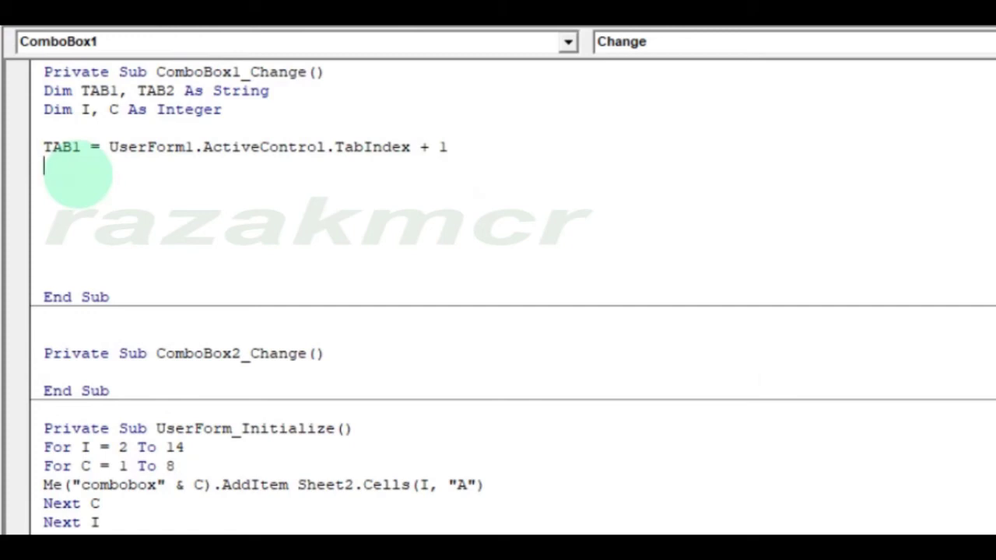
Add a For I = TAB1 To 8 loop setting TAB2 = Me("combobox" & I).TabIndex + 1
type("for ")
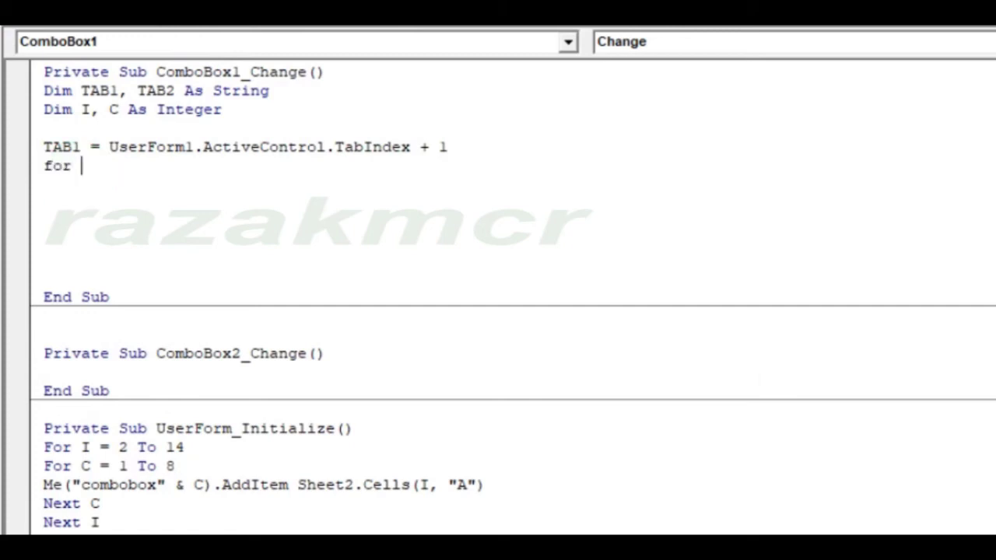
type("i = ")
type("tabl")
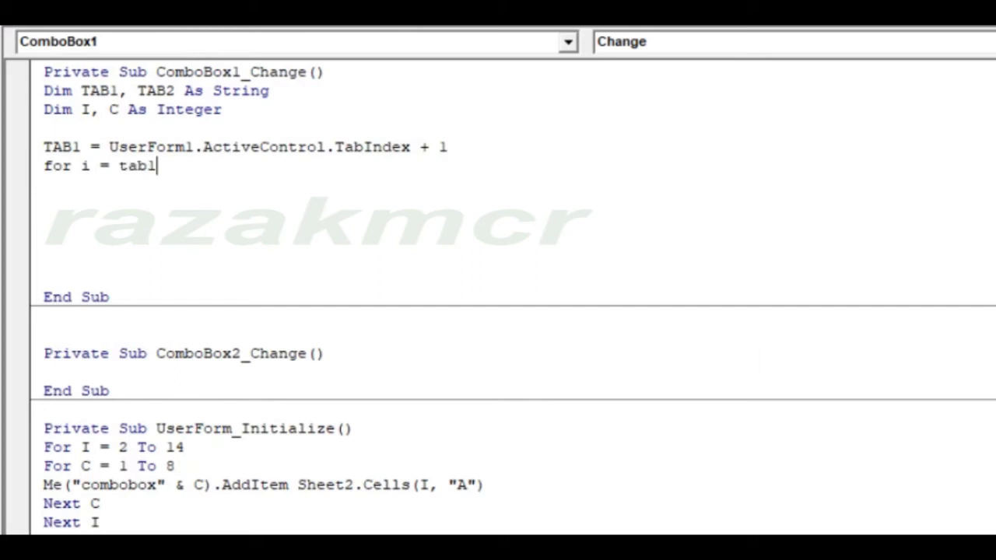
type(" to 8")
key("Return")
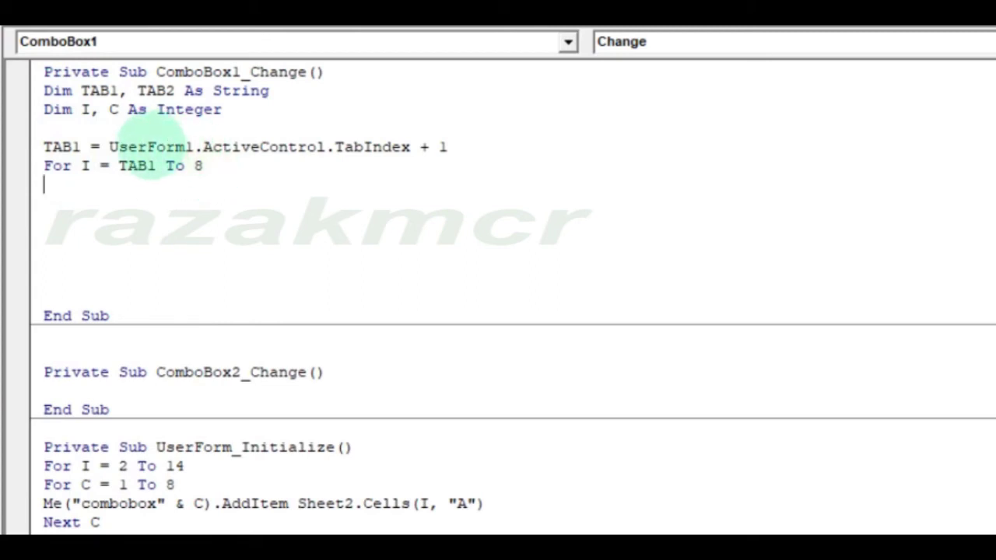
left_click(208, 165)
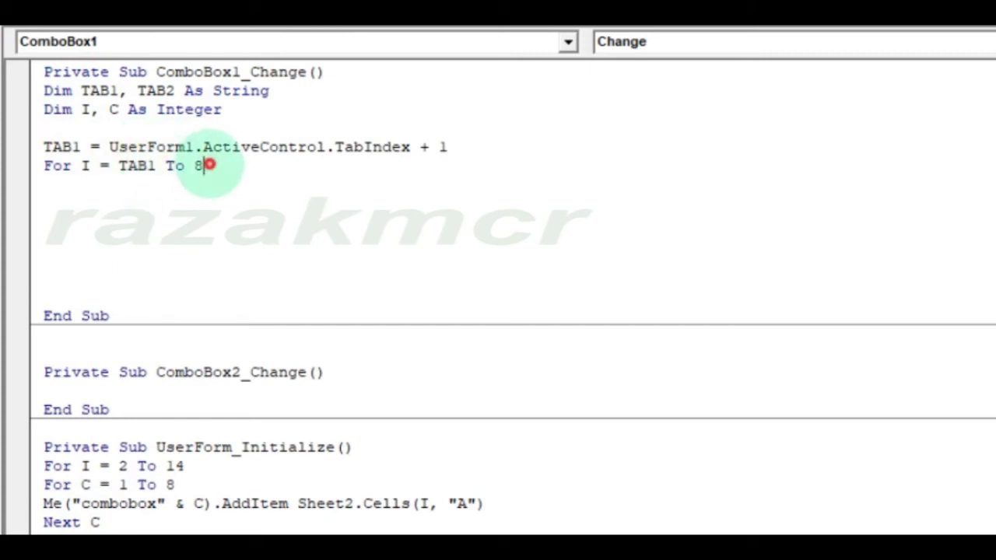
key("Return")
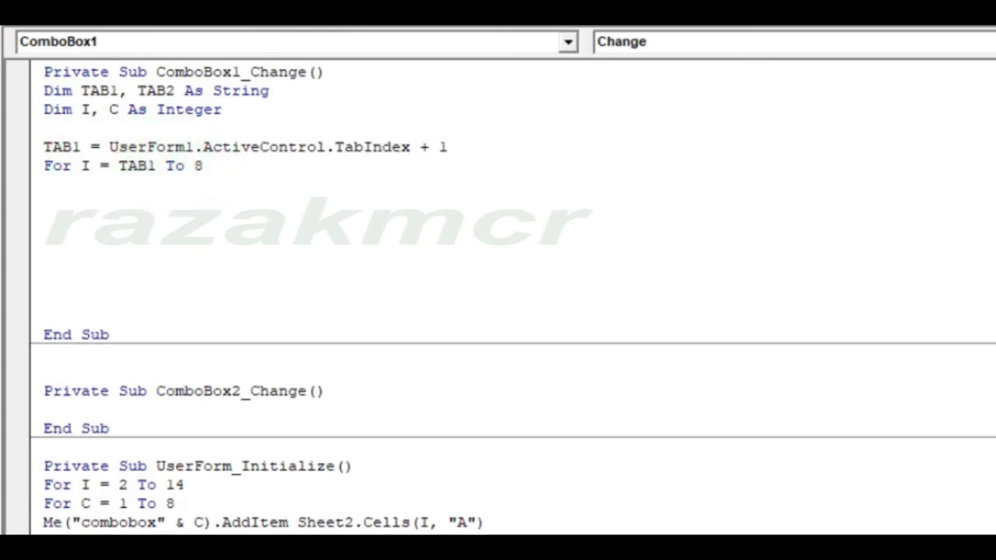
type("tab2")
type(" =m")
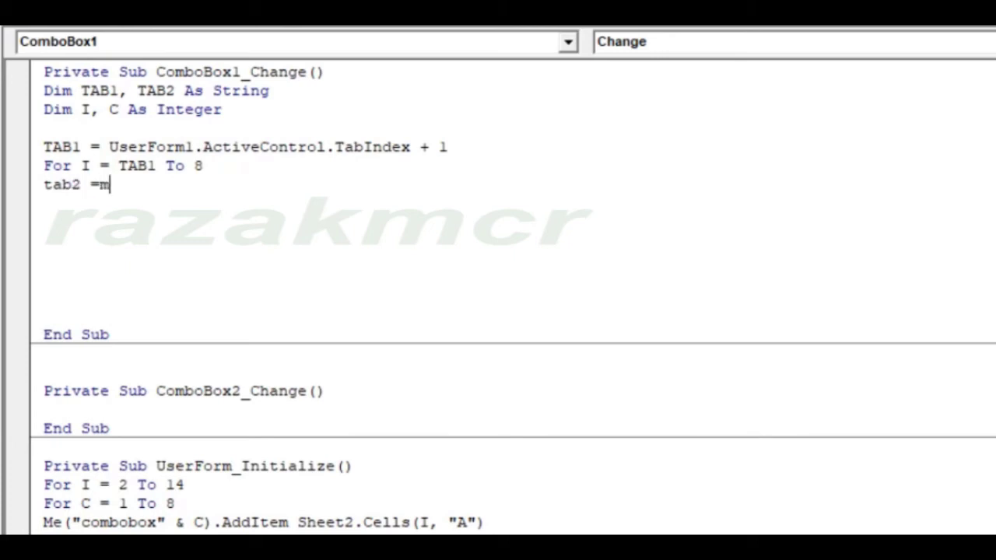
type("e")
type("(\"")
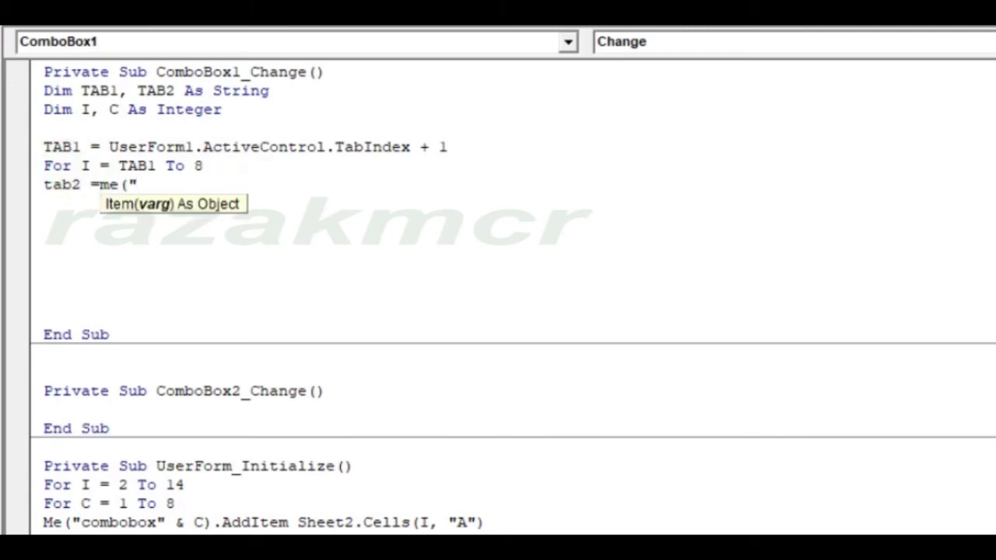
type("combo")
type("box\" ")
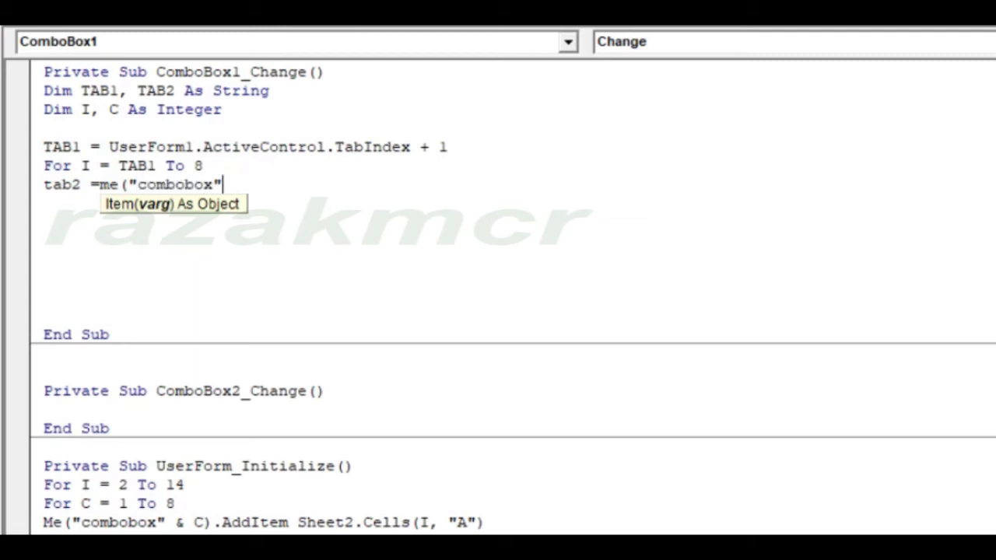
type("& ")
type("i)")
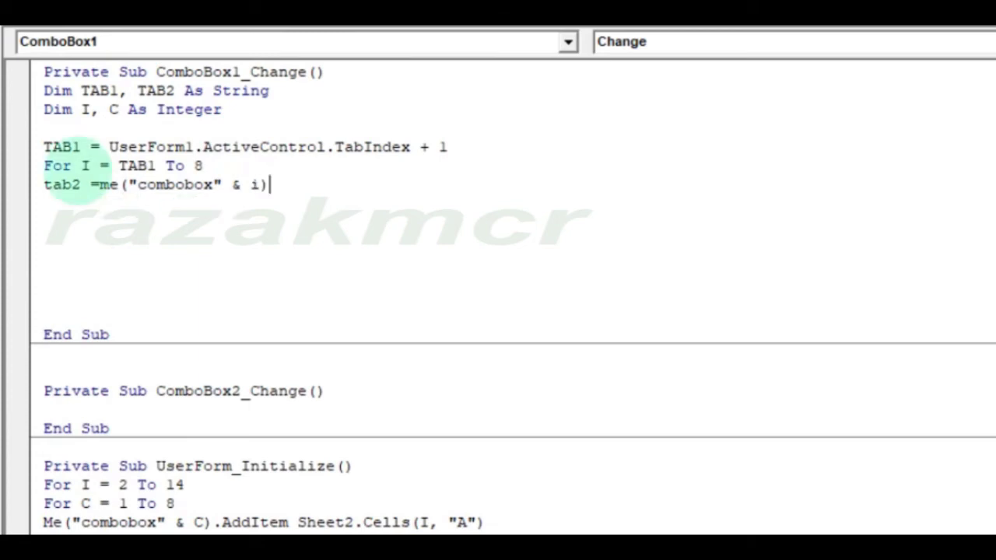
type(".t")
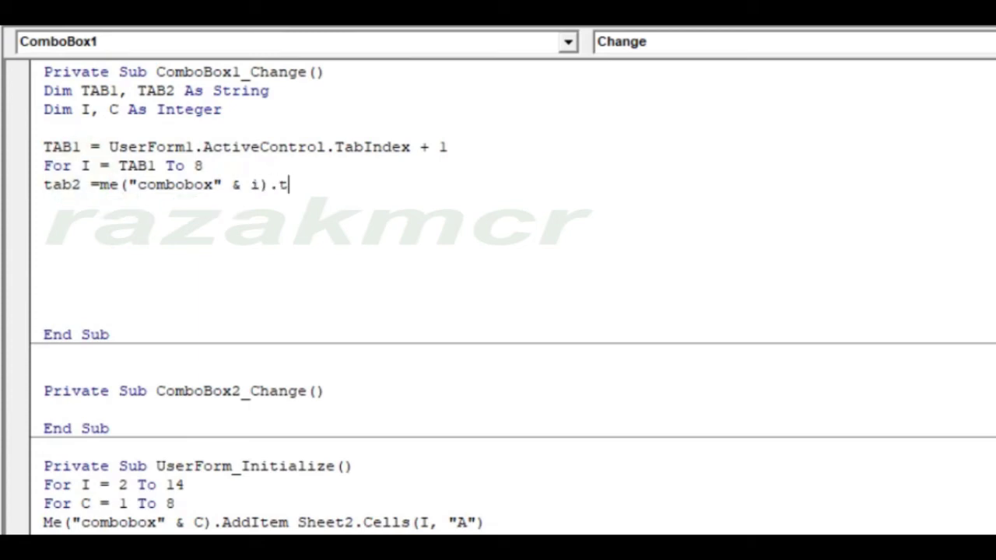
type("abinde")
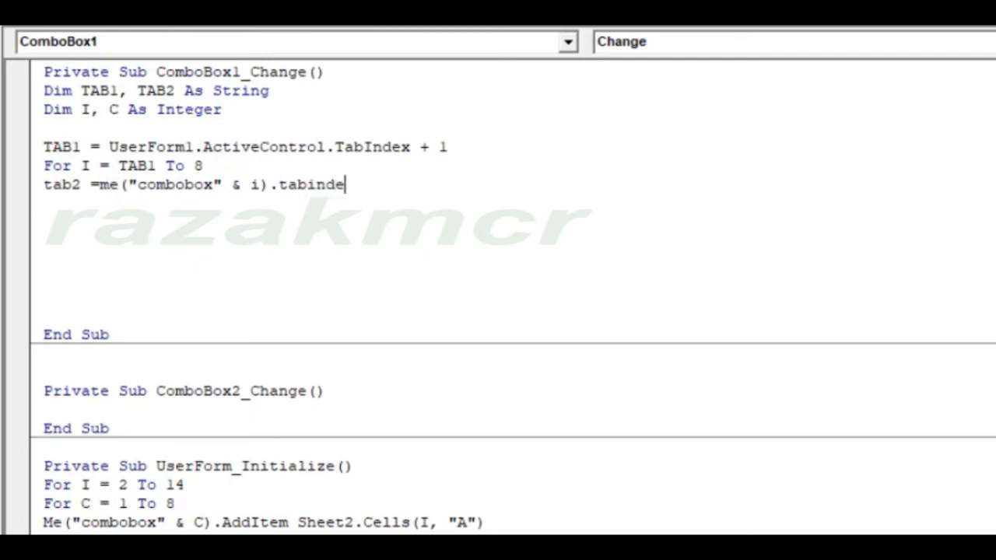
type("x+1")
key("Return")
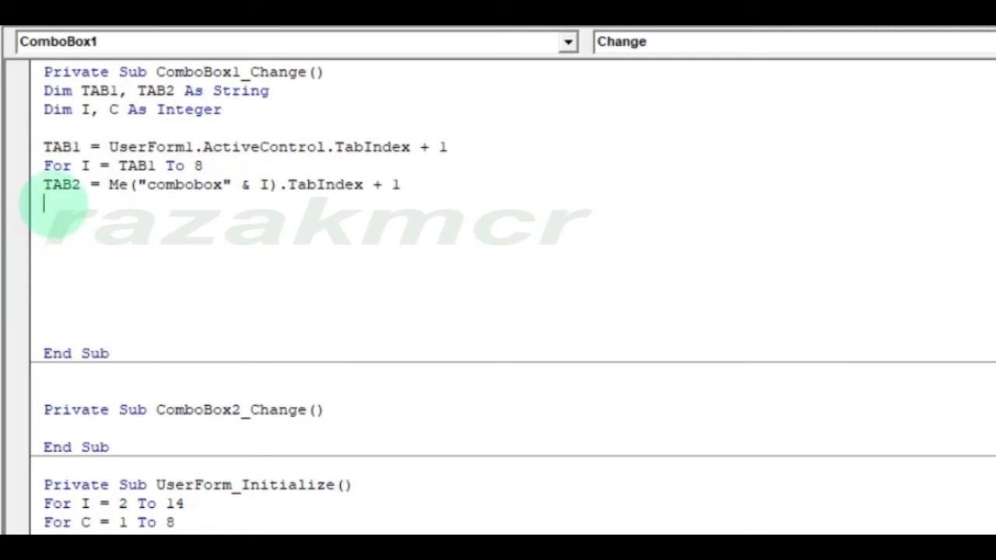
Add the inner loop For C = 0 To Me.ComboBox1.ListCount - 1
key("Return")
type("f")
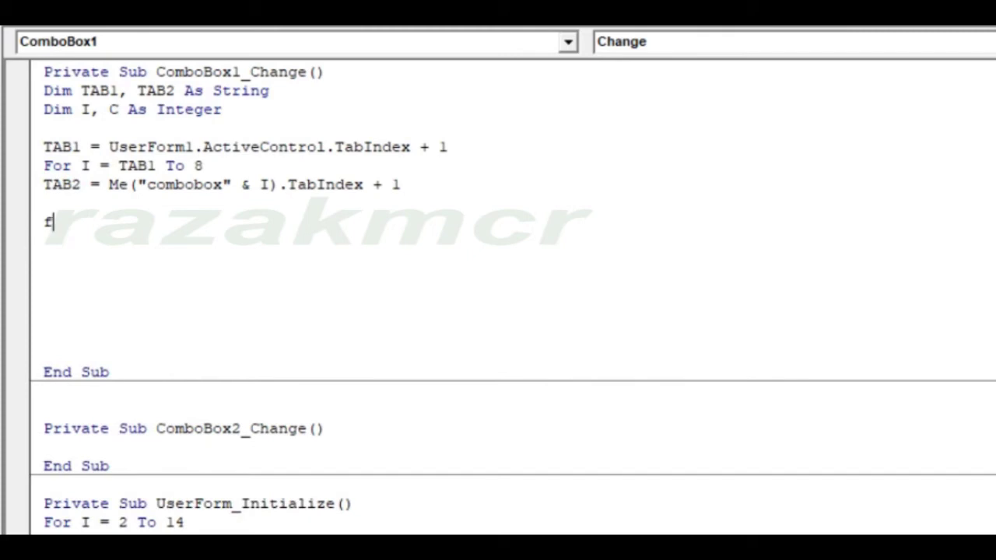
type("or c= ")
type("0 to m")
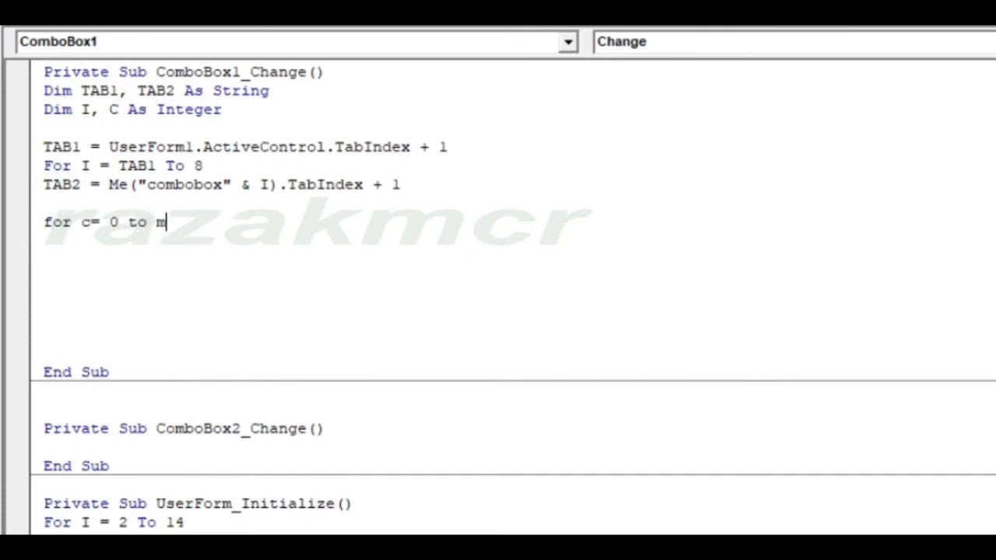
type("e.co")
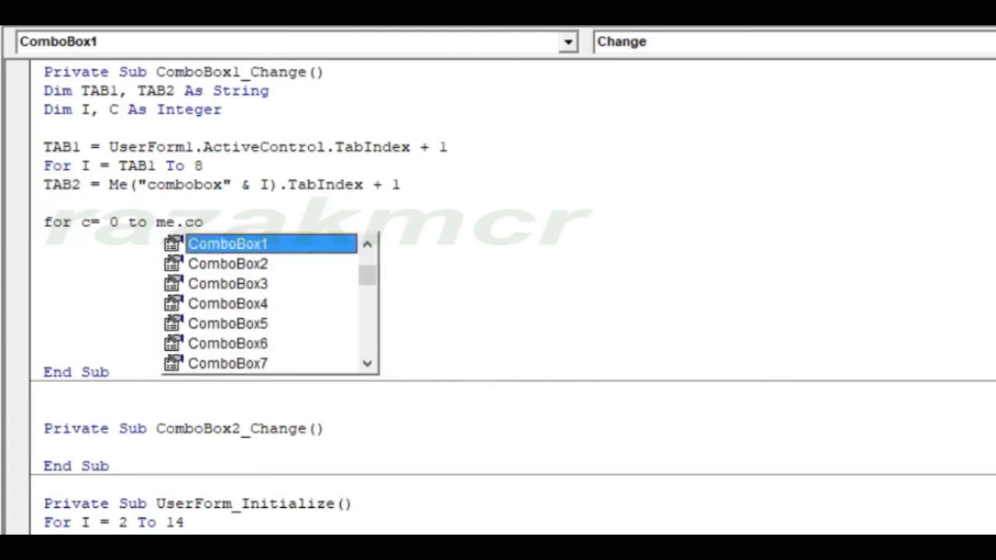
key("Tab")
type(".lis")
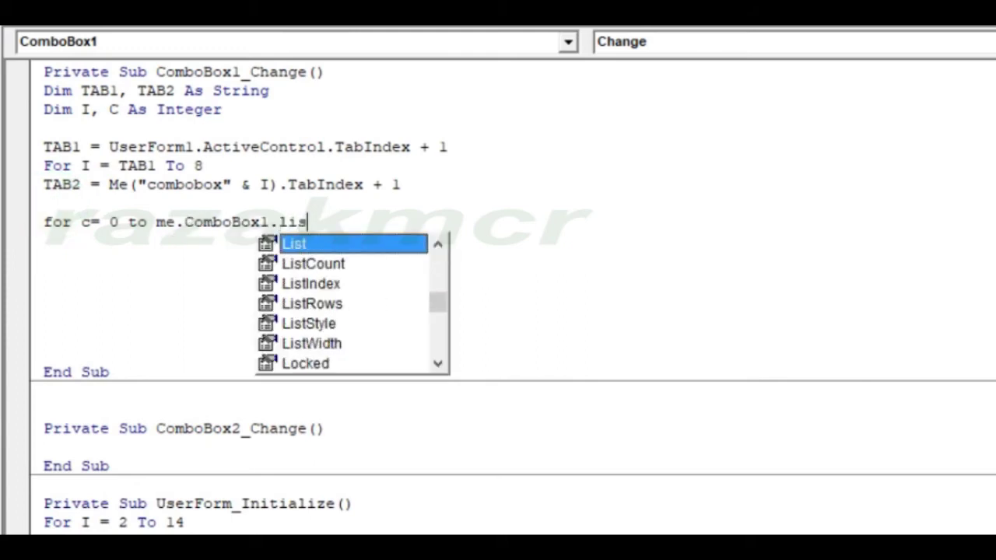
type("t")
key("Down")
key("Tab")
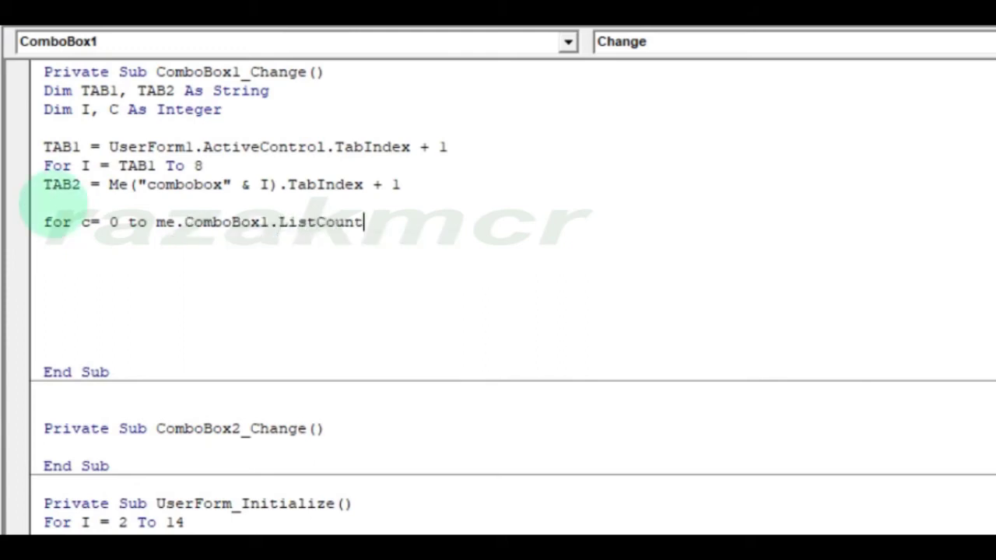
type("-1")
key("Return")
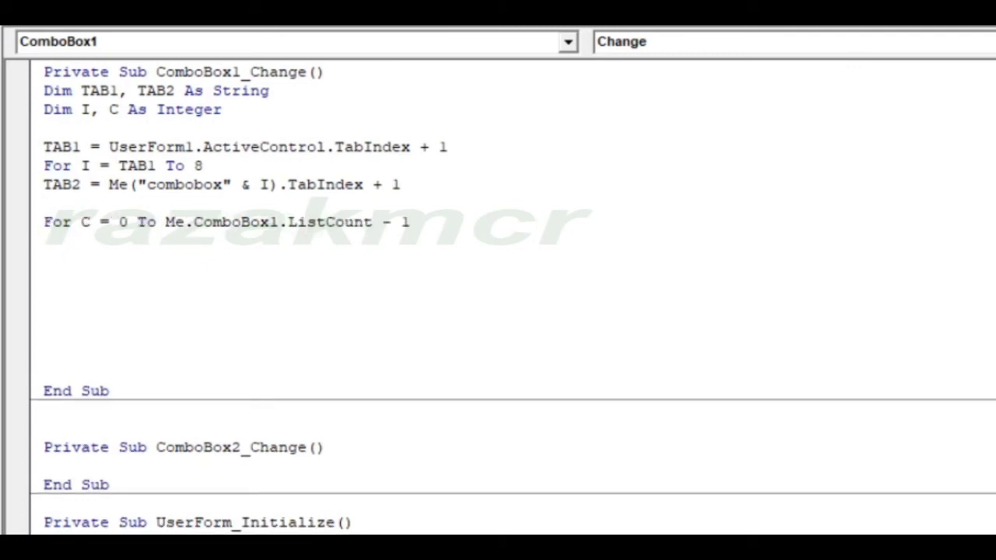
Add If Me("Combobox" & TAB1) = Me("Combobox" & TAB2).List(C) Then, fixing the List typo
key("Return")
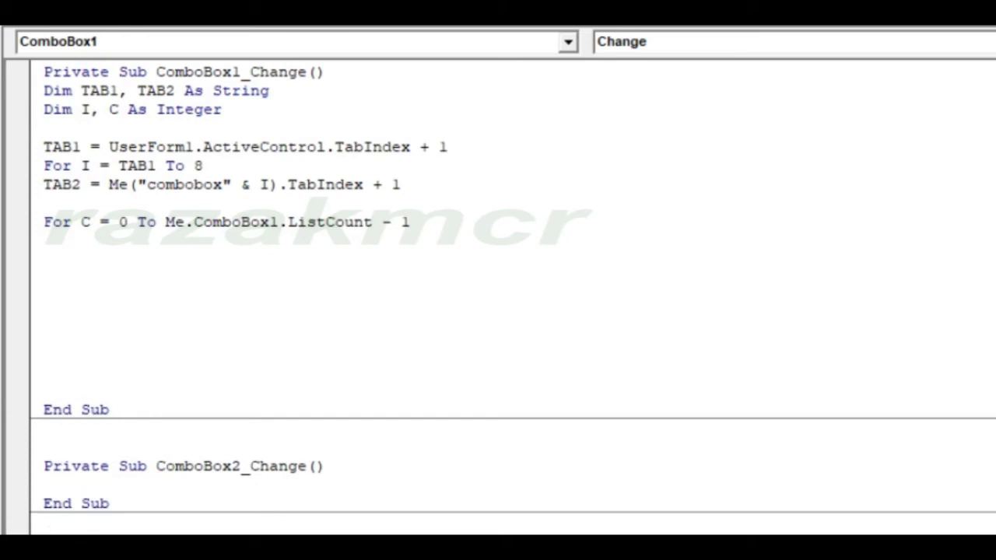
type("if me")
type("(")
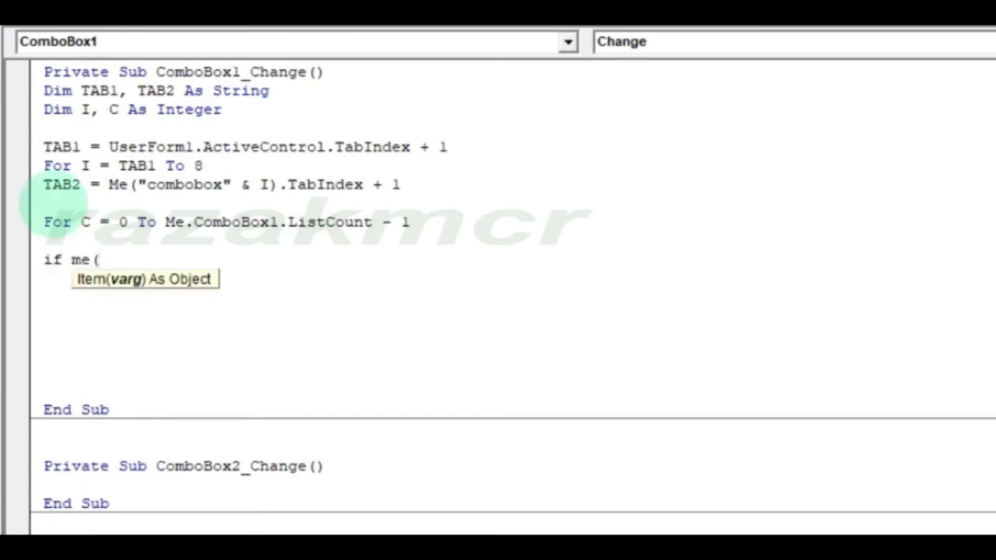
type("\"Co")
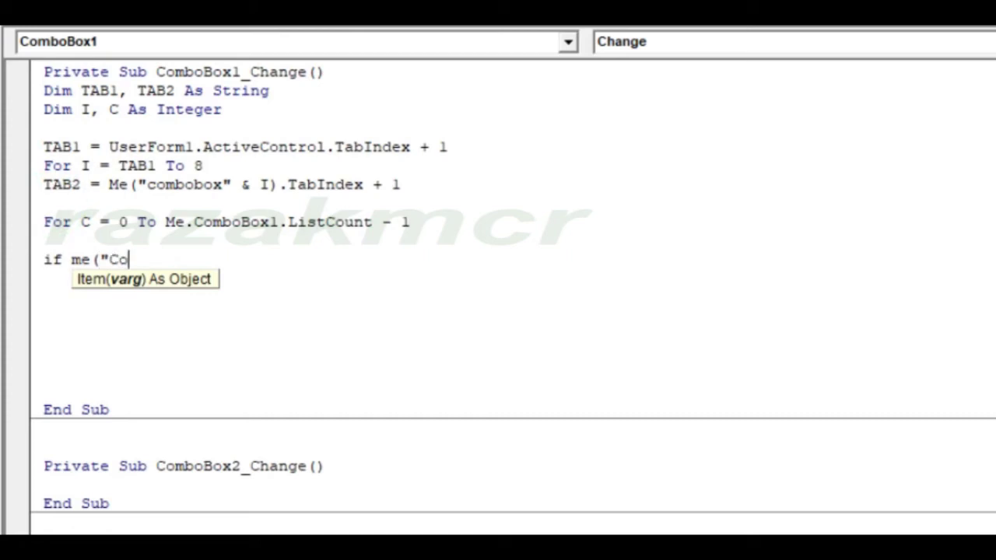
type("mbobox")
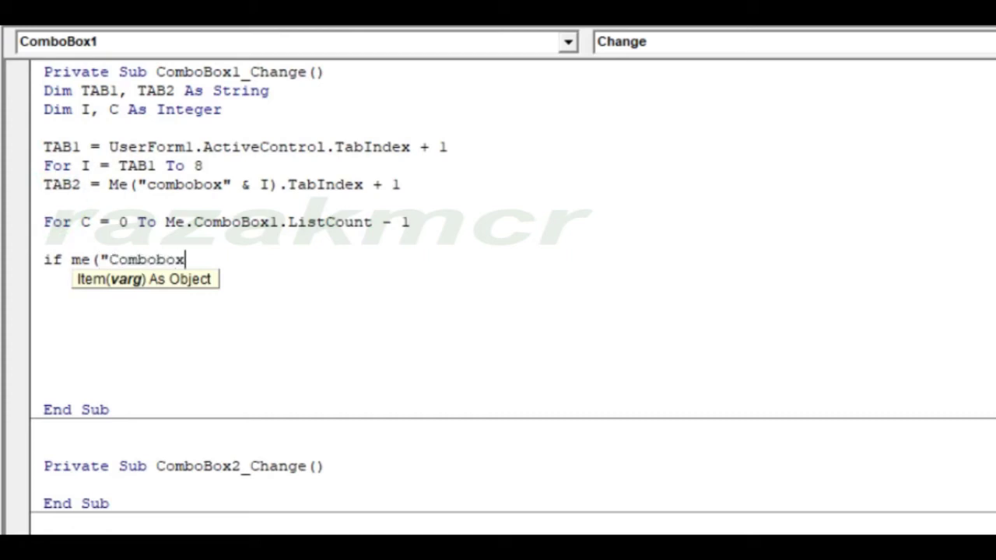
type("\" & ta")
type("b")
type("1")
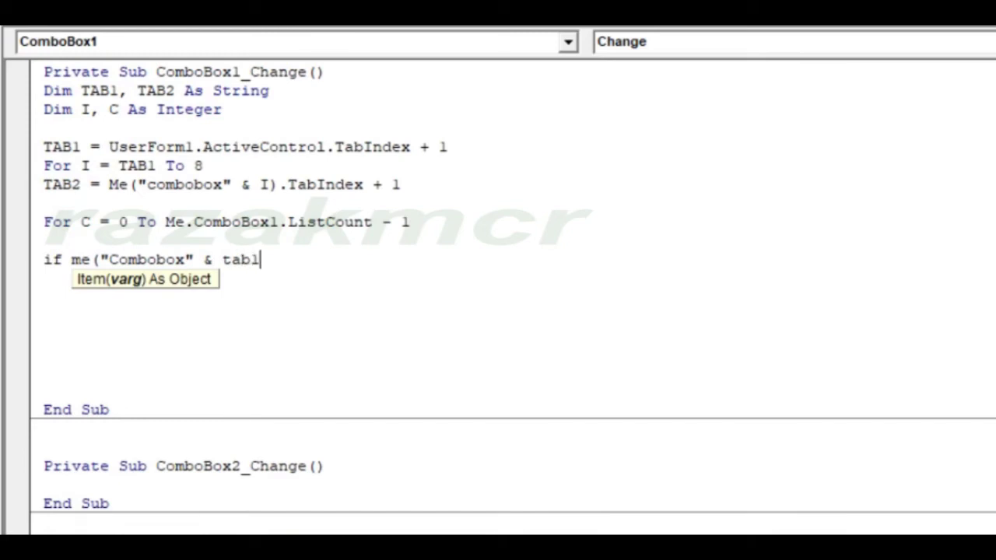
type(")")
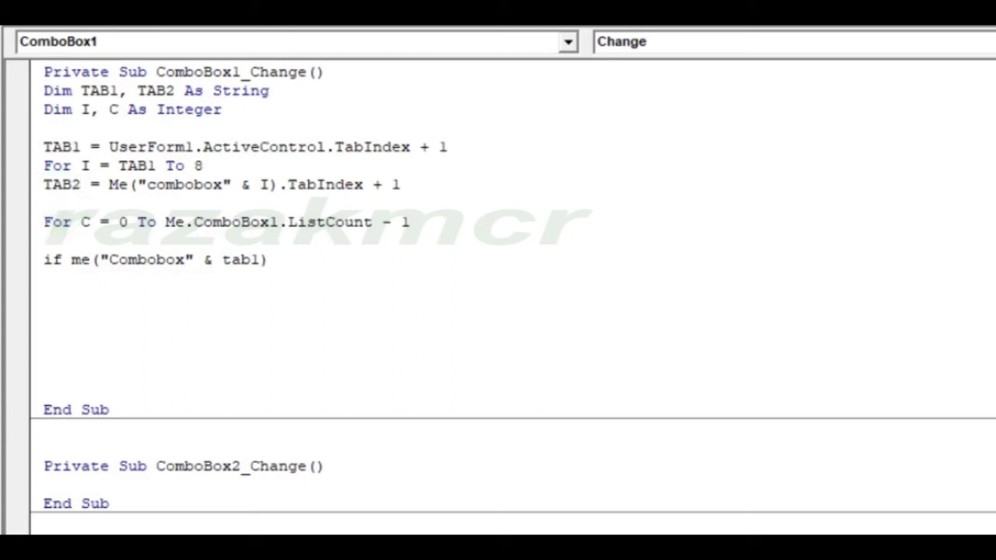
type("=me")
type("(\"")
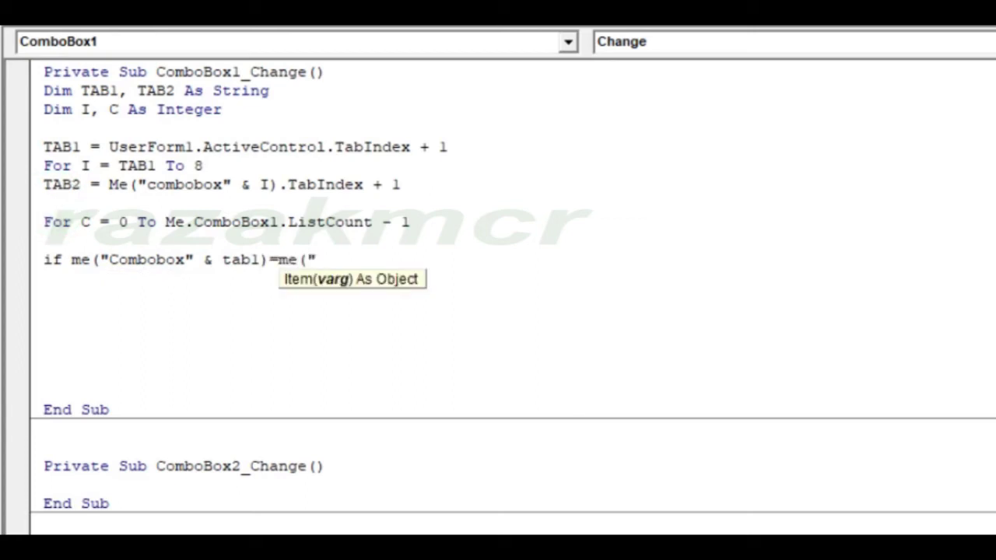
type("Combob")
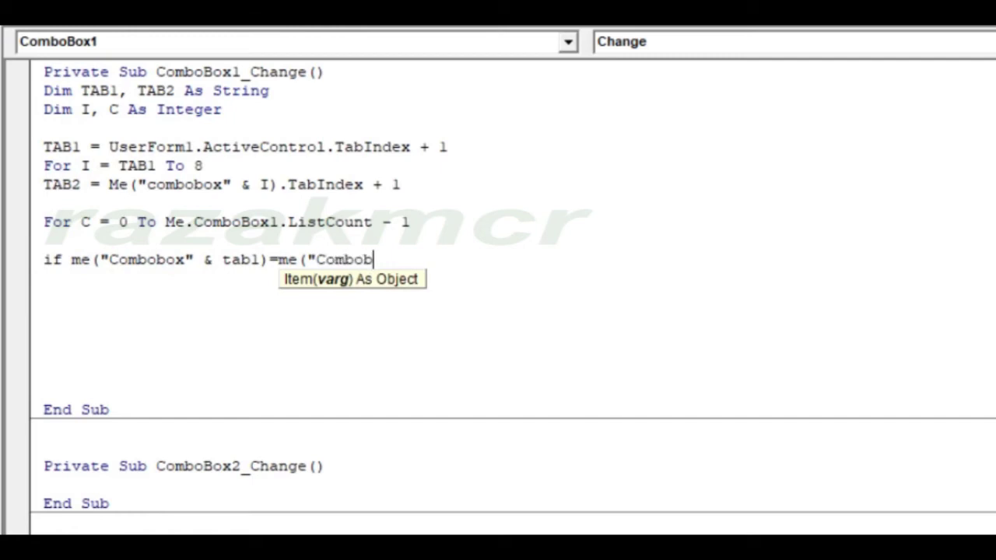
type("ox\" & ")
type("tab2")
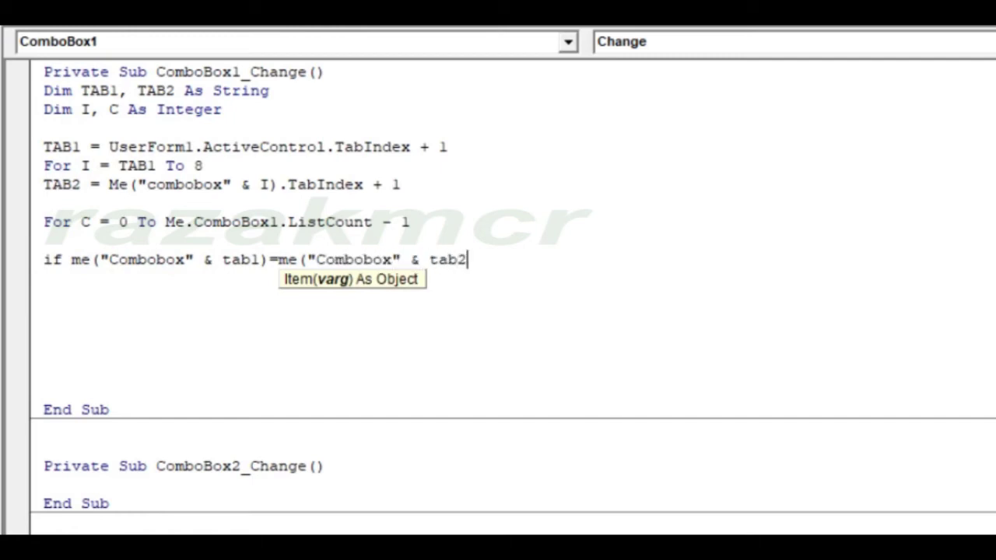
type(").li")
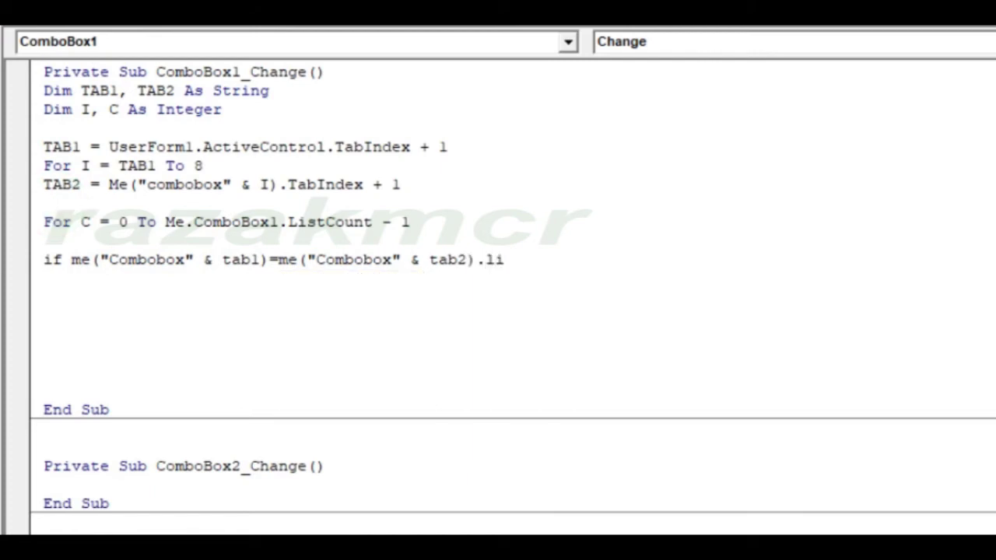
type("s")
type("(c")
type(") then")
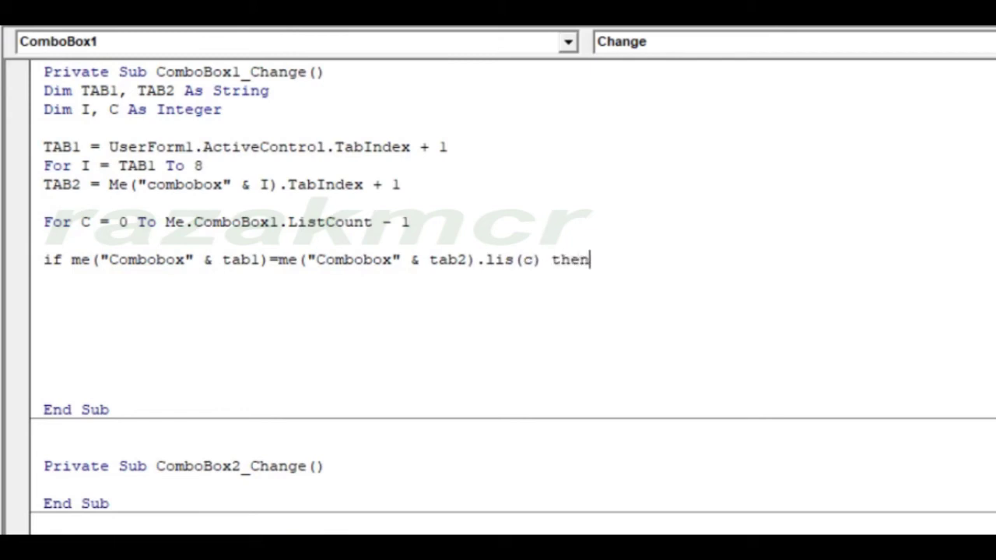
key("Return")
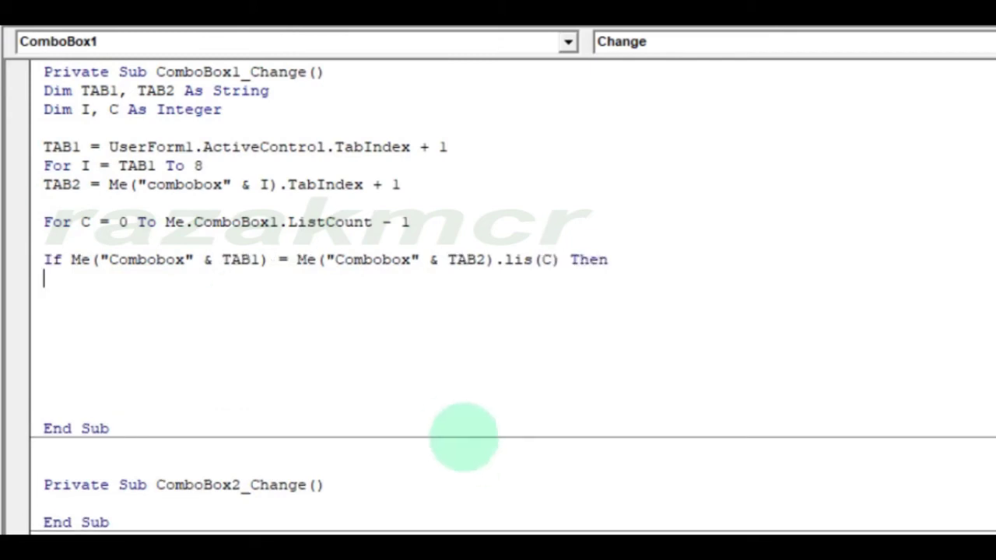
left_click(533, 259)
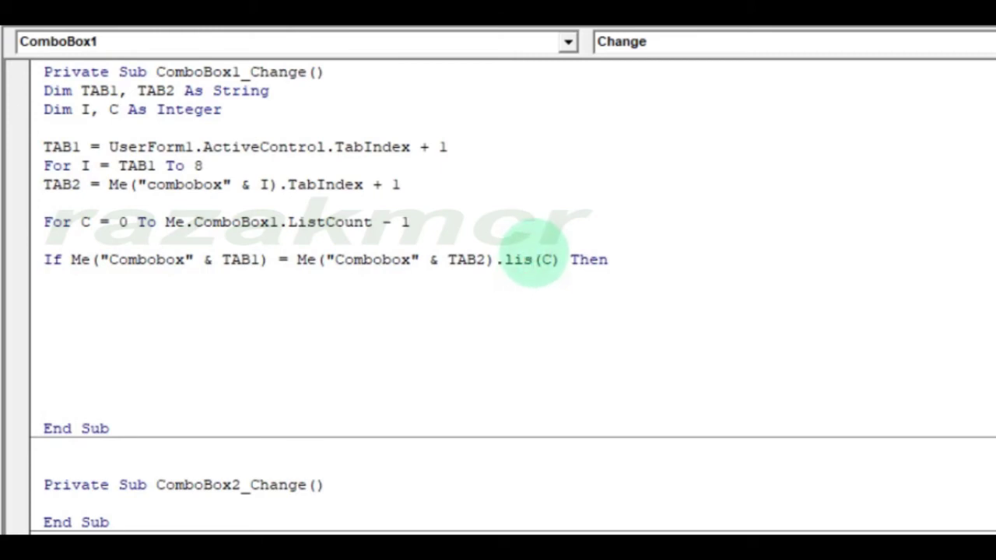
type("t")
Inside the If, add Me("combobox" & TAB2).RemoveItem (C)
left_click(456, 304)
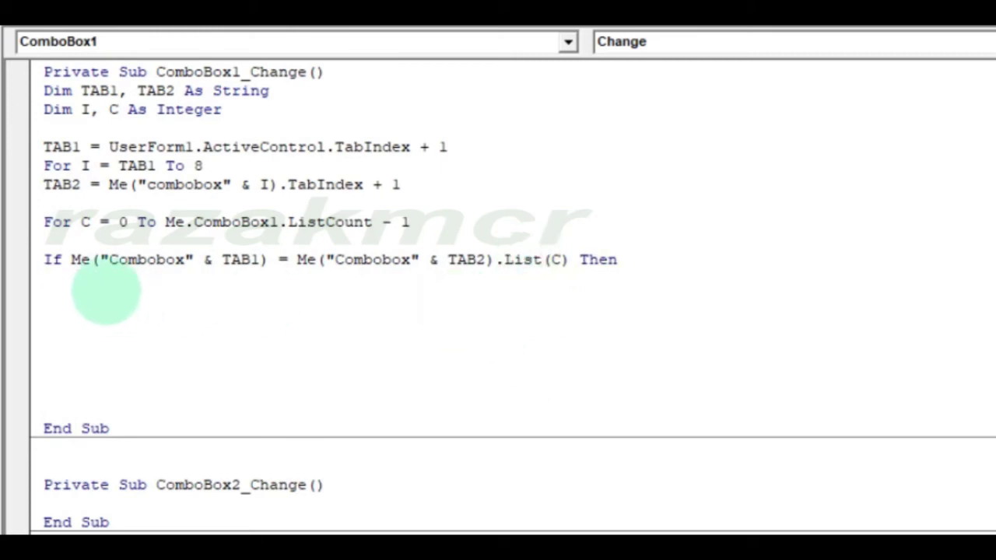
type("me")
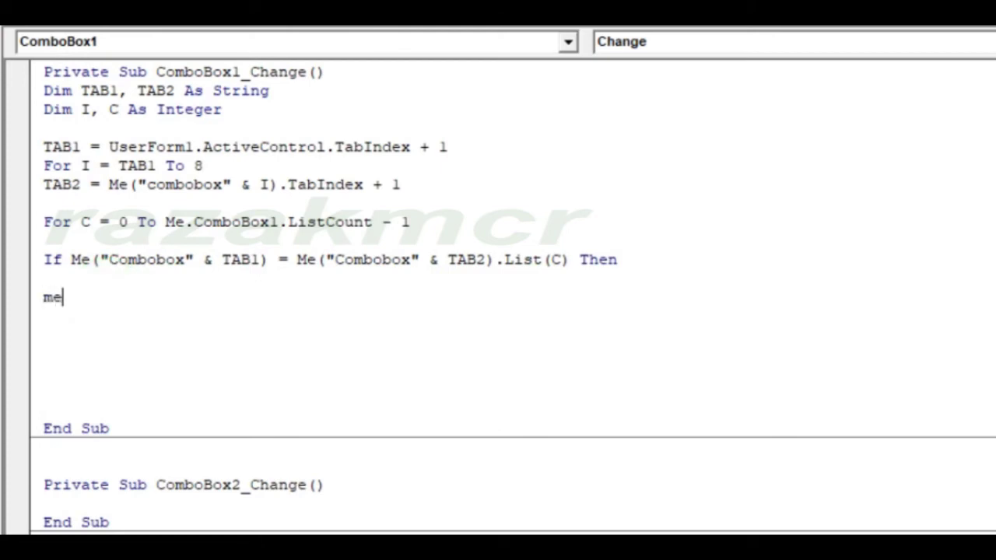
type(".co")
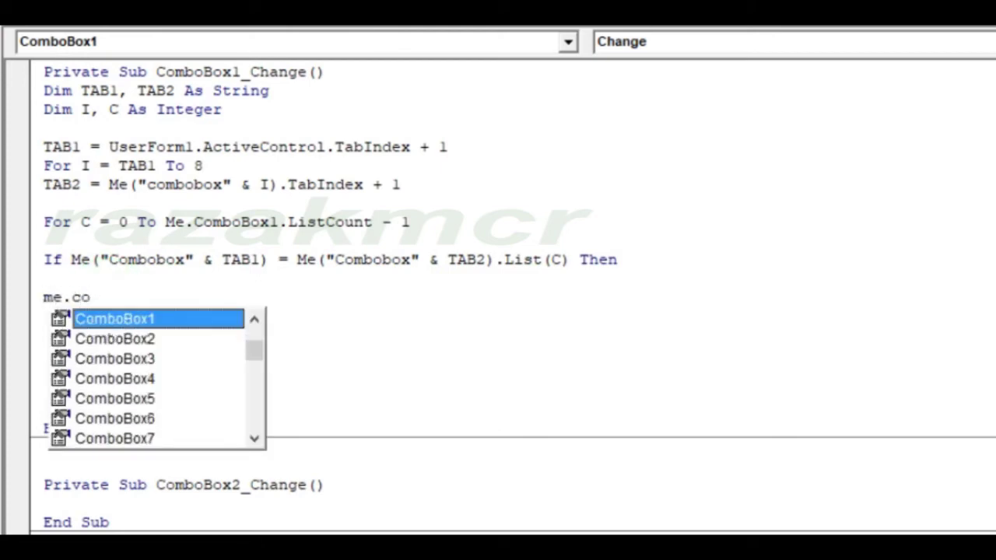
key("BackSpace")
key("BackSpace")
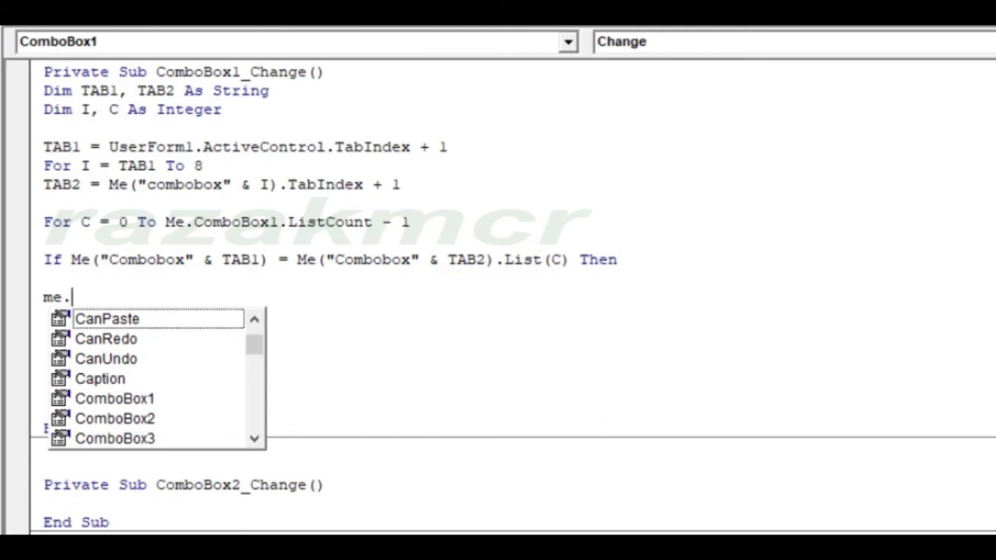
key("BackSpace")
type("(")
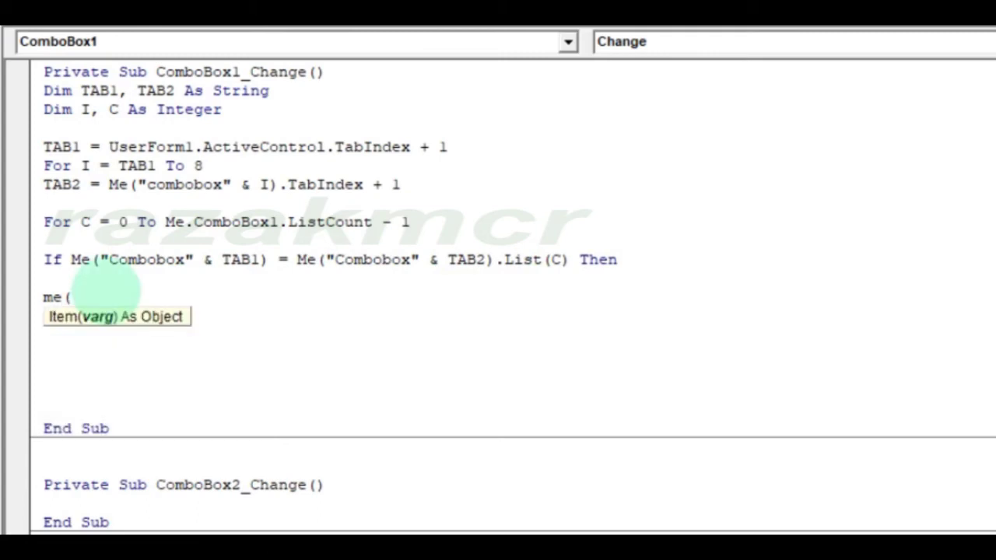
type("\"com")
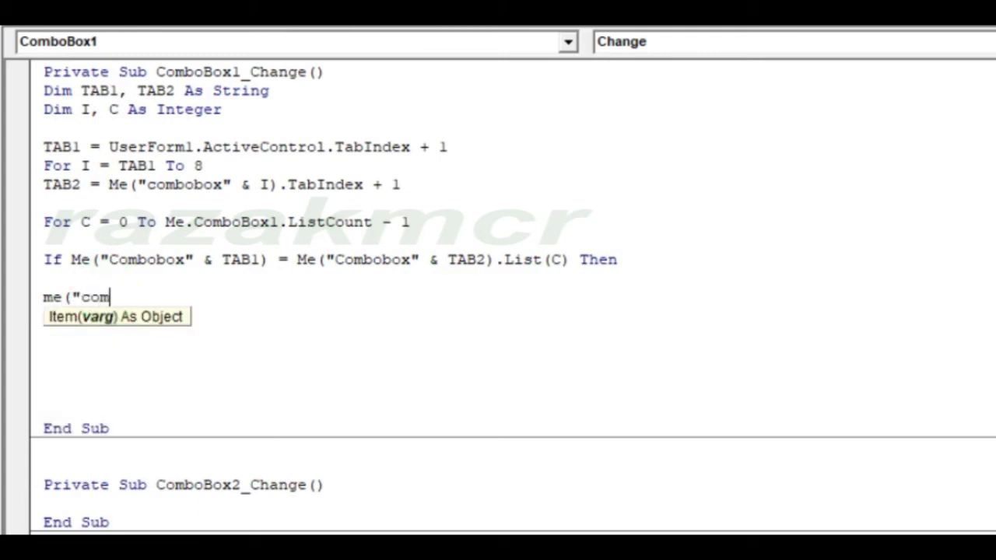
type("bobox\" ")
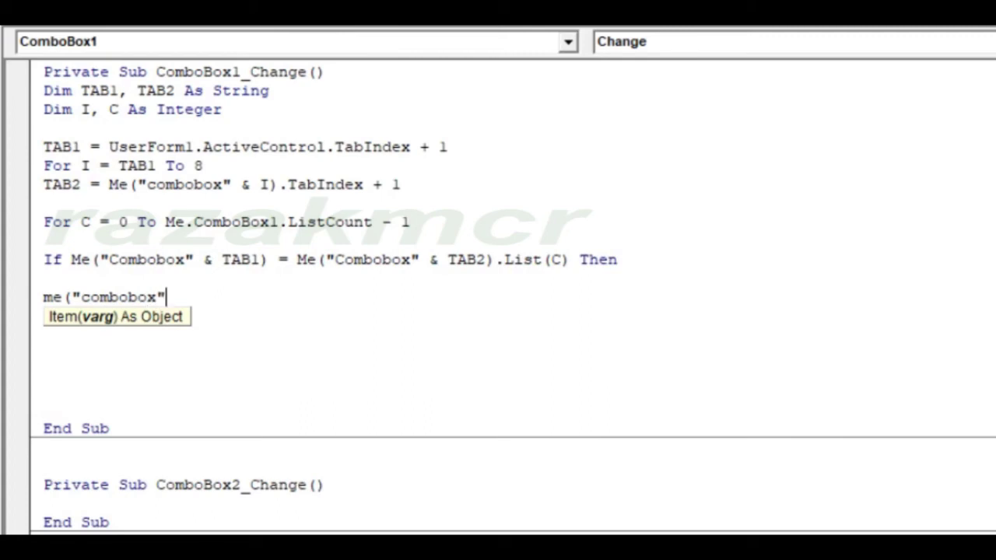
type("& tab")
type("2")
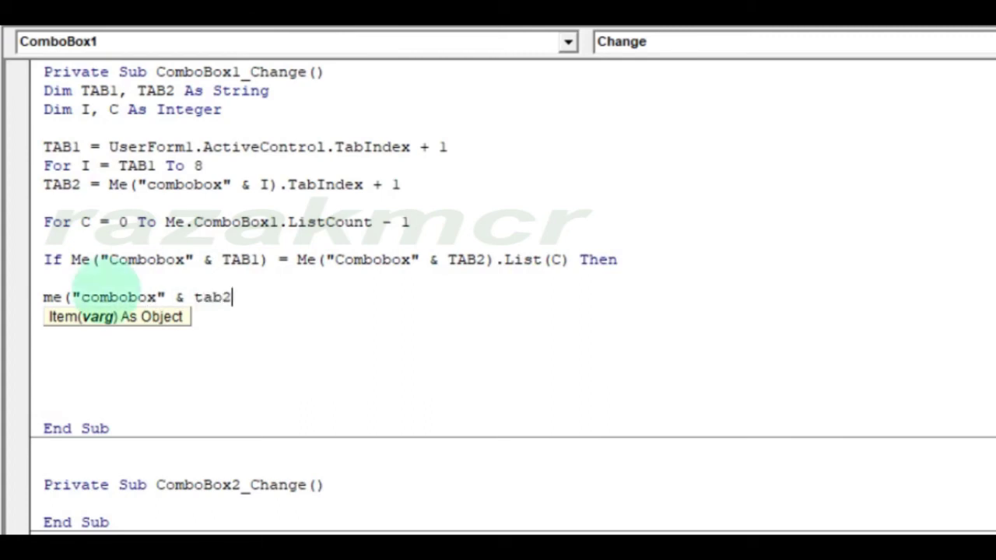
type(").re")
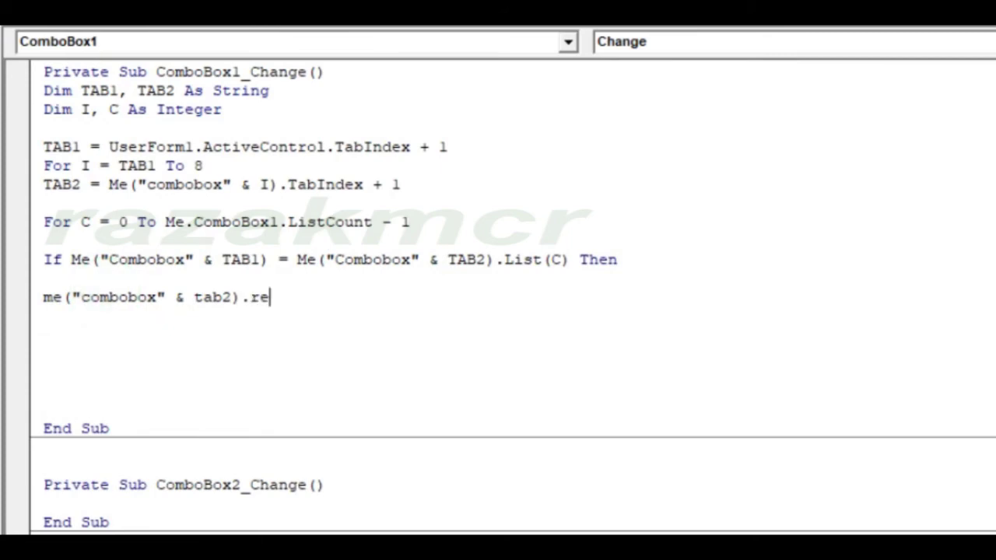
type("move")
type("item")
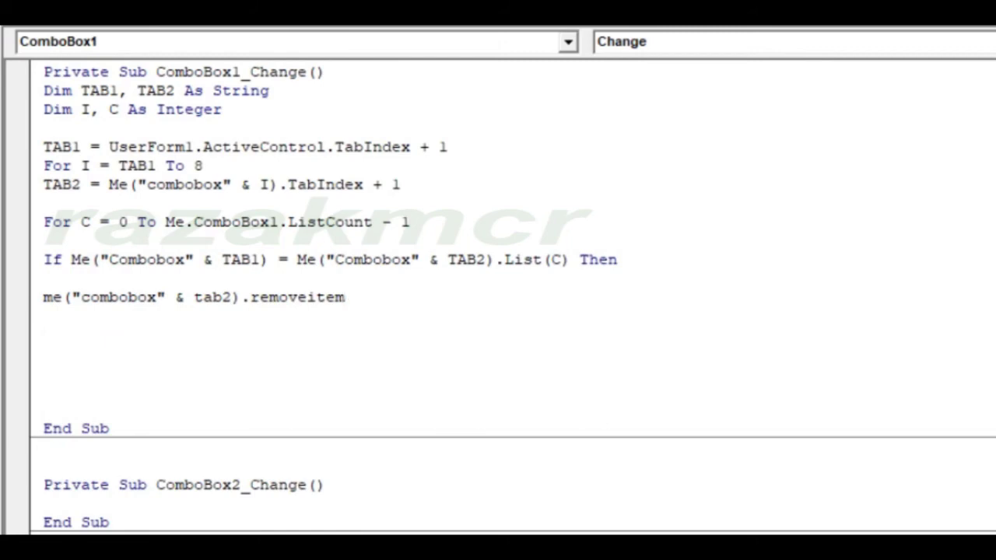
type("(c)")
key("Return")
key("Return")
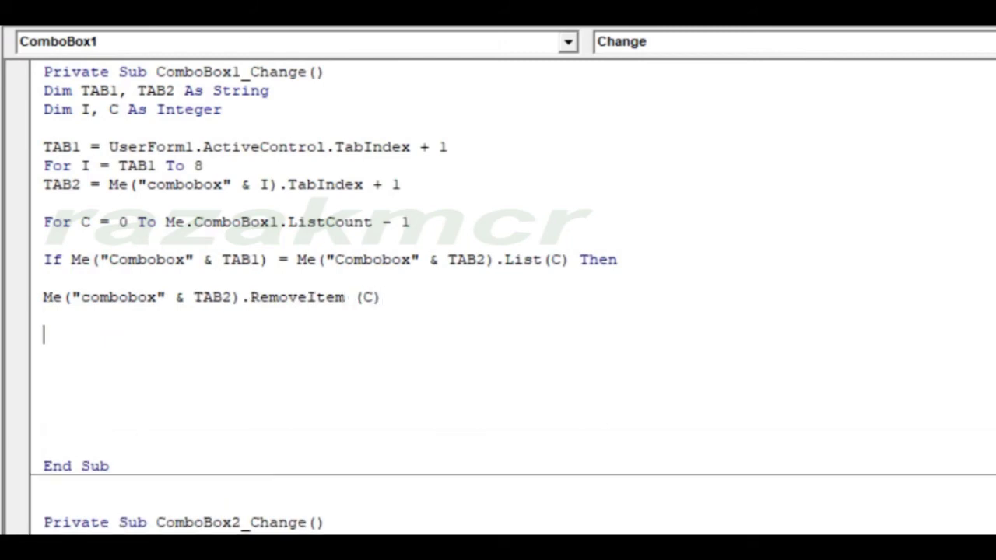
Close the blocks with End If, Next C and Next I, removing the extra blank line before End Sub
type("end if")
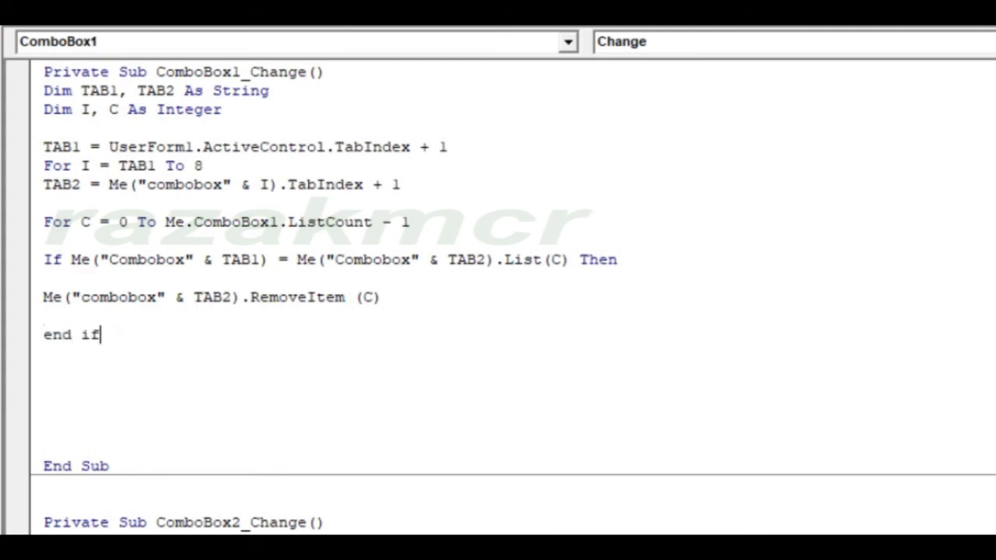
key("Return")
type("next c")
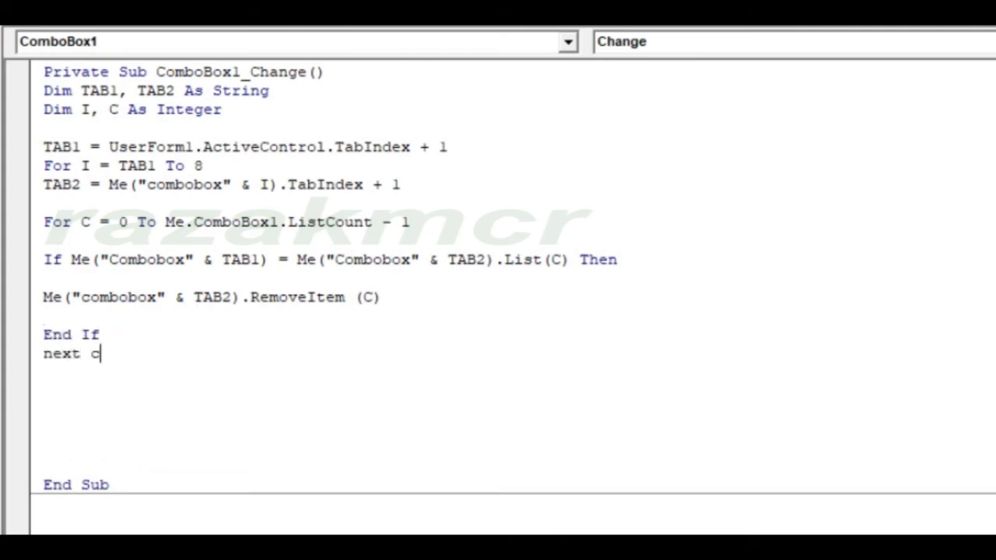
key("Return")
type("next i")
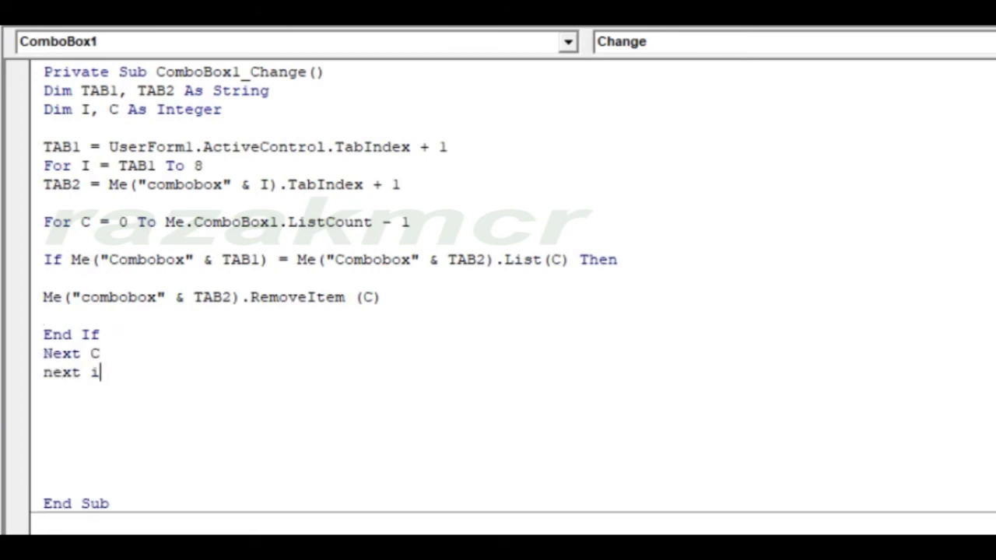
key("Return")
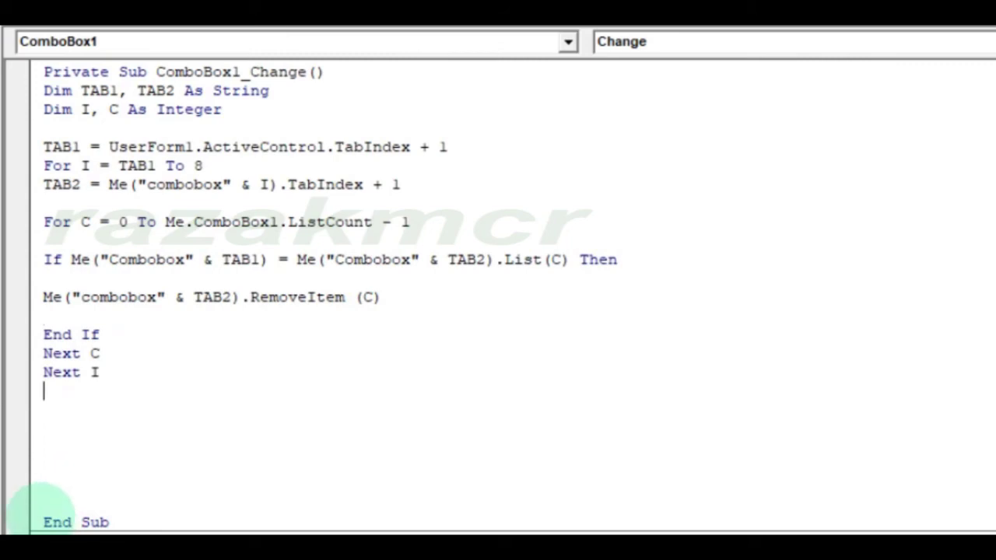
key("BackSpace")
key("BackSpace")
key("BackSpace")
key("BackSpace")
key("BackSpace")
key("BackSpace")
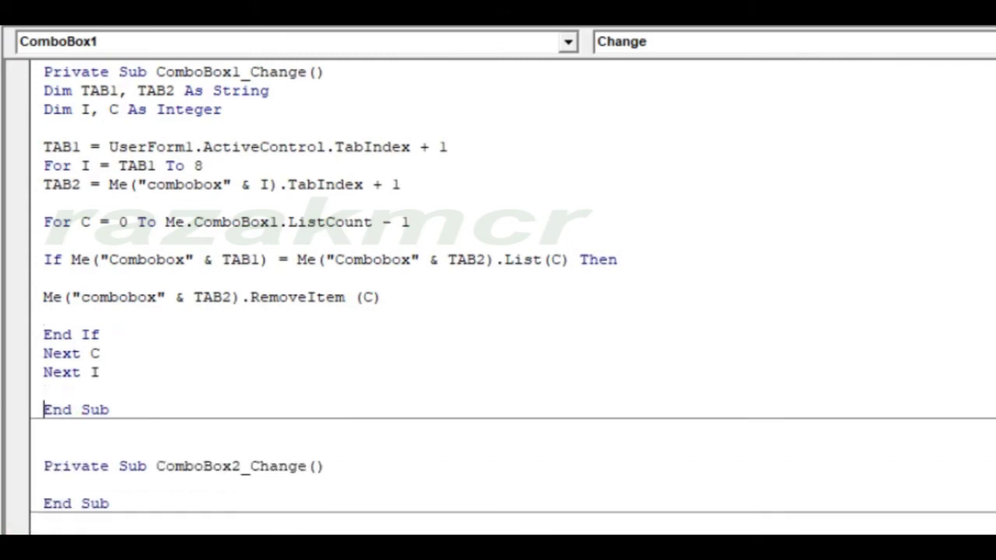
Delete the empty ComboBox2_Change stub and the blank lines left above UserForm_Initialize
left_click_drag(31, 466, 74, 510)
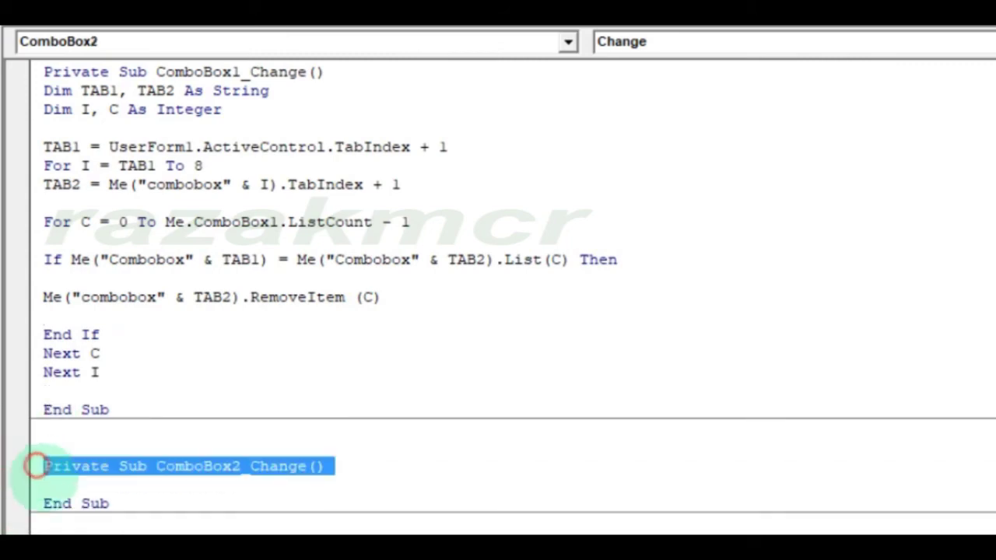
key("Delete")
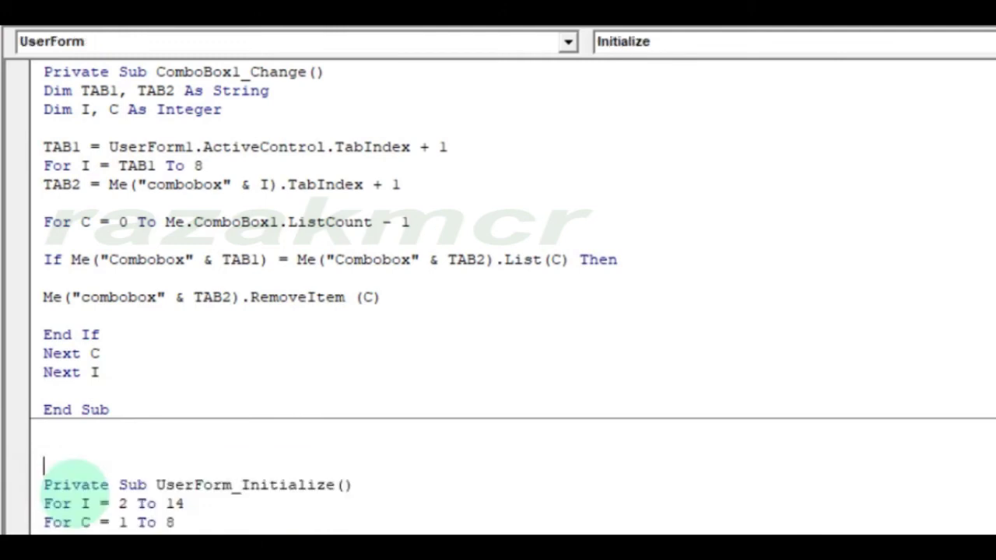
key("BackSpace")
key("BackSpace")
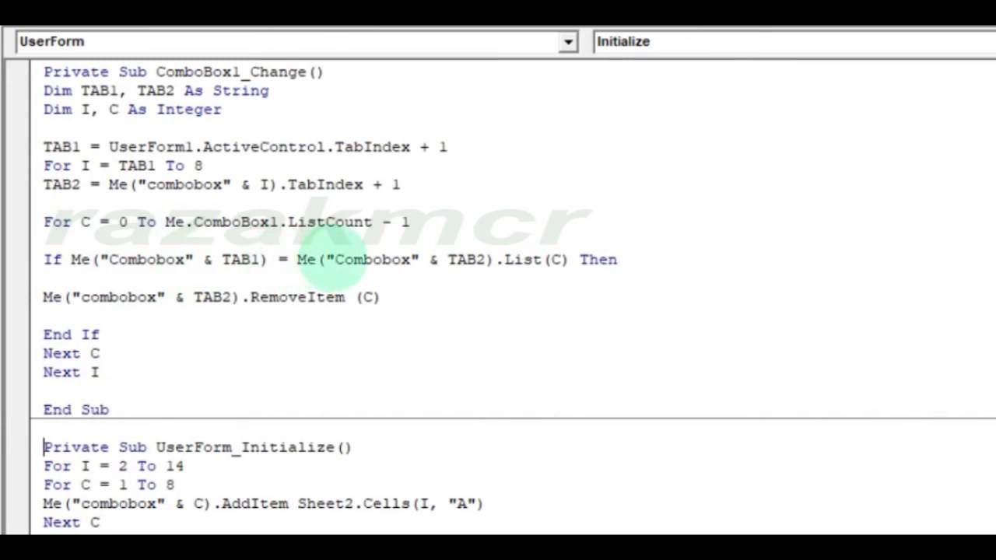
Add an On Error Resume Next line just above the If test in the ComboBox1_Change loop
left_click(47, 240)
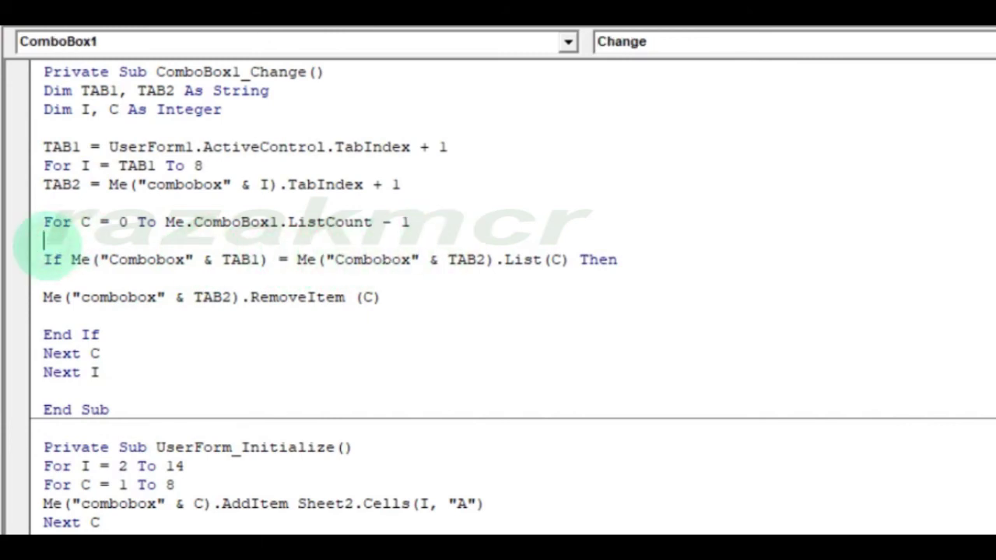
type("on error resume enxt")
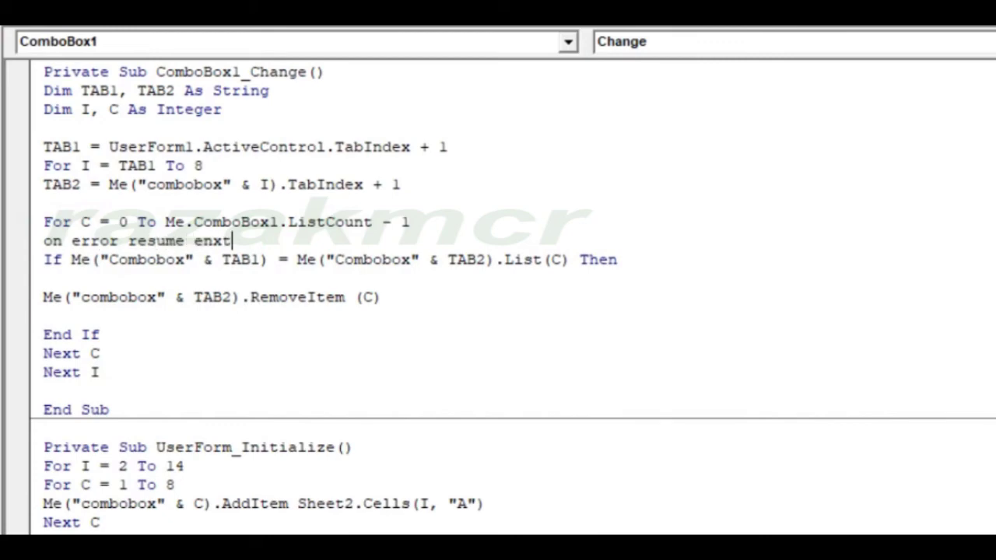
key("BackSpace")
key("BackSpace")
key("BackSpace")
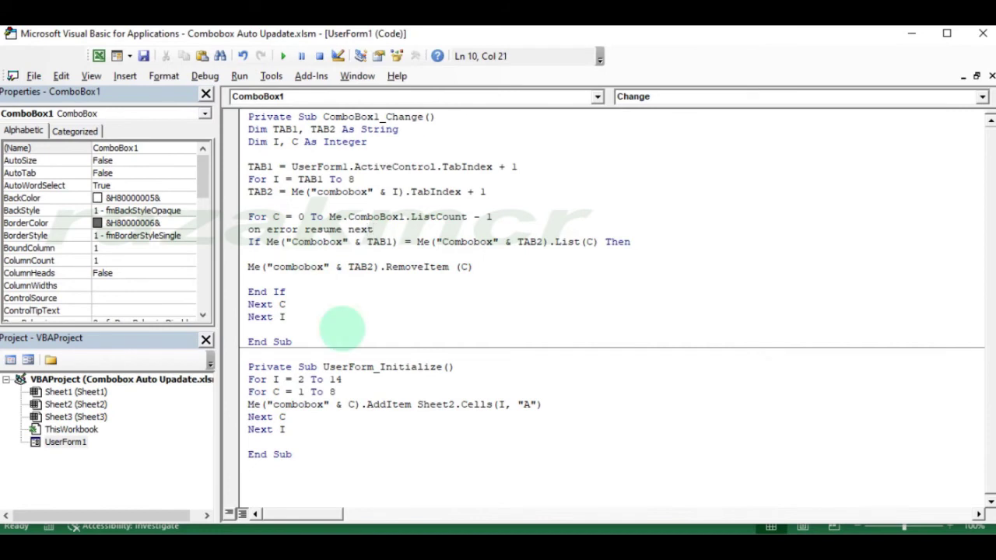
left_click(319, 304)
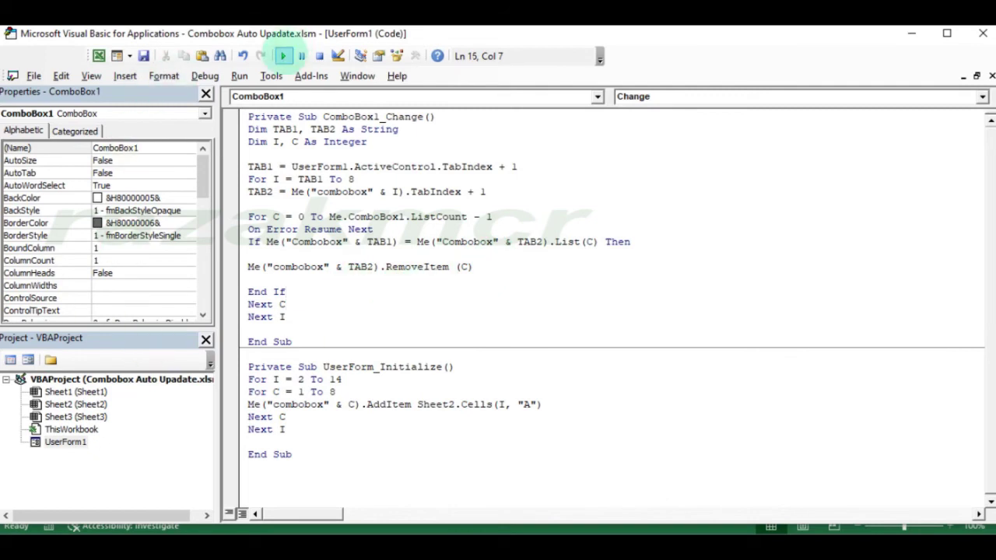
Run the UserForm and choose Staff 3 in the first combobox and Staff 2 in the second
left_click(284, 56)
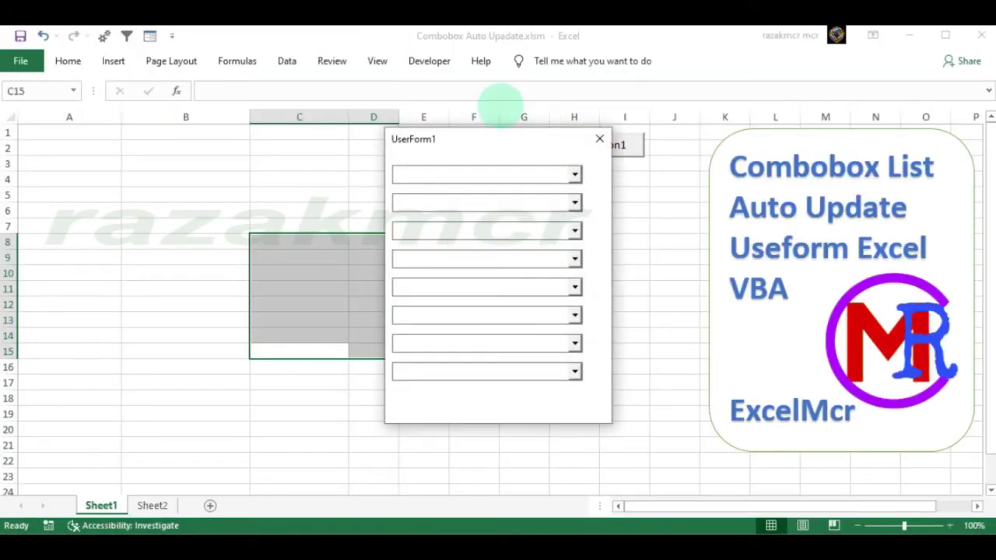
left_click_drag(471, 109, 407, 116)
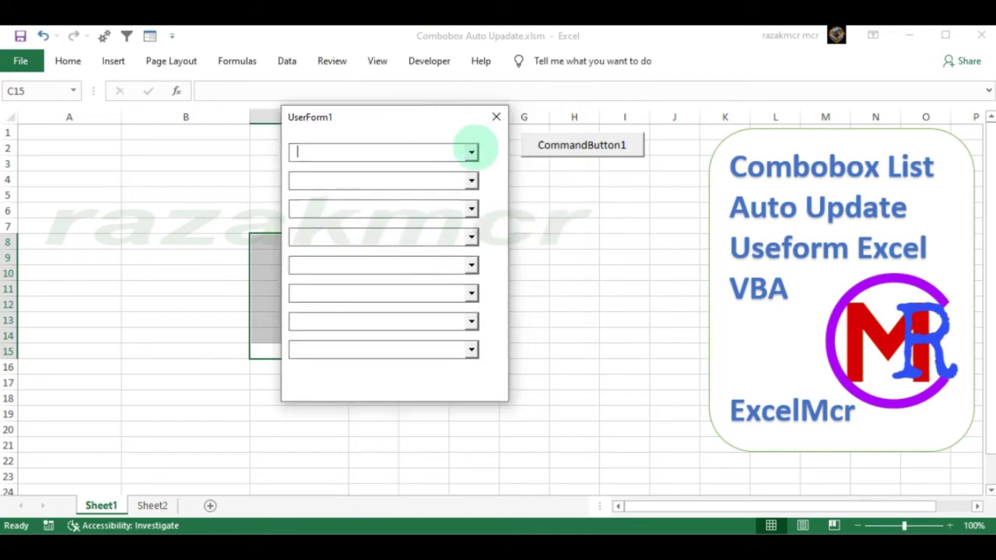
left_click(472, 152)
left_click(375, 196)
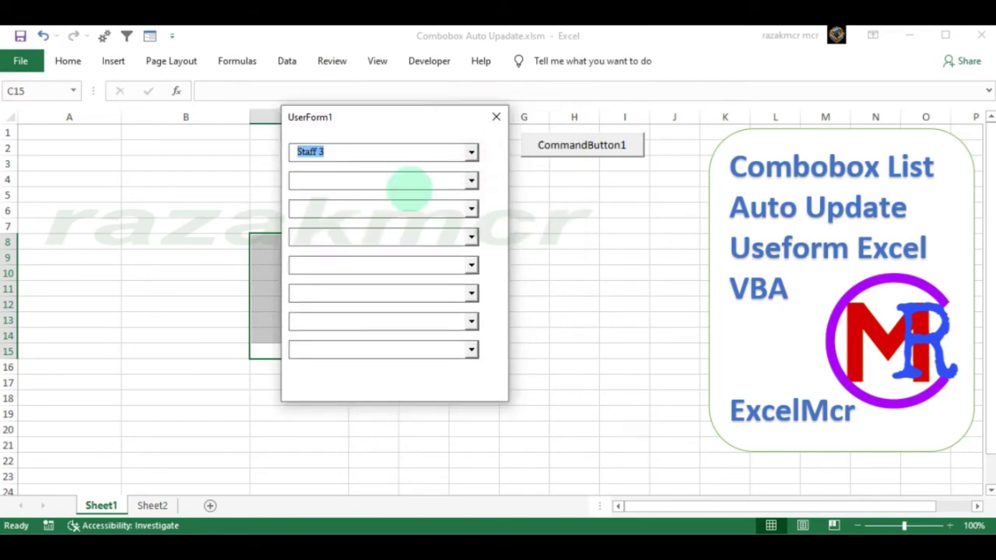
left_click(471, 180)
left_click(318, 211)
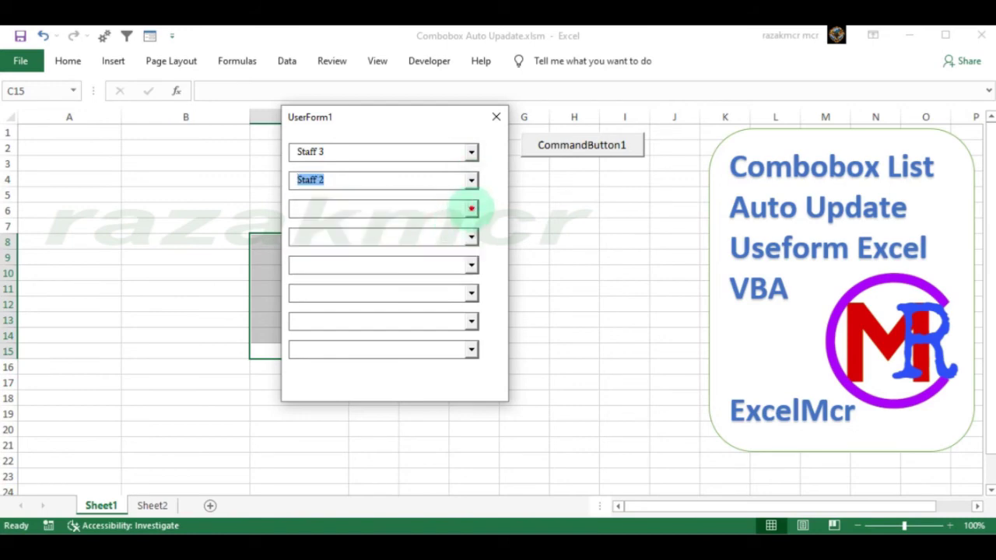
Inspect the staff lists of the third through eighth comboboxes without choosing anyone
left_click(471, 208)
left_click(471, 208)
left_click(471, 237)
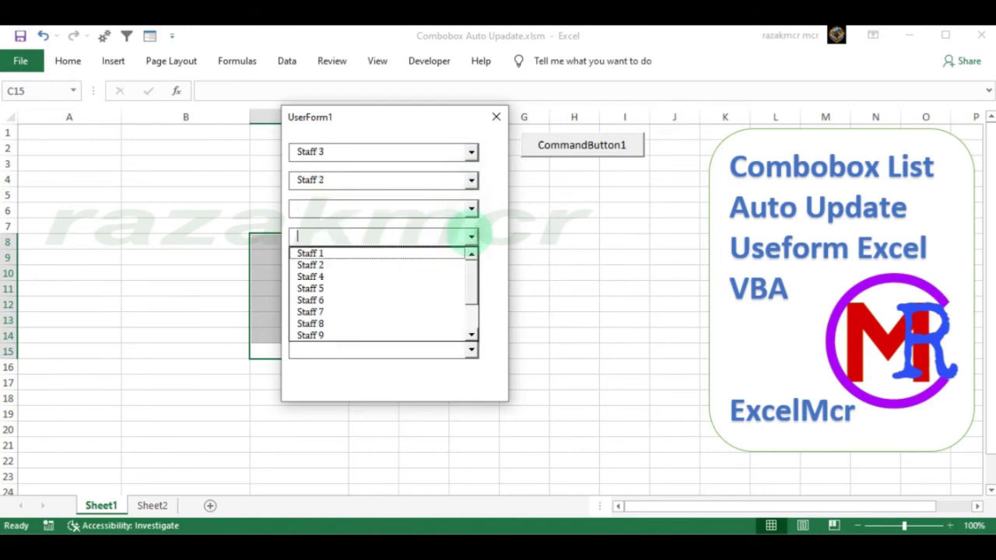
left_click(471, 236)
left_click(470, 265)
left_click(471, 265)
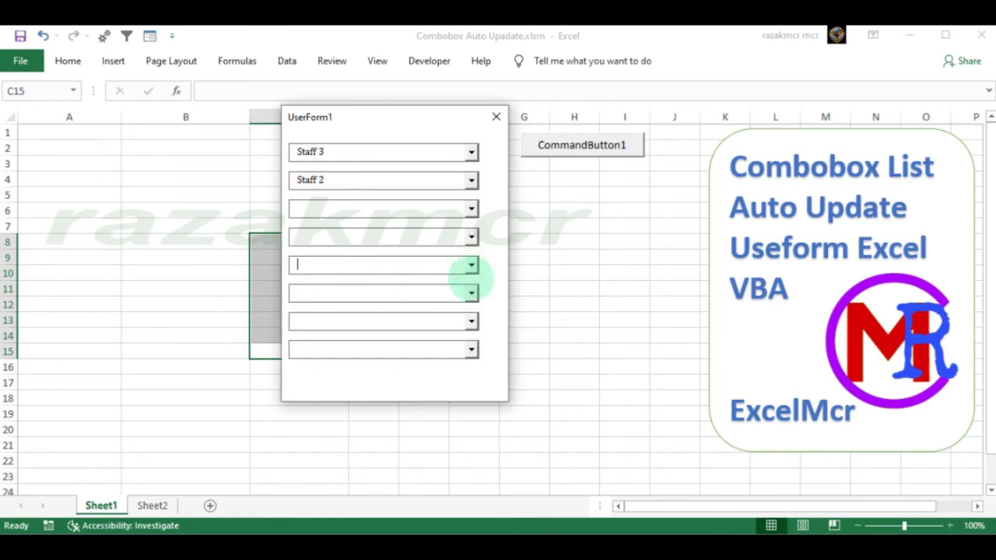
left_click(470, 295)
left_click(470, 294)
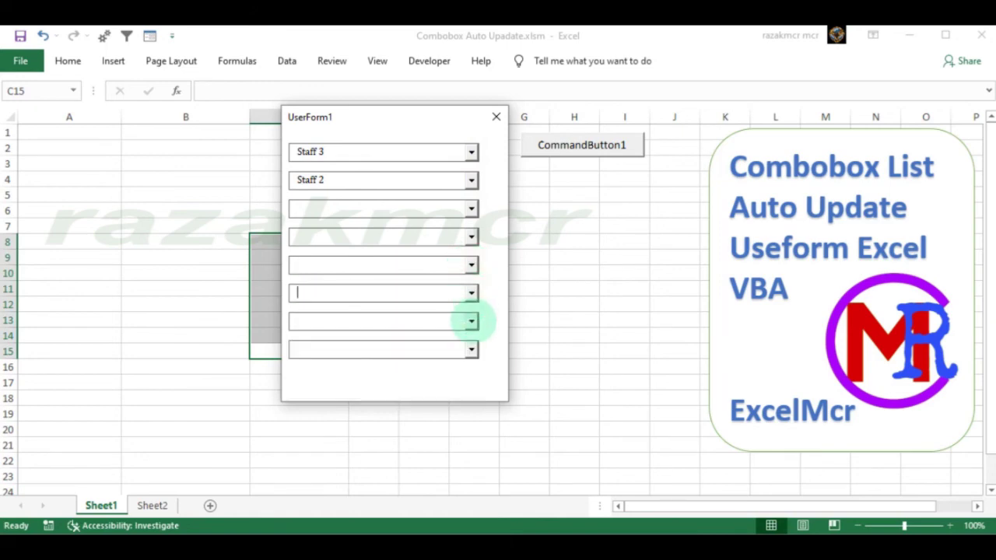
left_click(471, 321)
left_click(471, 321)
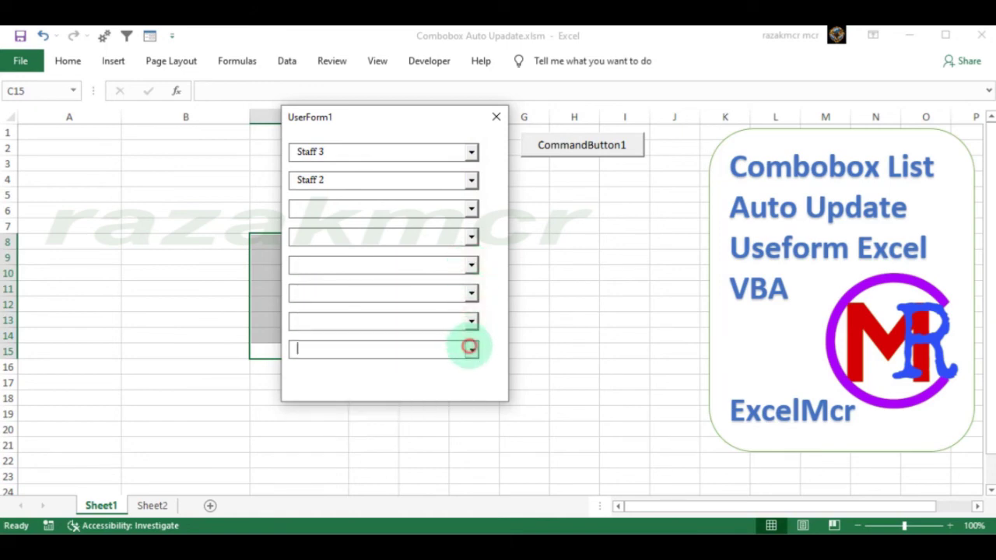
left_click(469, 347)
left_click(469, 348)
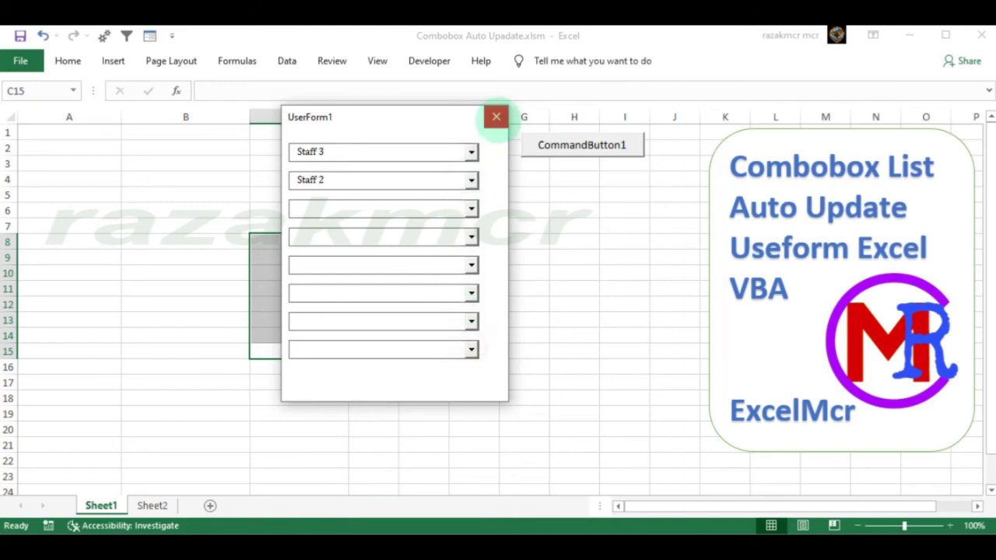
Switch the first combobox to Staff 8, then recheck the second, third, sixth and eighth lists
left_click(470, 151)
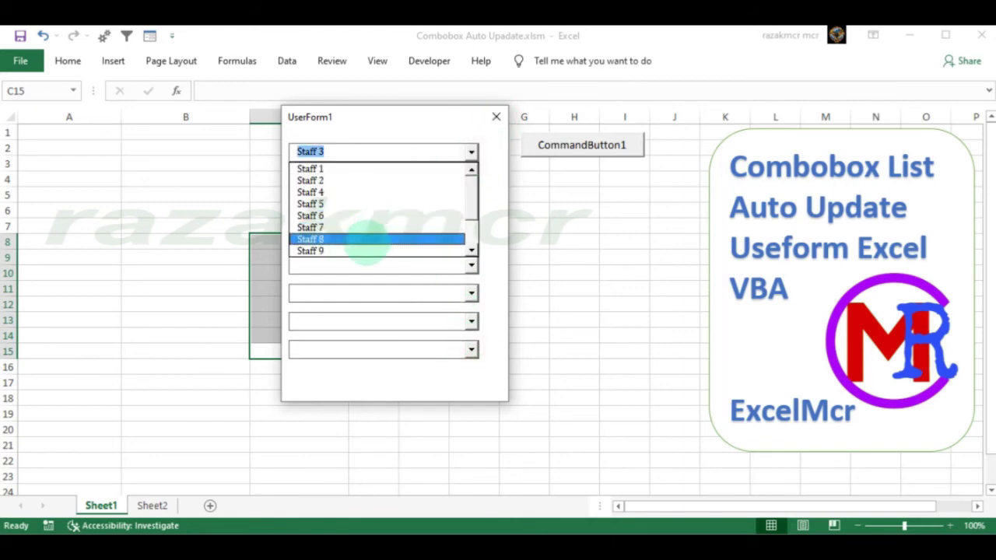
left_click(368, 240)
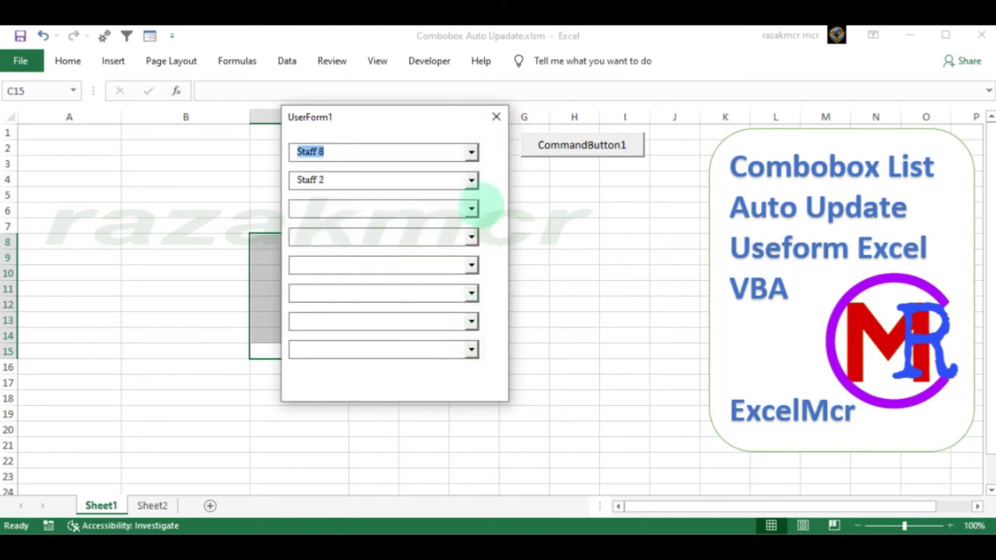
left_click(471, 180)
left_click(460, 196)
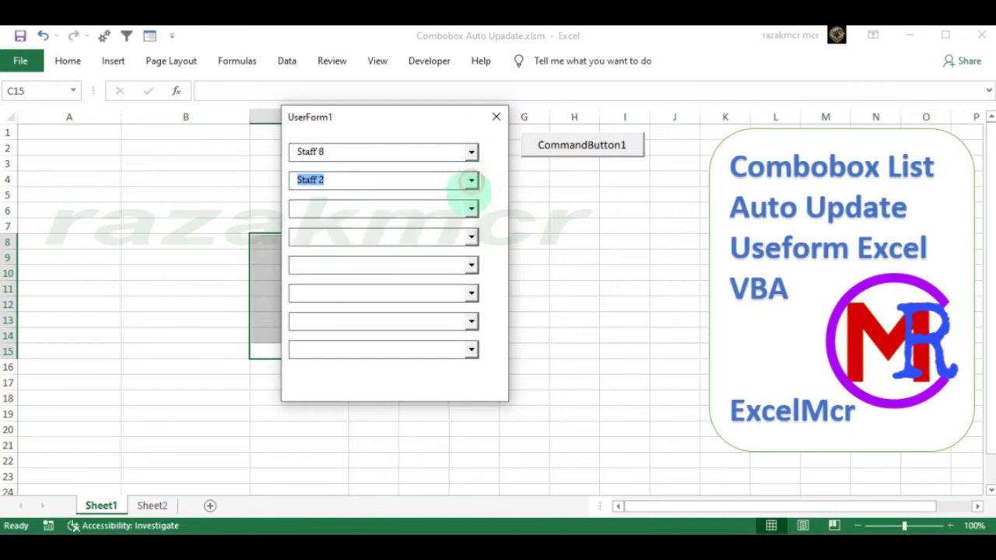
left_click(471, 210)
left_click(472, 208)
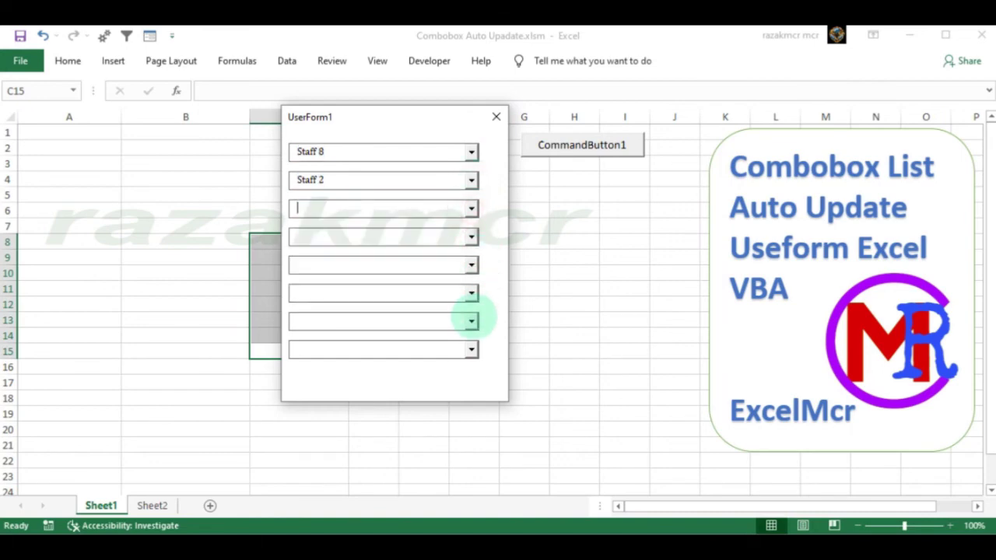
left_click(471, 322)
left_click(471, 322)
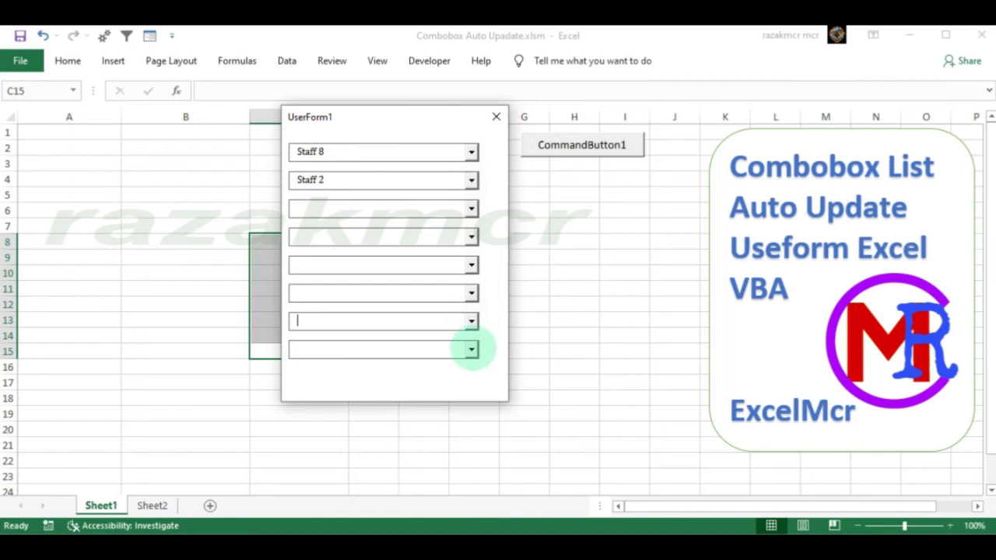
left_click(472, 349)
left_click(472, 350)
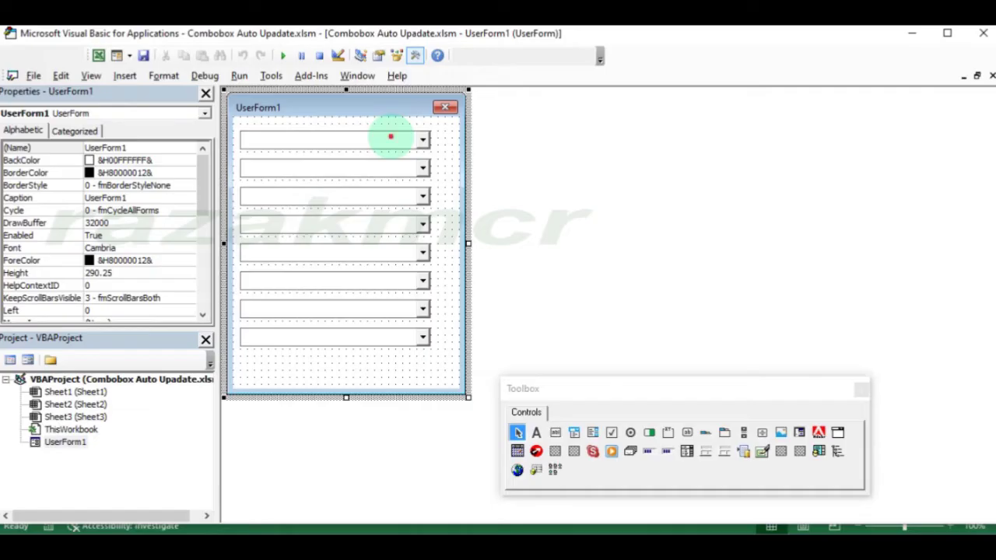
Copy the ComboBox1_Change name and give ComboBox2 a Change procedure calling ComboBox1_Change
double_click(389, 136)
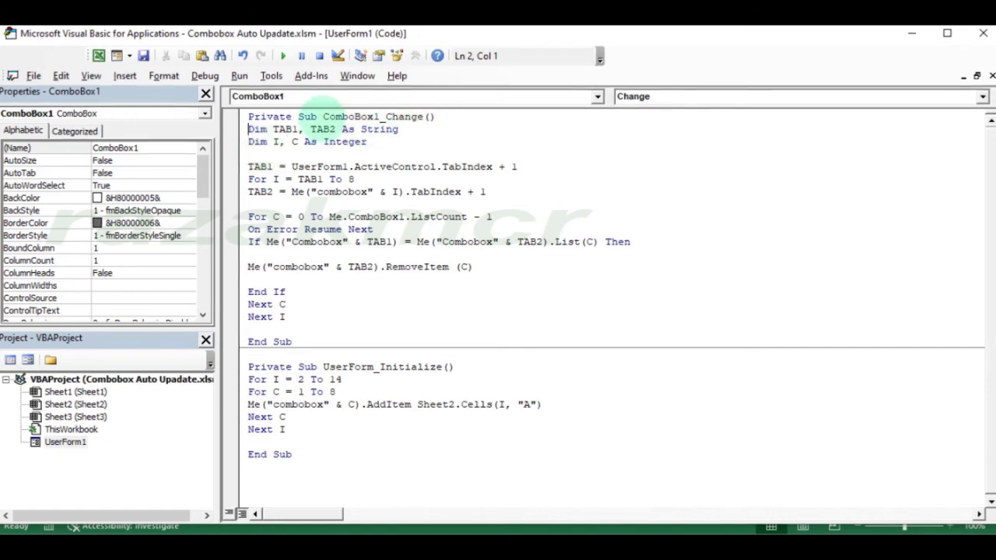
left_click_drag(323, 117, 434, 116)
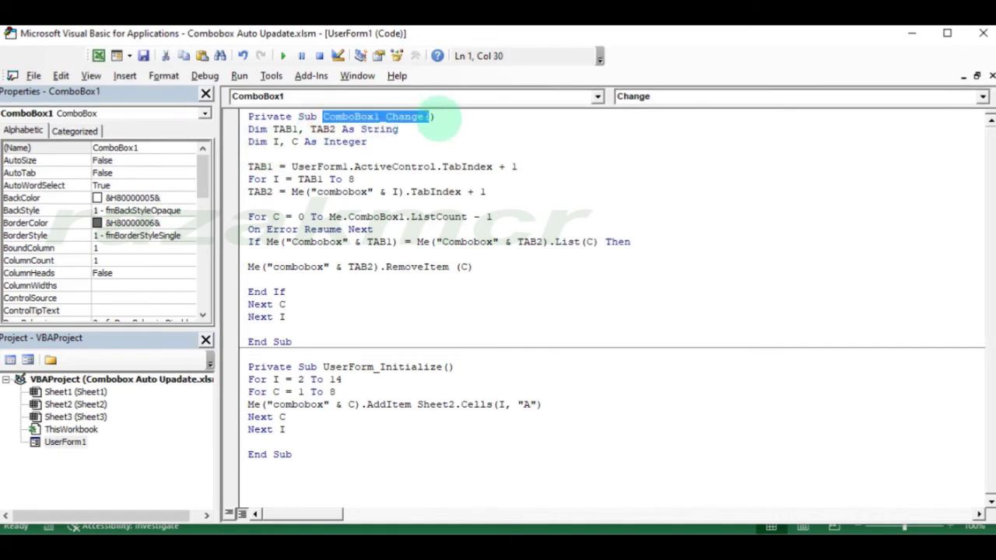
right_click(406, 117)
left_click(436, 142)
left_click(506, 140)
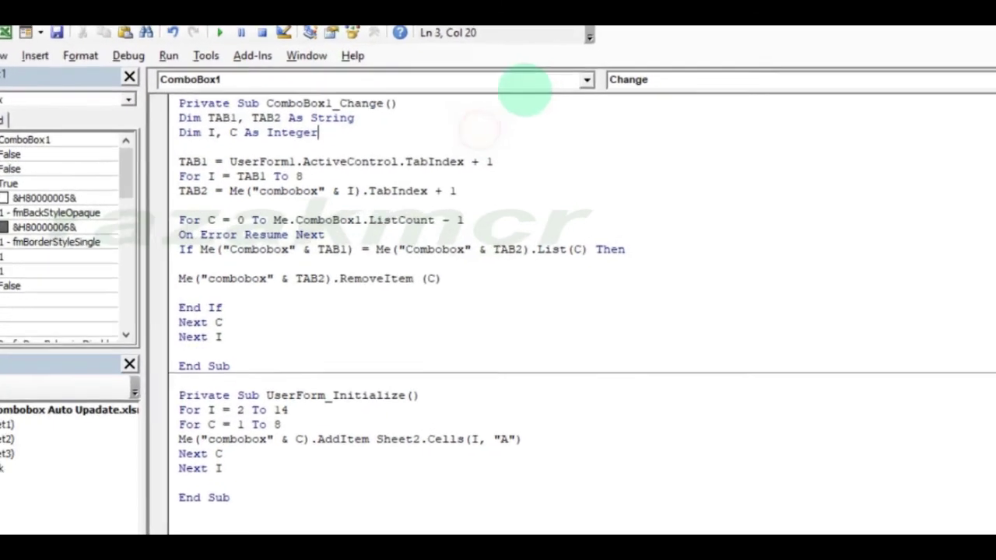
left_click(587, 80)
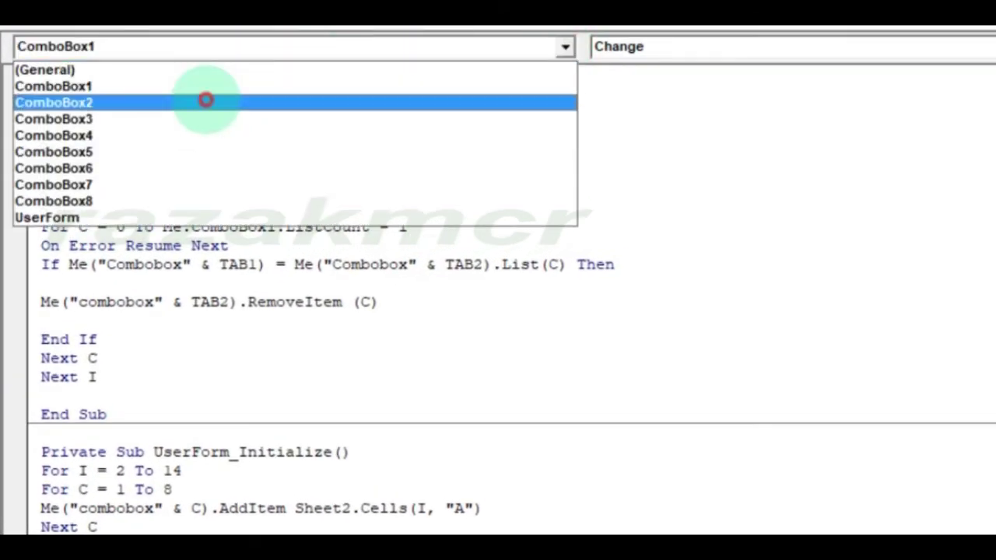
left_click(206, 102)
key("Return")
key("Return")
key("Return")
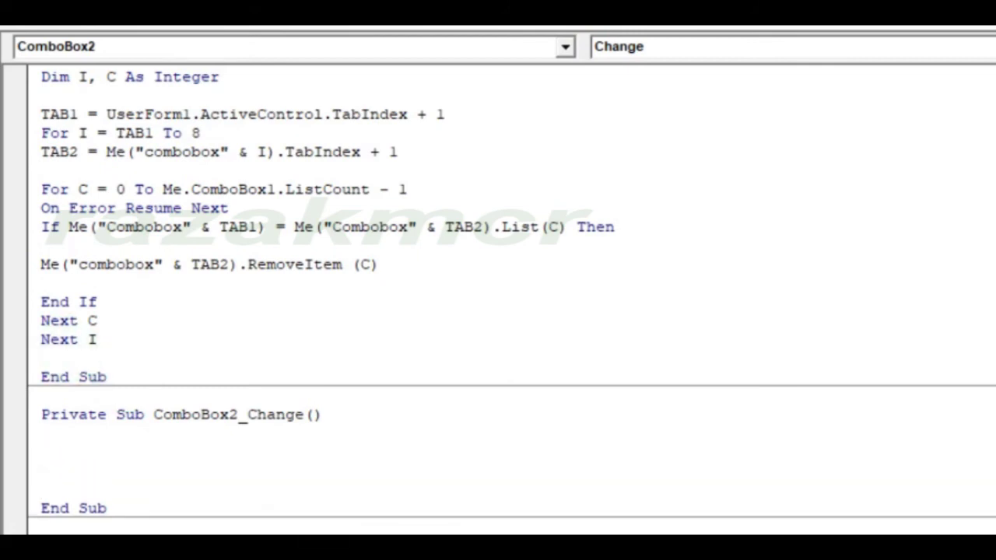
key("ctrl+v")
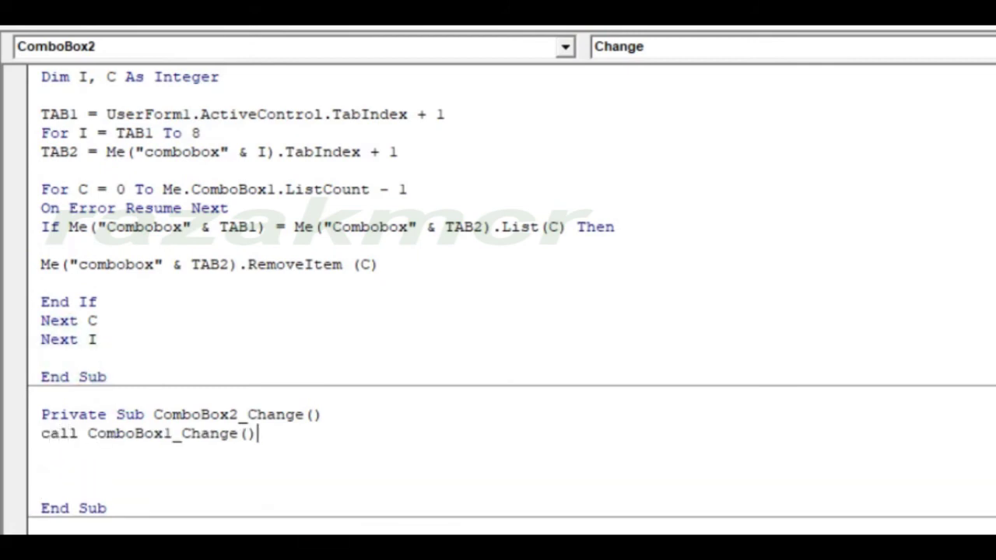
left_click(145, 496)
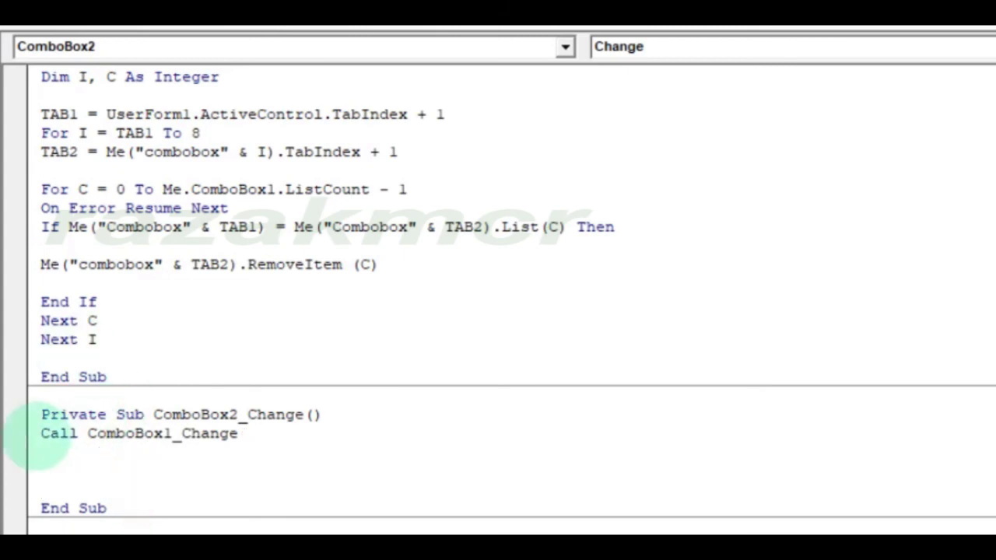
Paste the Call ComboBox1_Change line into new Change procedures for ComboBox3, ComboBox4 and ComboBox5
left_click(30, 435)
right_click(72, 432)
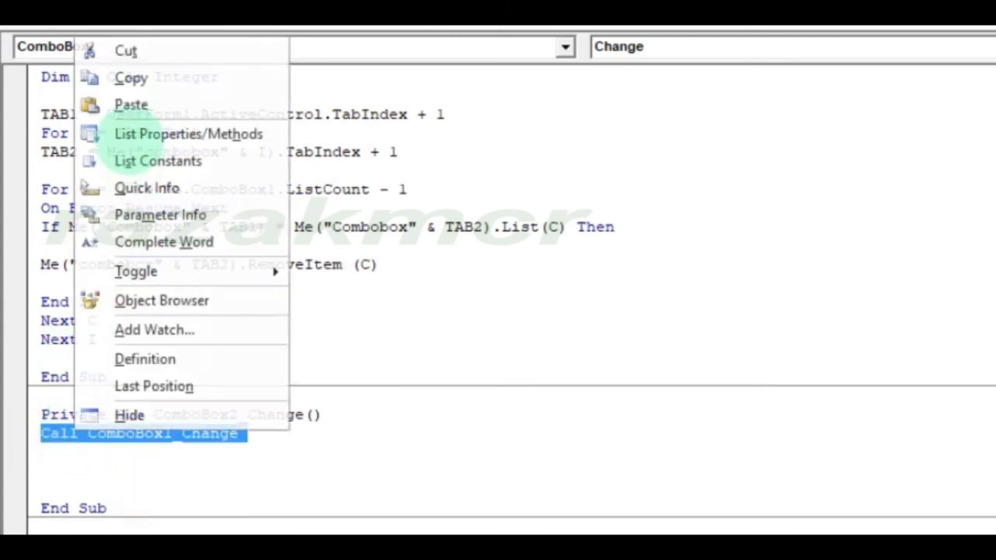
left_click(166, 78)
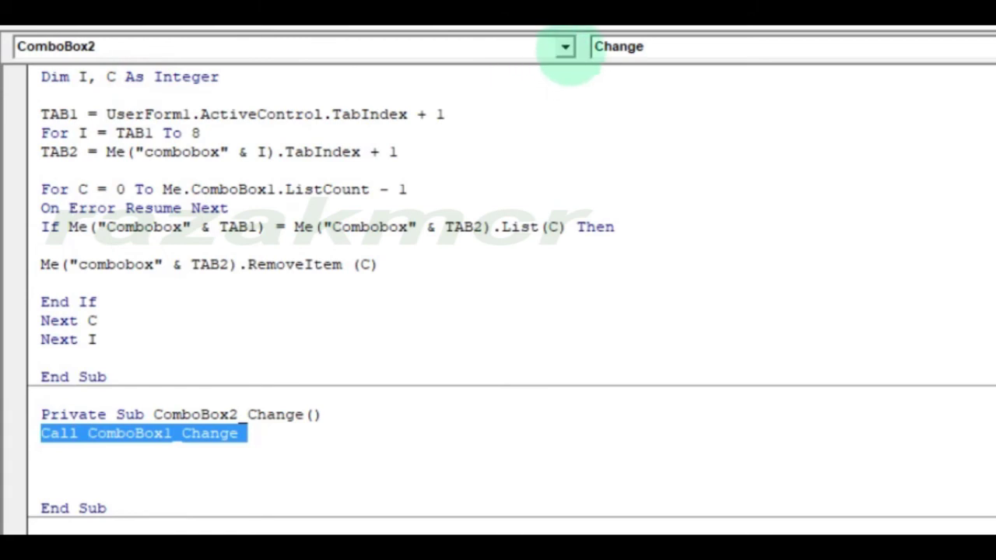
left_click(565, 46)
left_click(337, 121)
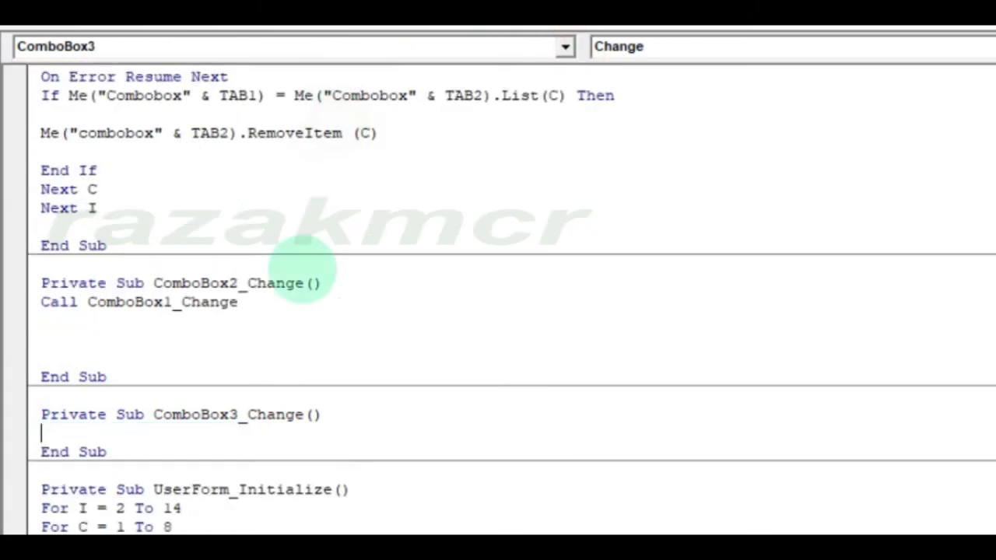
key("ctrl+v")
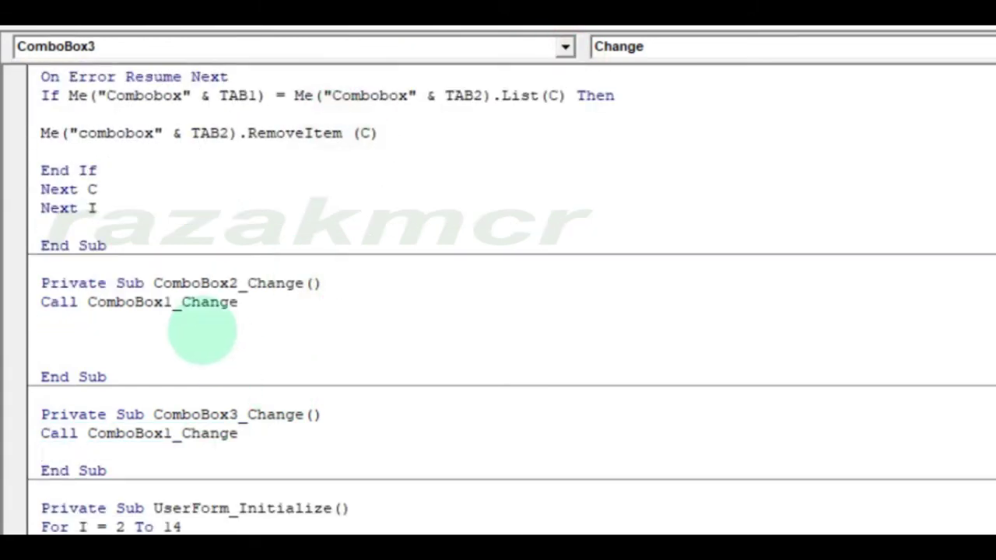
left_click(565, 47)
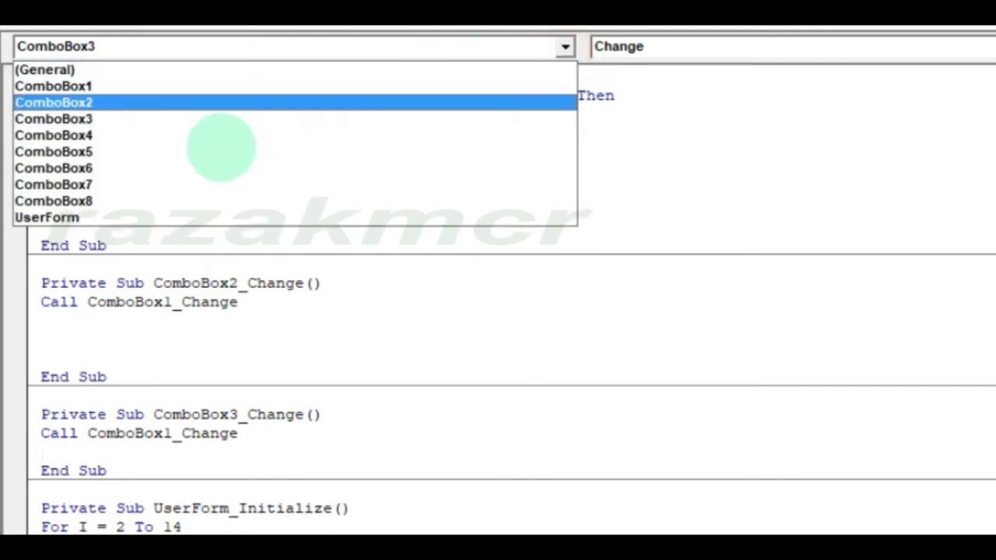
left_click(229, 137)
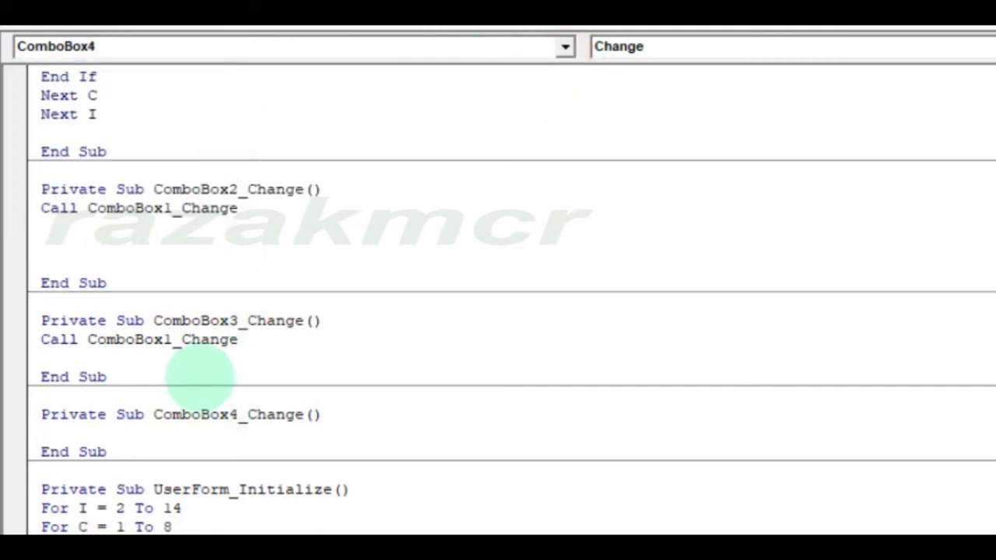
key("ctrl+v")
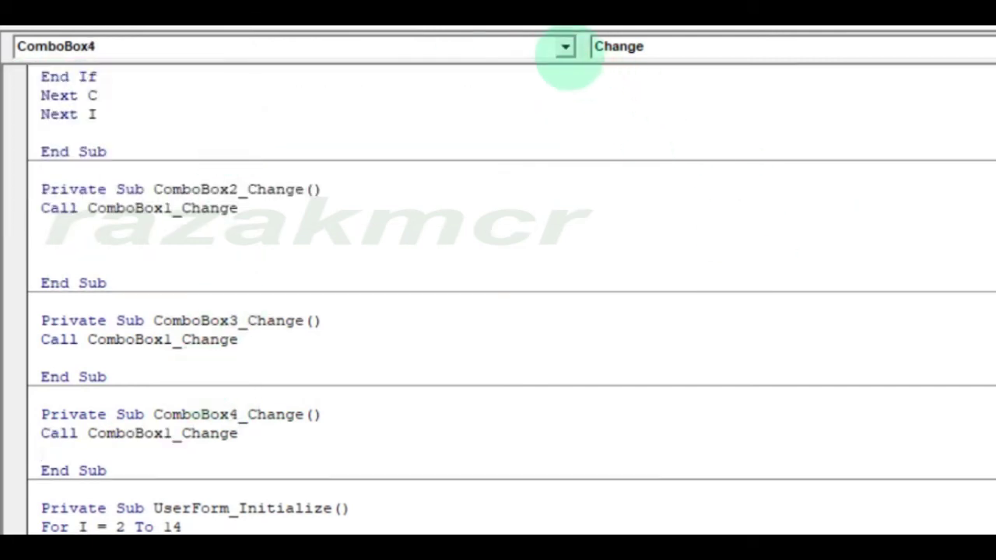
left_click(564, 46)
left_click(152, 151)
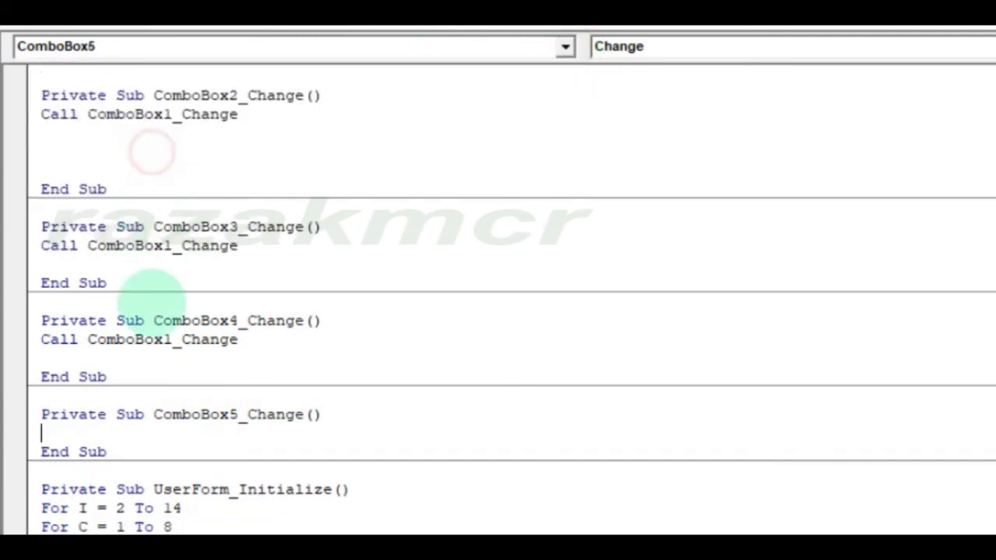
key("ctrl+v")
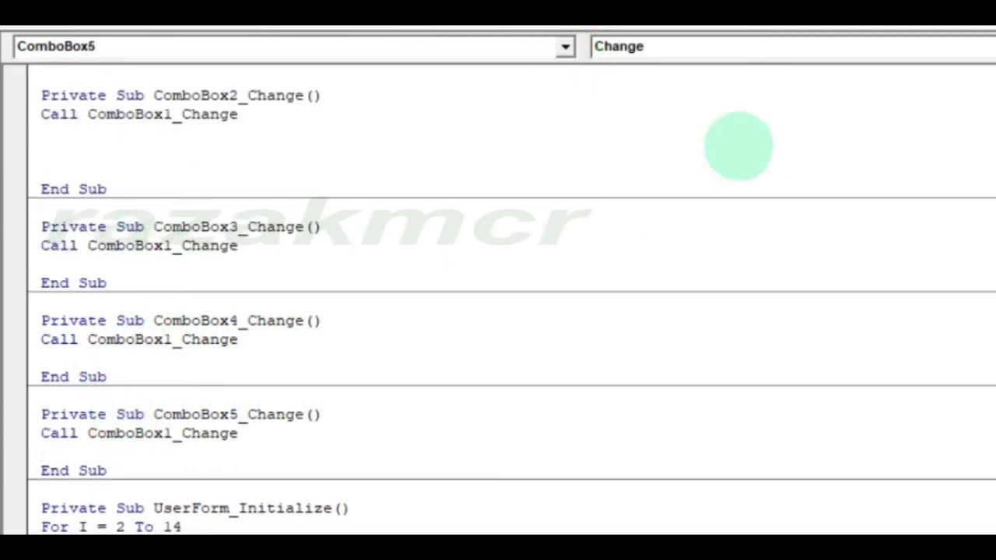
Add the same call to Change procedures for ComboBox6, ComboBox7 and ComboBox8, then run the form with F5
left_click(565, 47)
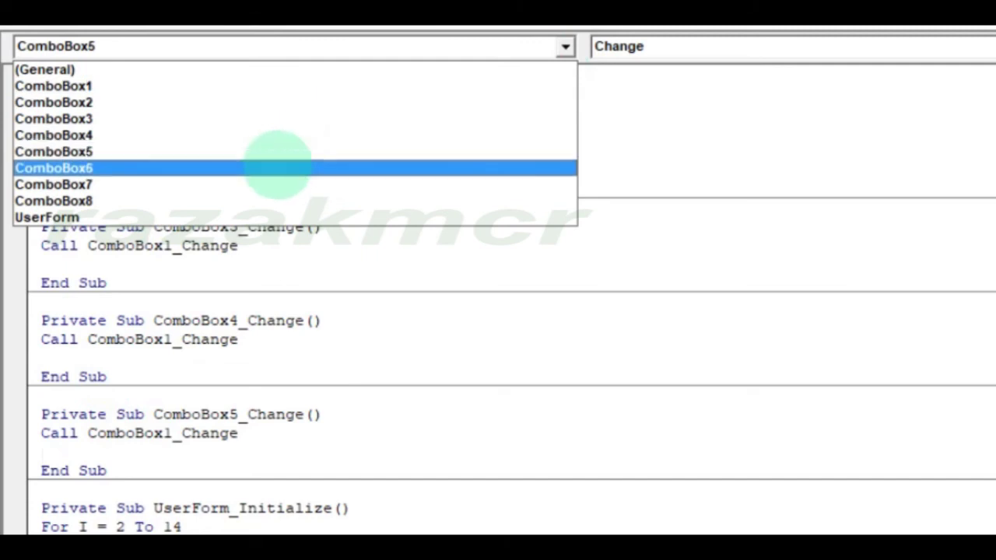
left_click(278, 166)
key("ctrl+v")
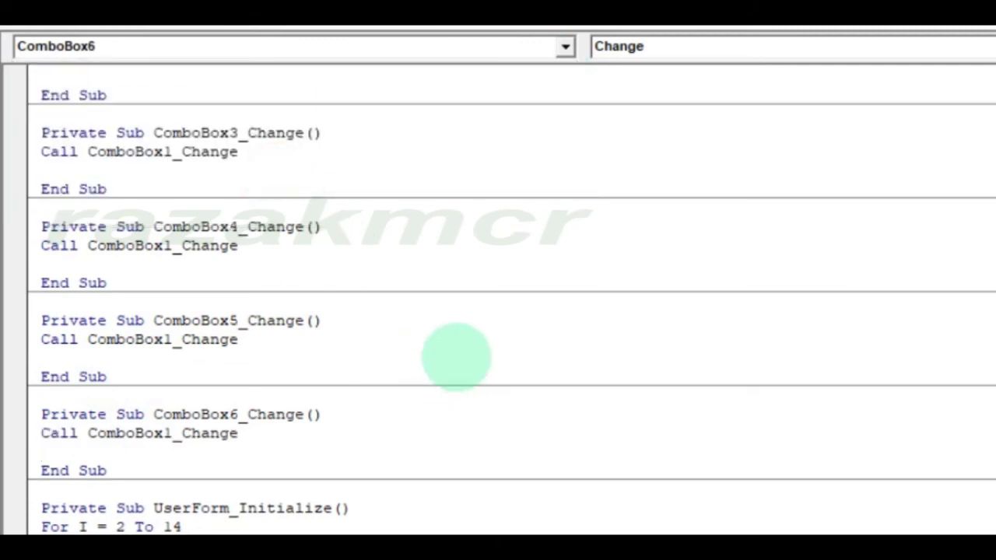
left_click(566, 47)
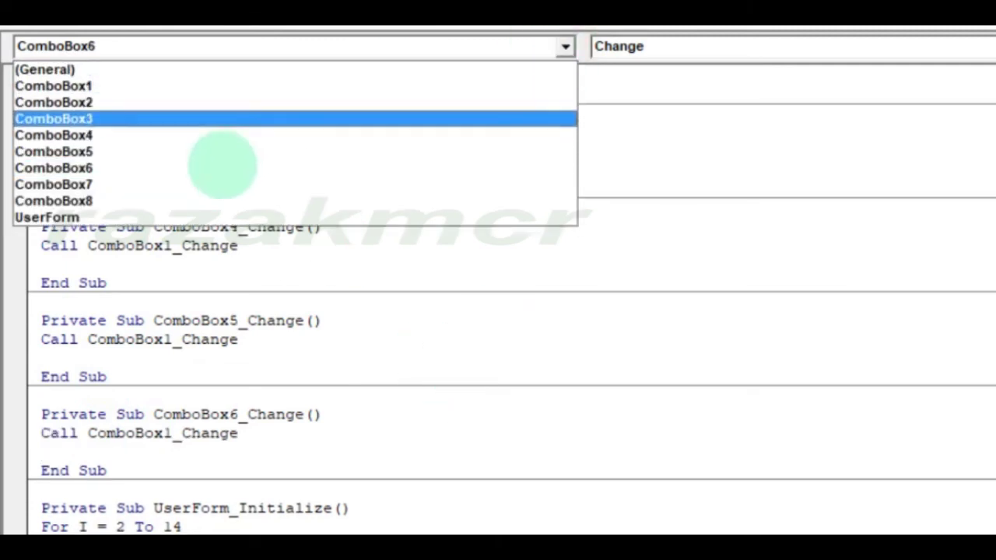
left_click(217, 183)
key("ctrl+v")
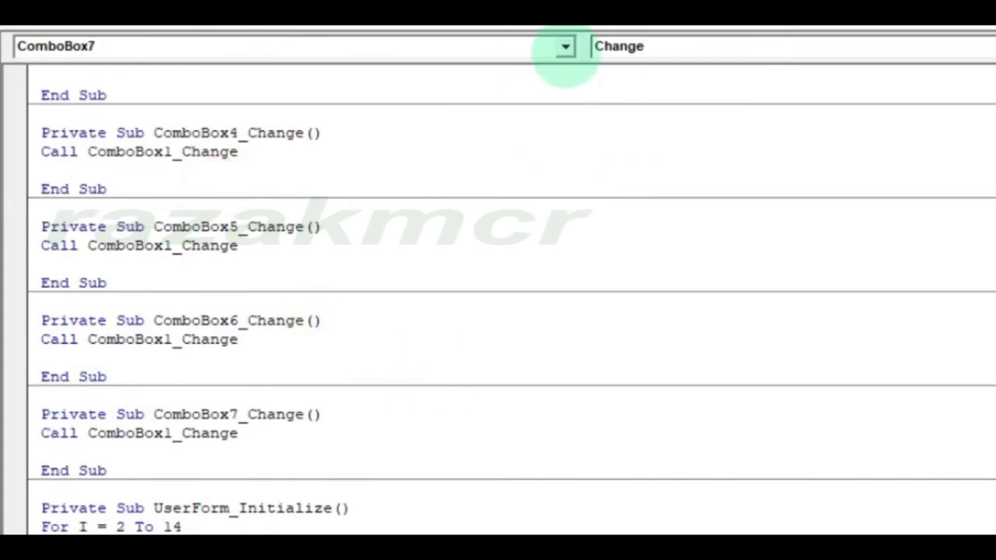
left_click(566, 47)
left_click(301, 200)
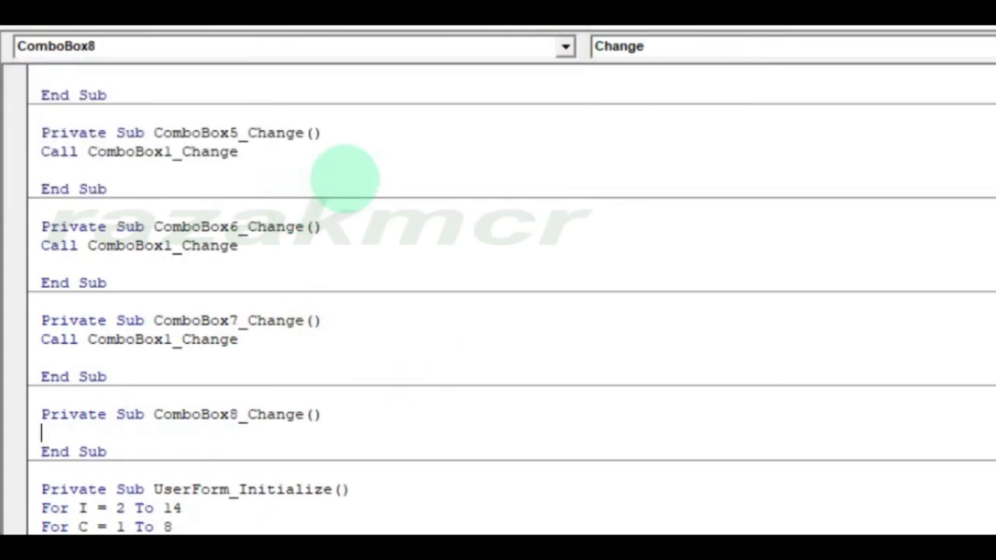
key("ctrl+v")
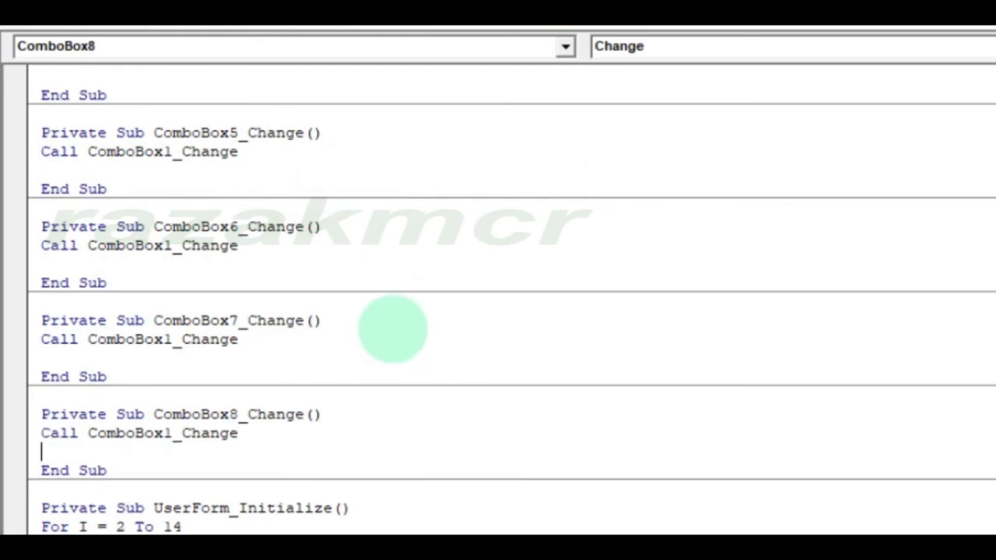
left_click(393, 331)
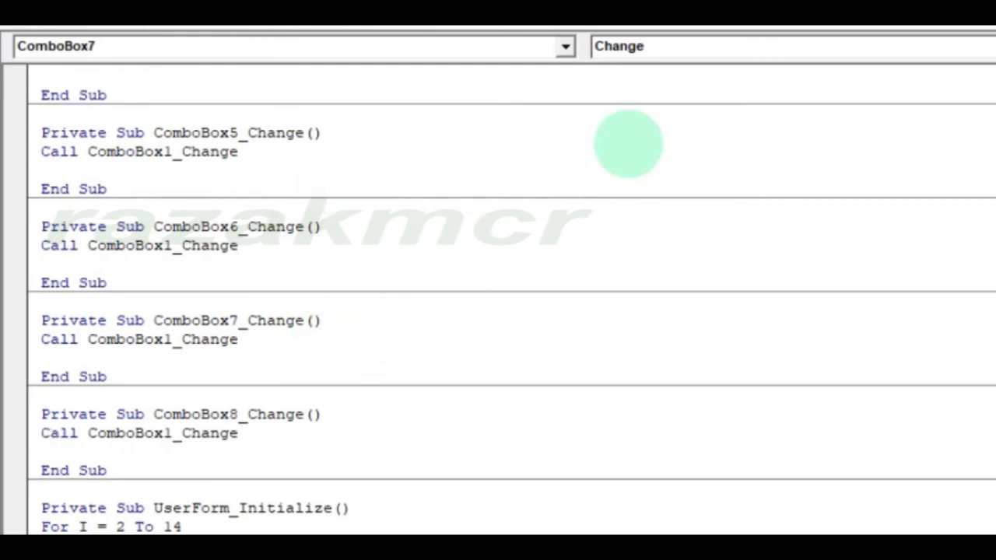
key("F5")
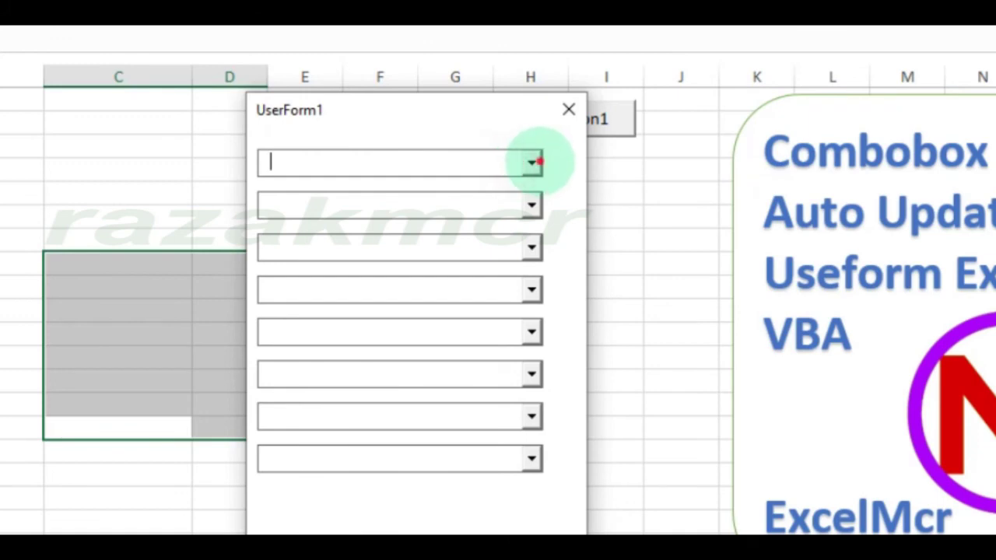
Choose Staff 2 in the first combobox and check that it is missing from the other lists
left_click(517, 164)
left_click(384, 200)
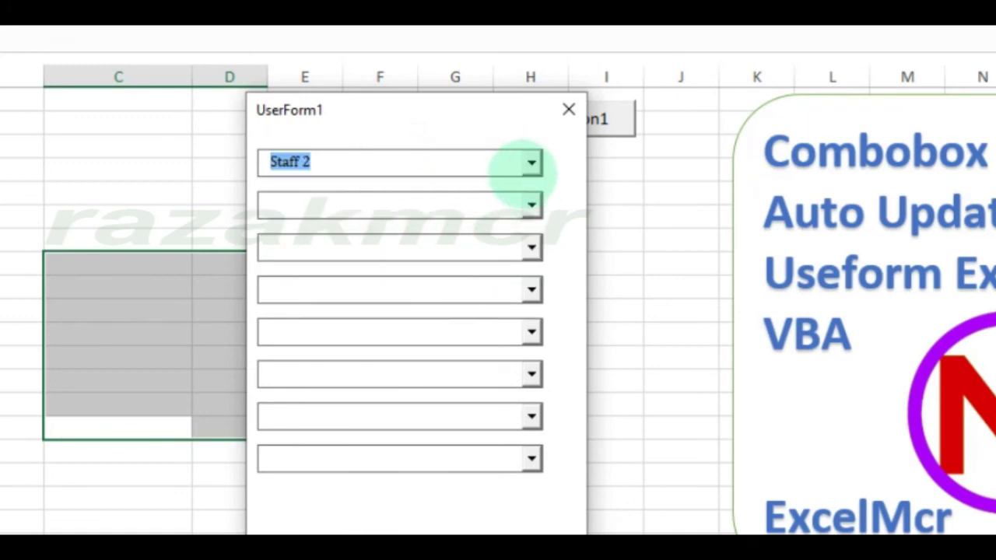
left_click(396, 165)
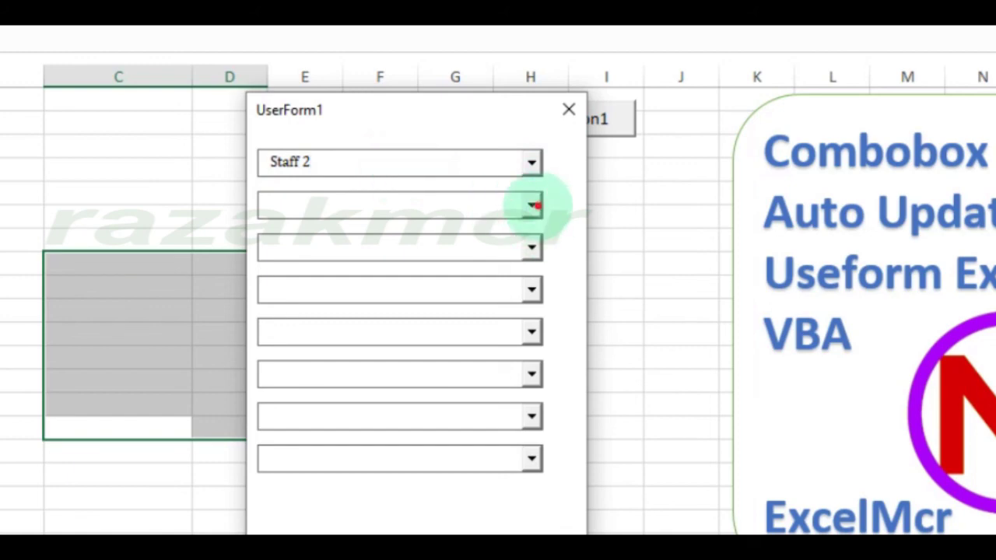
left_click(531, 204)
left_click(532, 204)
left_click(532, 248)
left_click(531, 247)
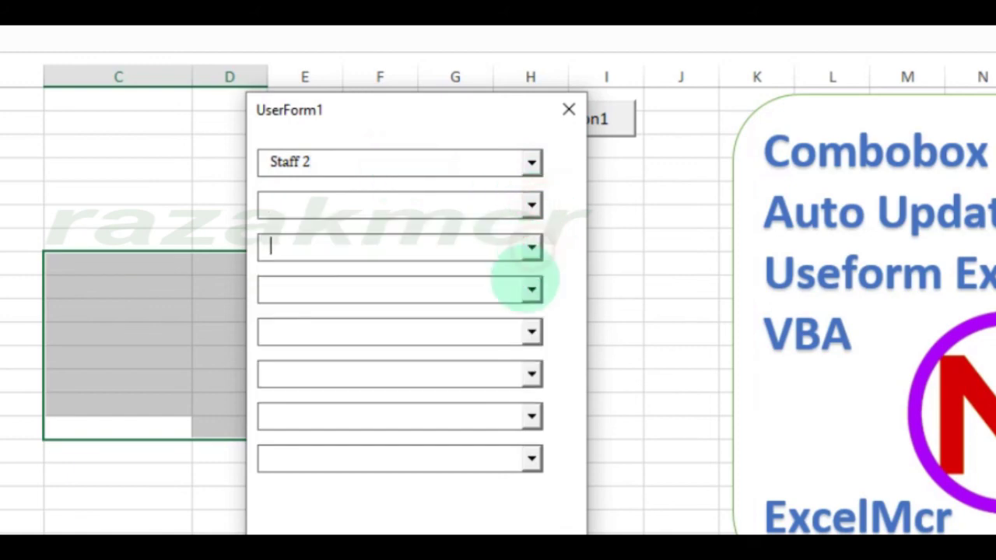
left_click(527, 287)
left_click(527, 286)
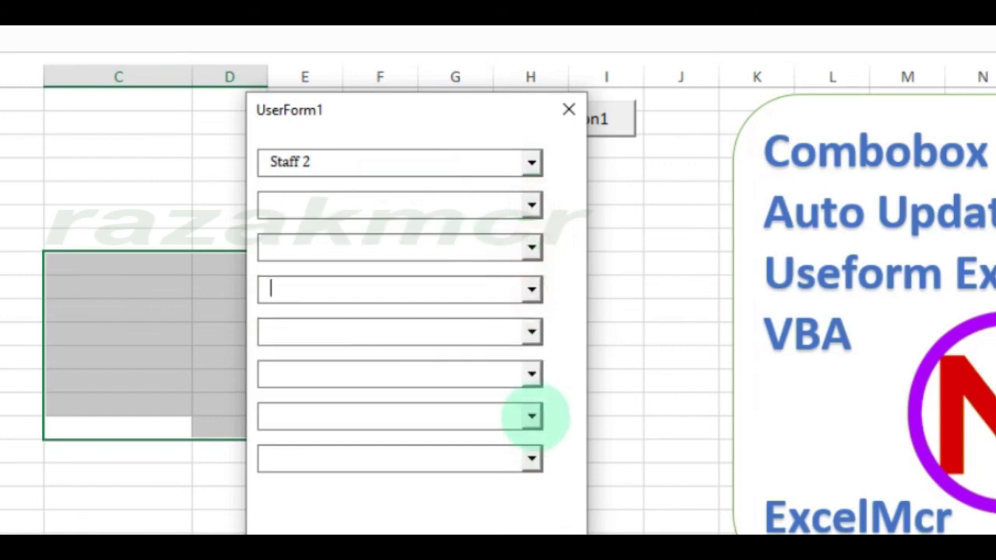
left_click(532, 415)
left_click(532, 416)
left_click(532, 458)
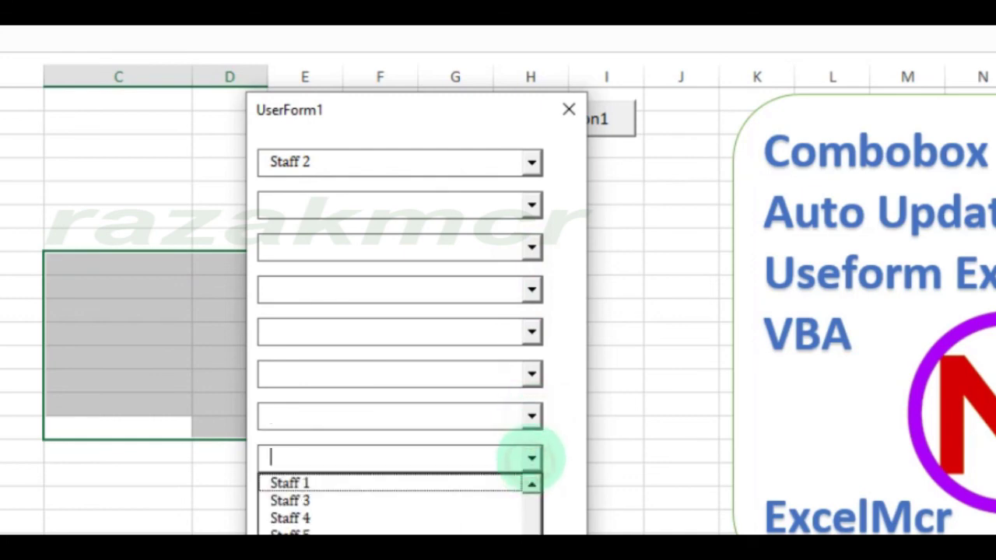
Choose Staff 5 in the second combobox and check the third through eighth lists
left_click(532, 205)
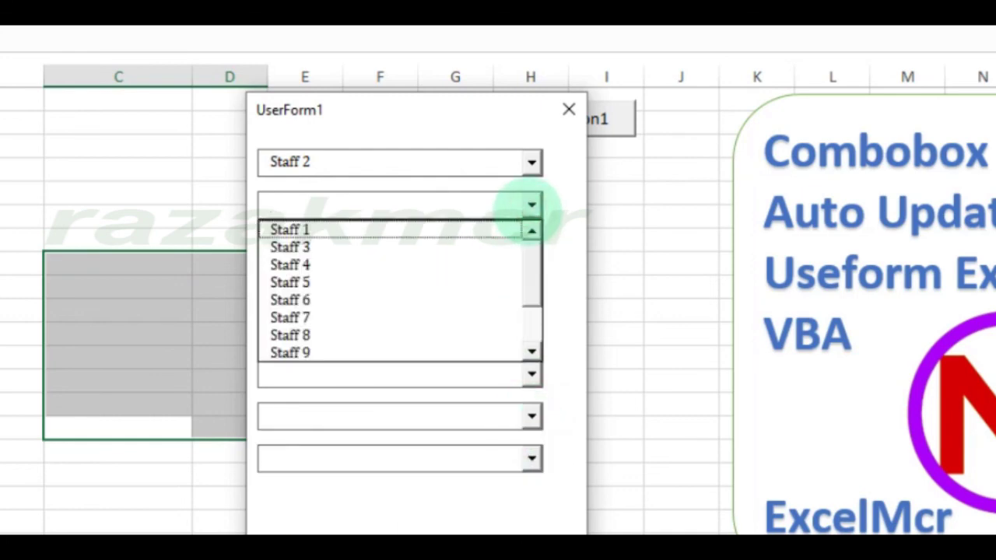
left_click(326, 281)
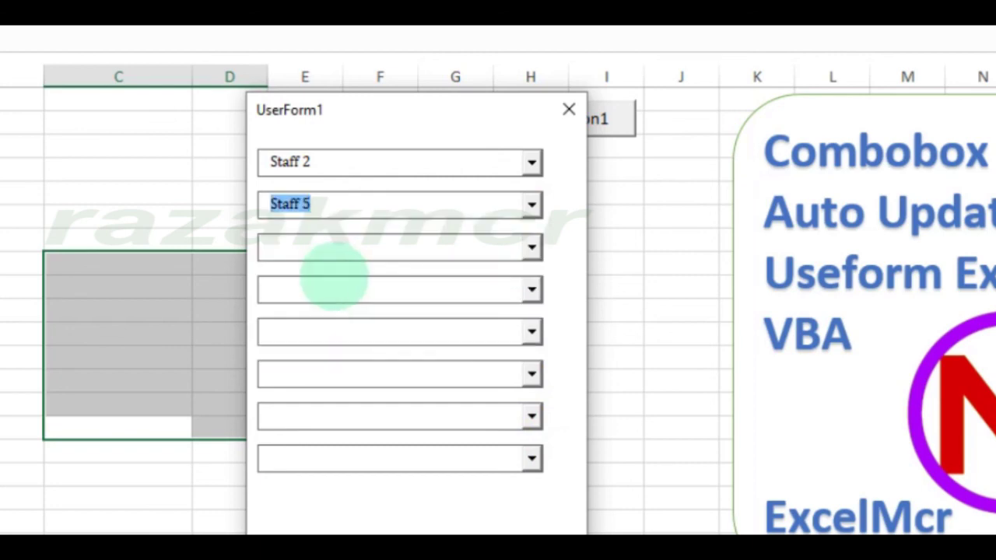
left_click(528, 246)
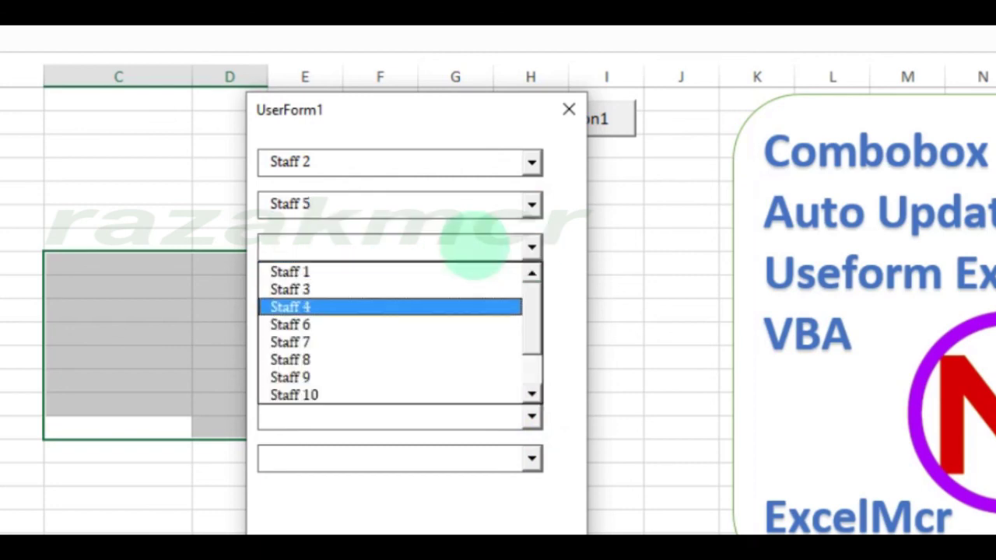
left_click(473, 244)
left_click(531, 288)
left_click(532, 288)
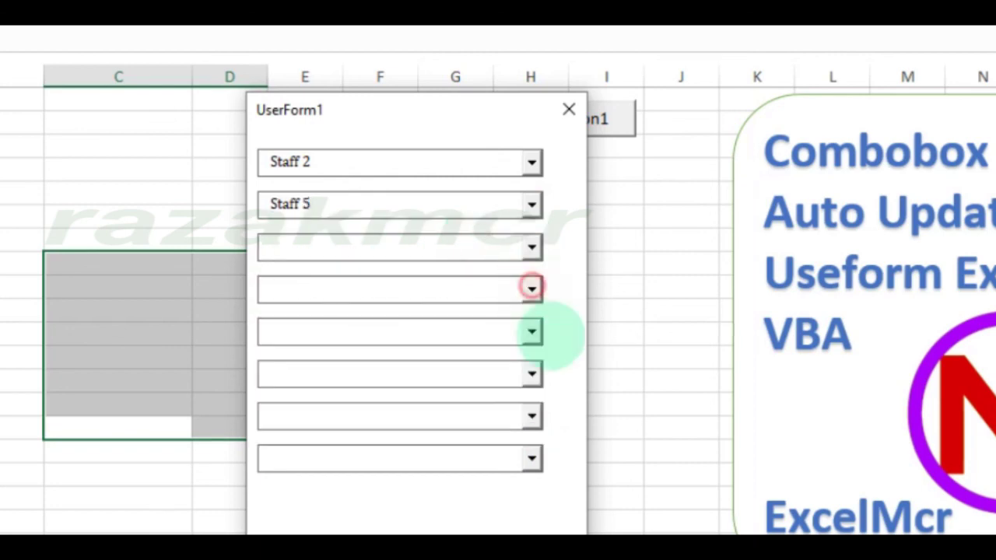
left_click(532, 332)
left_click(532, 331)
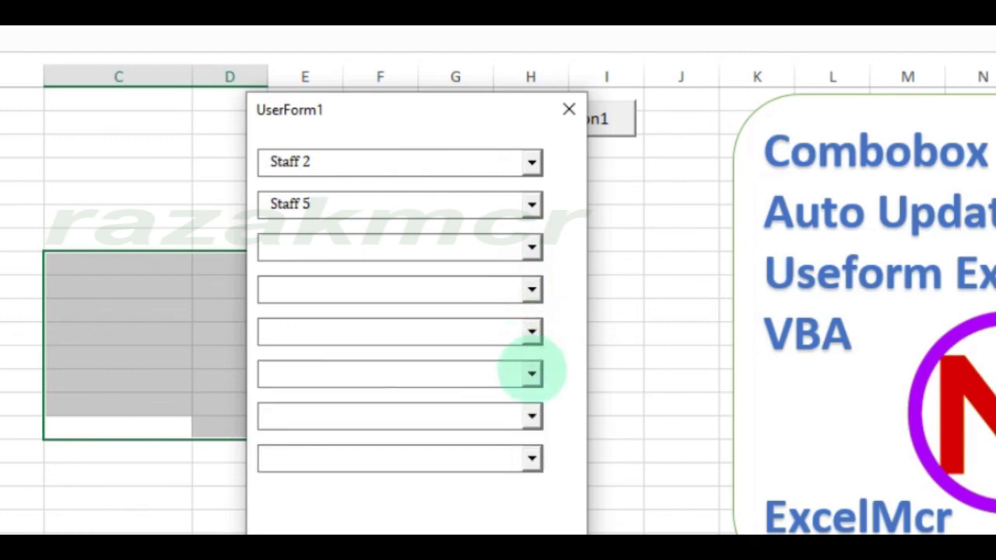
left_click(532, 373)
left_click(531, 373)
left_click(532, 415)
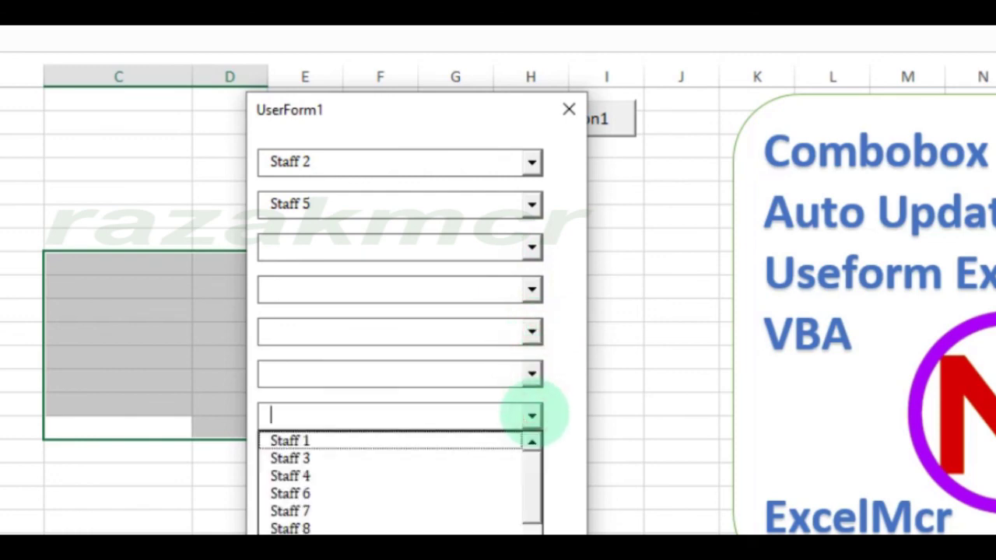
left_click(532, 415)
left_click(532, 458)
left_click(532, 458)
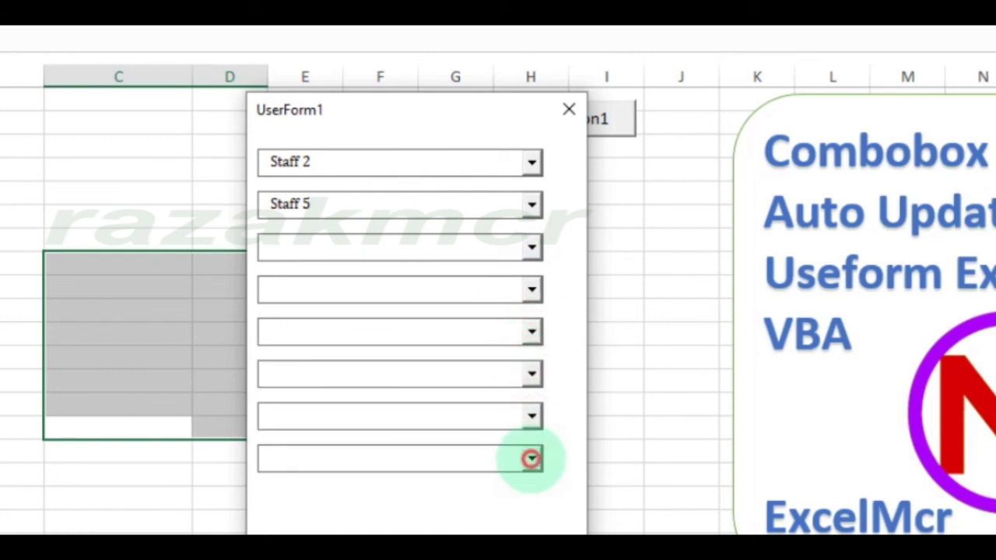
Choose Staff 8 in the fourth combobox and check the fifth combobox's list
left_click(531, 291)
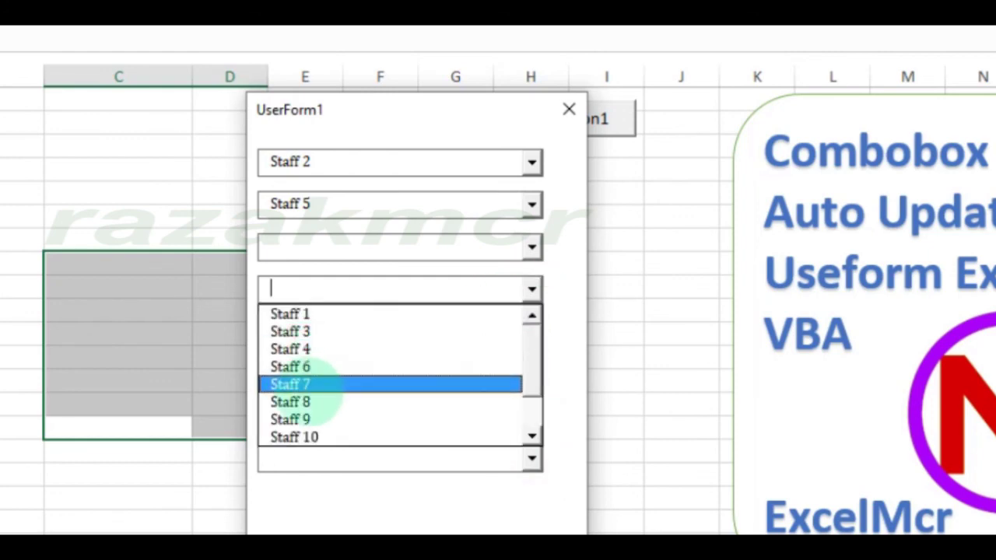
left_click(308, 401)
left_click(532, 332)
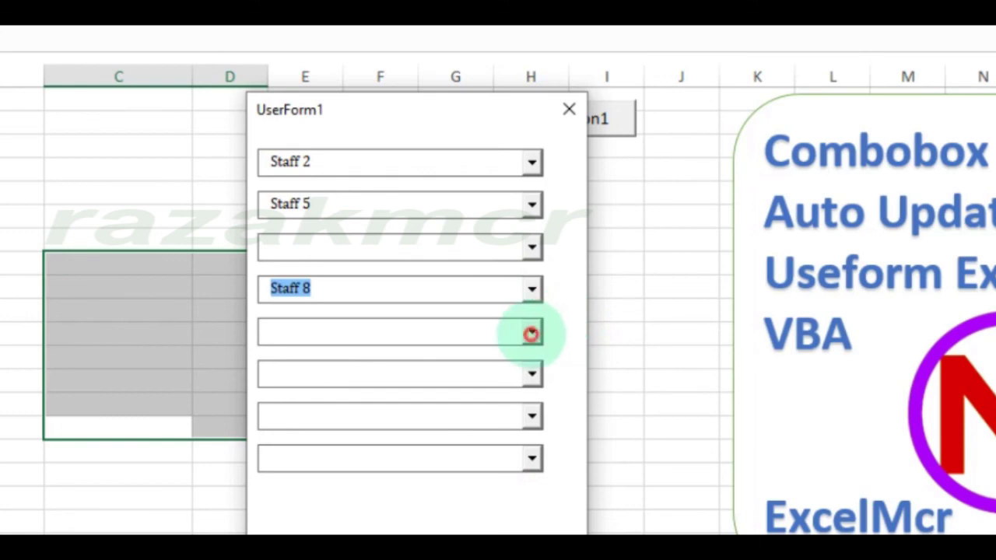
left_click(532, 332)
left_click(532, 373)
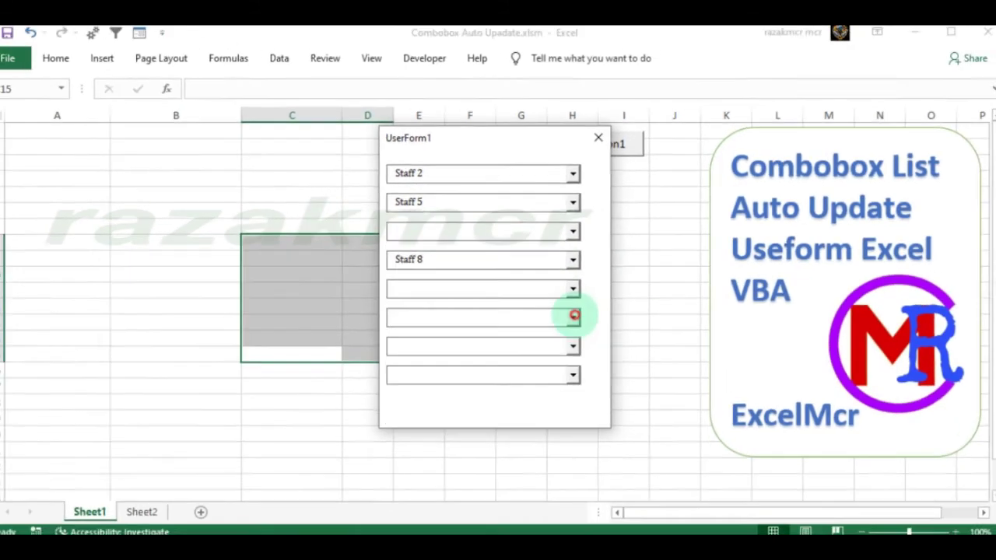
Choose Staff 1 in the seventh combobox and confirm it no longer appears in the eighth list
left_click(574, 342)
left_click(574, 342)
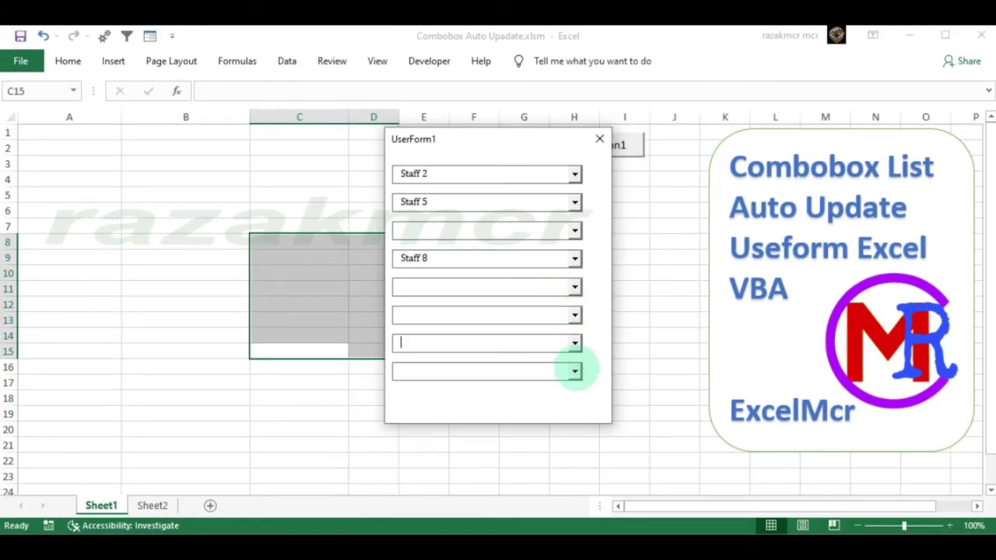
left_click(574, 371)
left_click(575, 371)
left_click(575, 342)
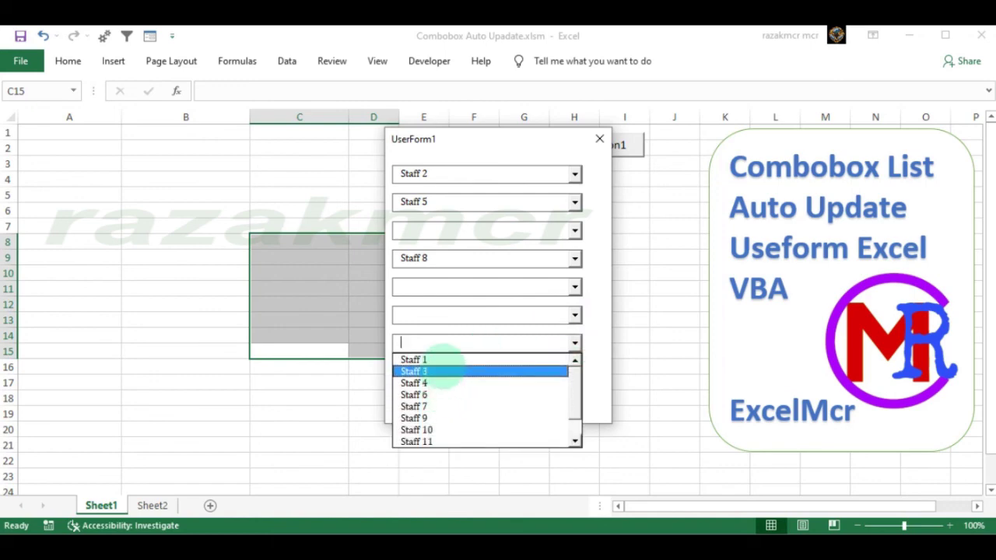
left_click(444, 360)
left_click(574, 371)
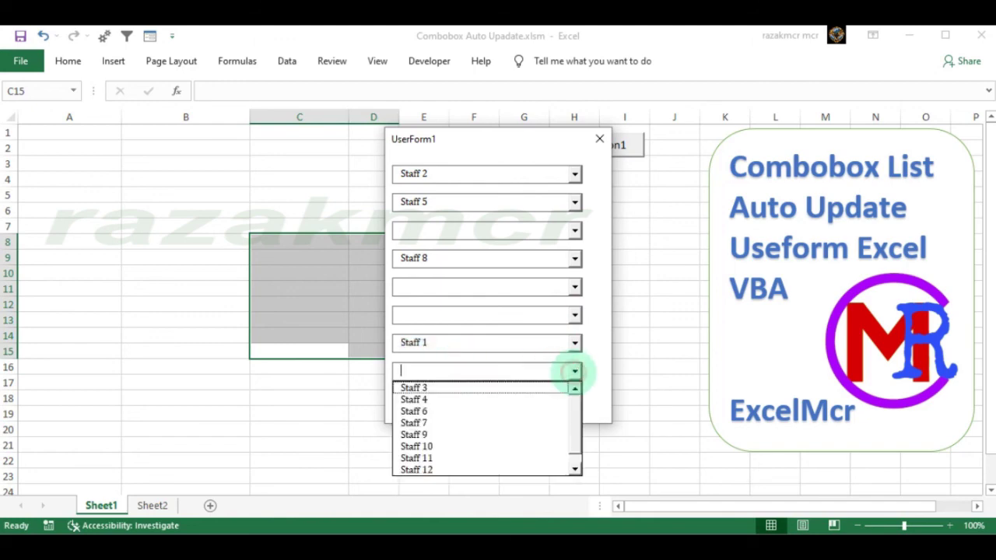
left_click(577, 440)
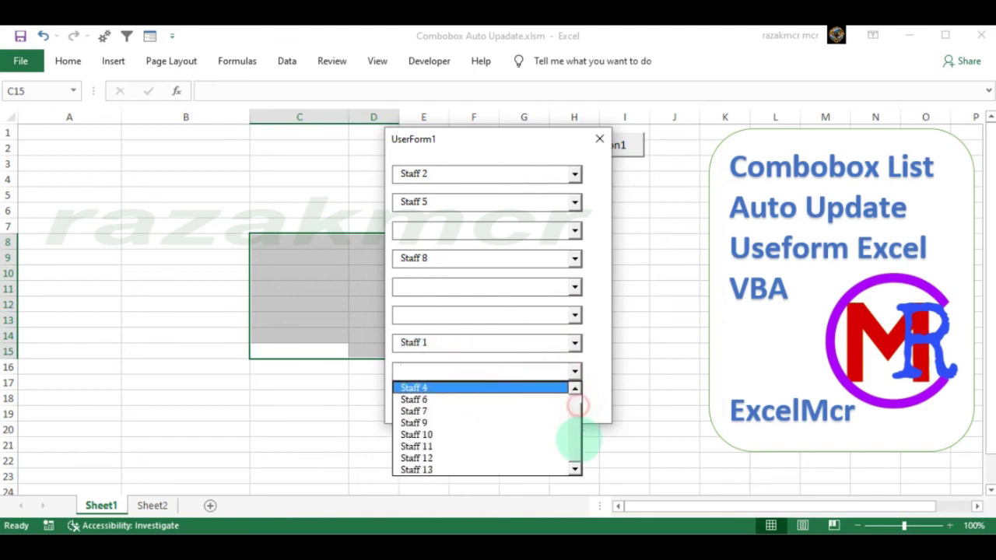
left_click(575, 388)
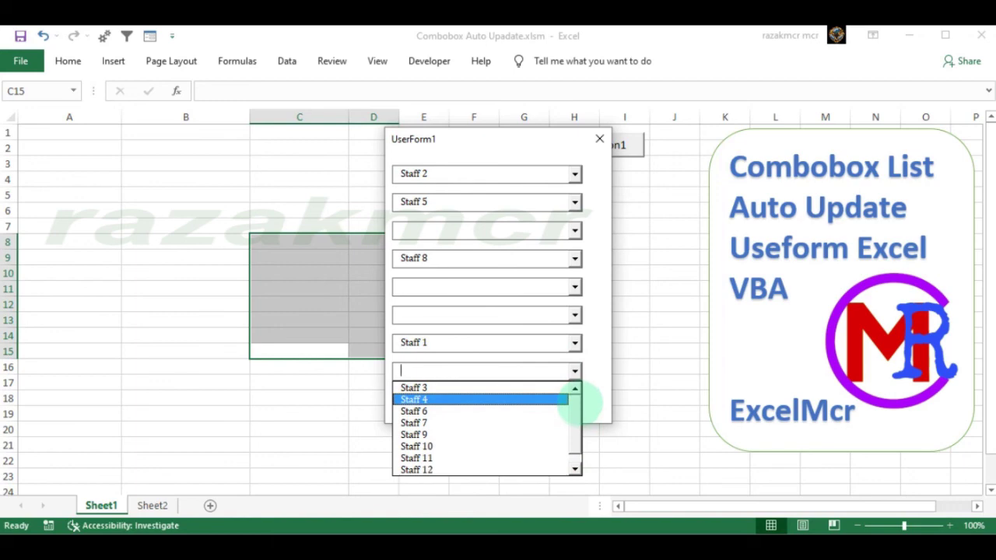
mouse_move(581, 404)
left_mouse_down()
mouse_move(583, 423)
mouse_move(580, 397)
left_mouse_up()
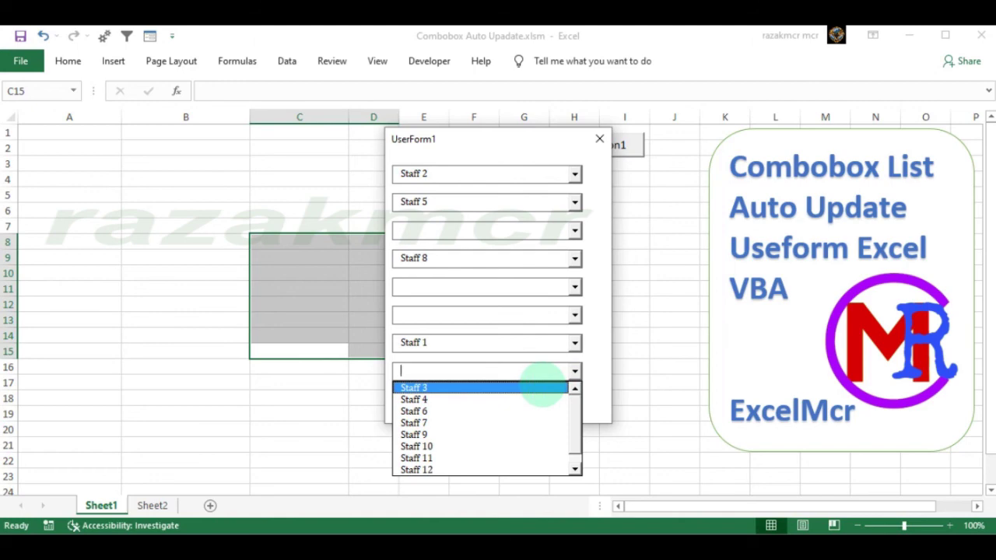
left_click(540, 354)
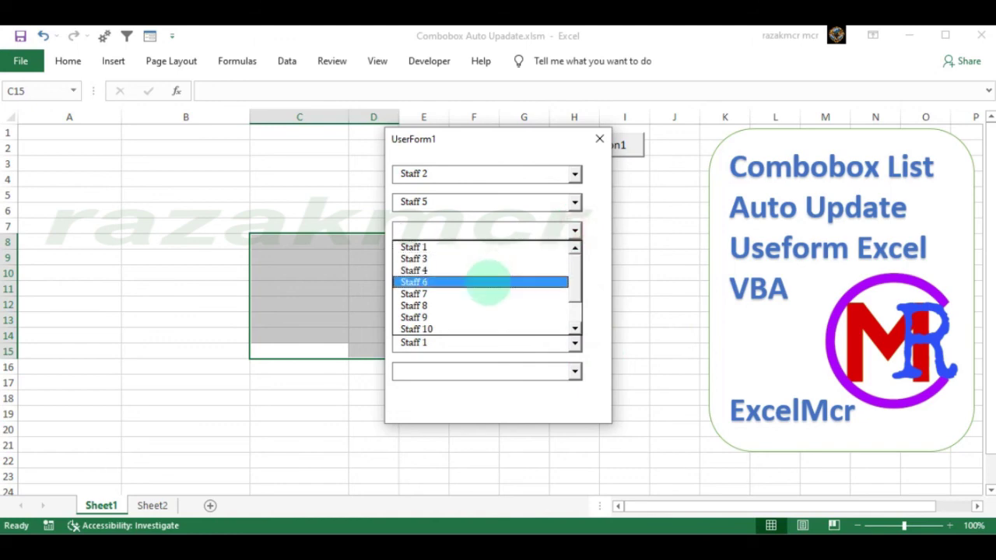
Choose Staff 6 in the third combobox and Staff 9 in the fifth
left_click(488, 282)
left_click(574, 289)
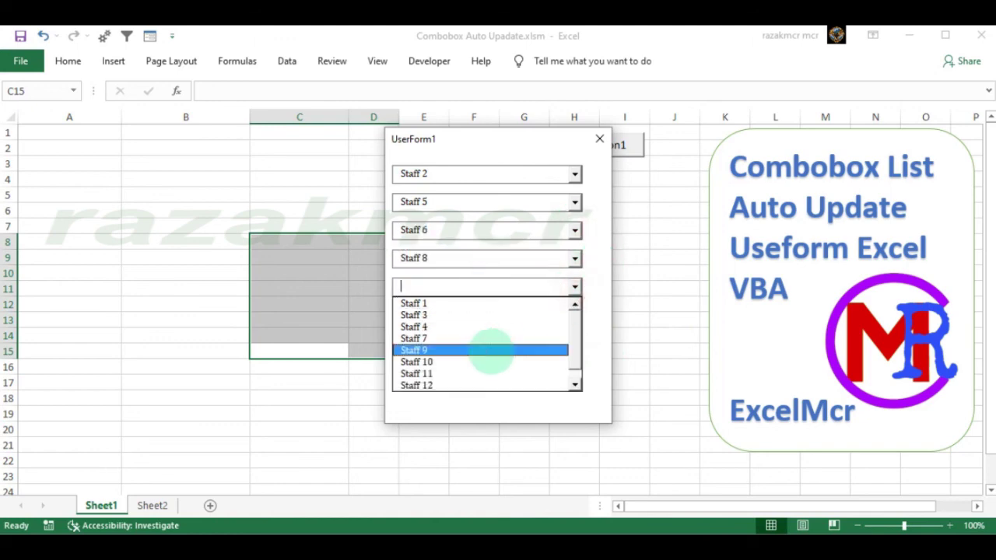
left_click(491, 349)
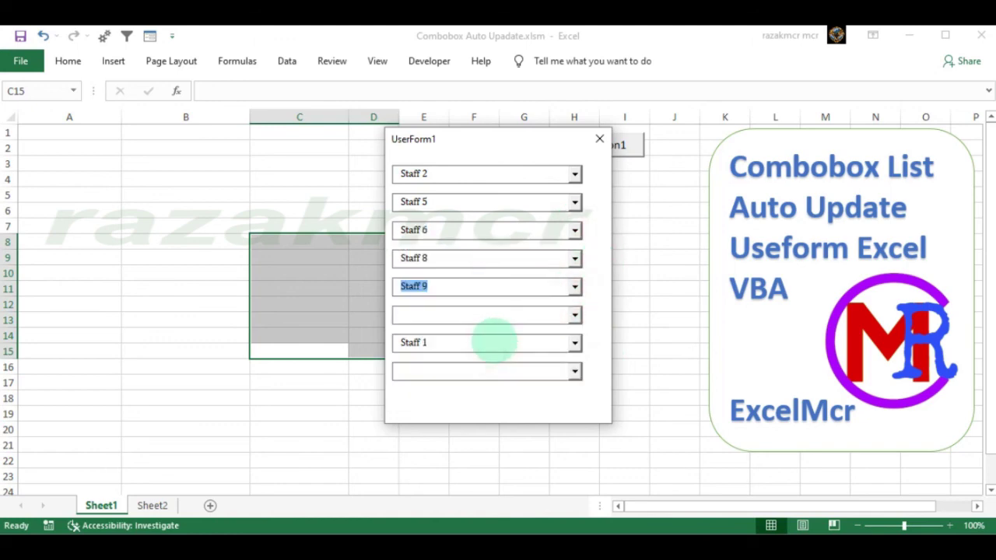
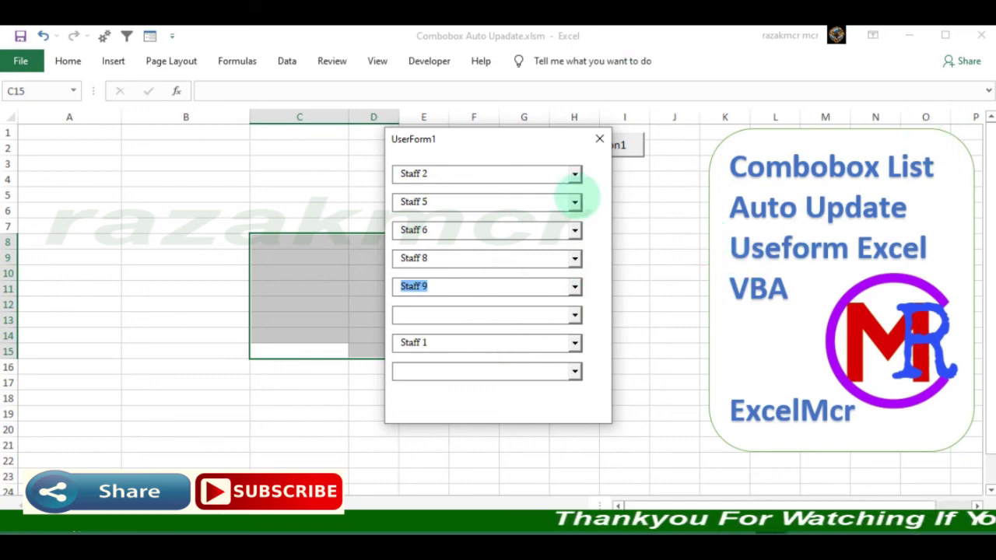
Switch the second combobox from Staff 5 to Staff 4, then inspect the Staff 6 and Staff 8 lists
left_click(575, 202)
left_click(529, 244)
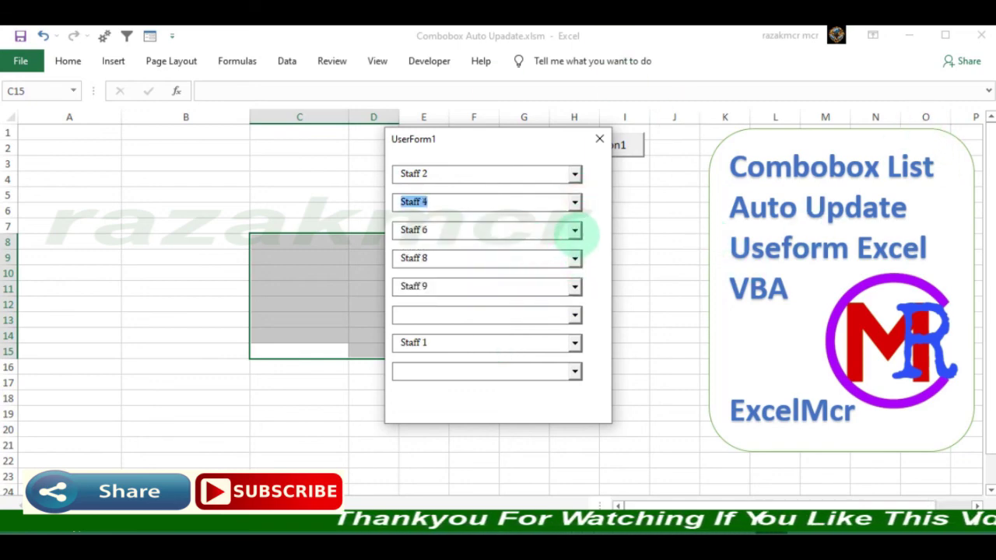
left_click(575, 230)
left_click(575, 230)
left_click(575, 258)
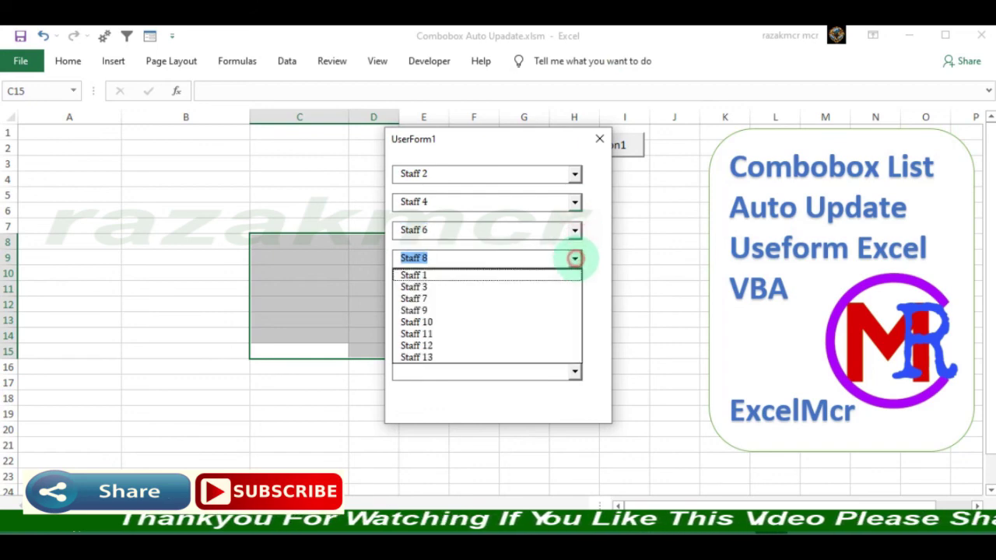
left_click(575, 257)
Verify the Staff 9, Staff 1 and two empty boxes offer only unused names
left_click(575, 285)
left_click(575, 285)
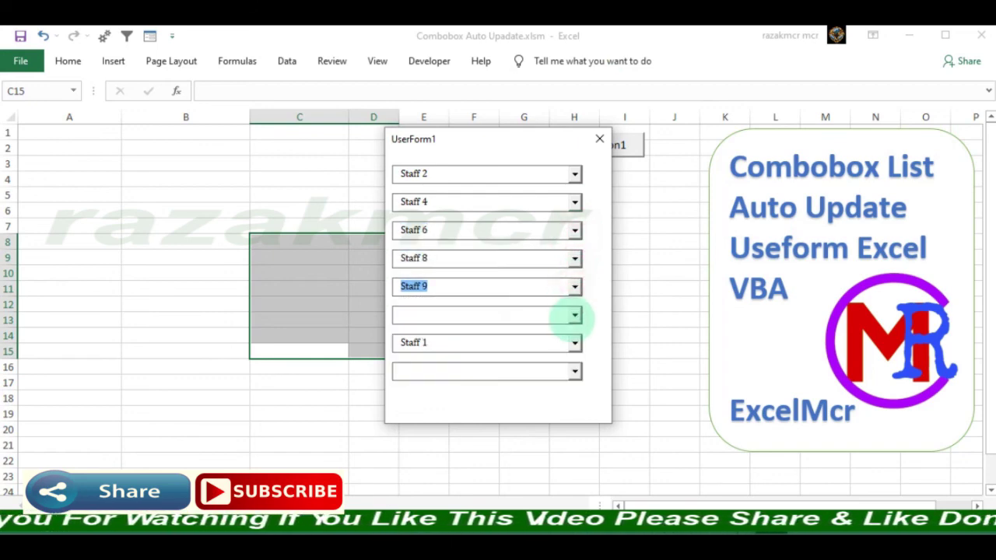
left_click(575, 314)
left_click(575, 314)
left_click(575, 343)
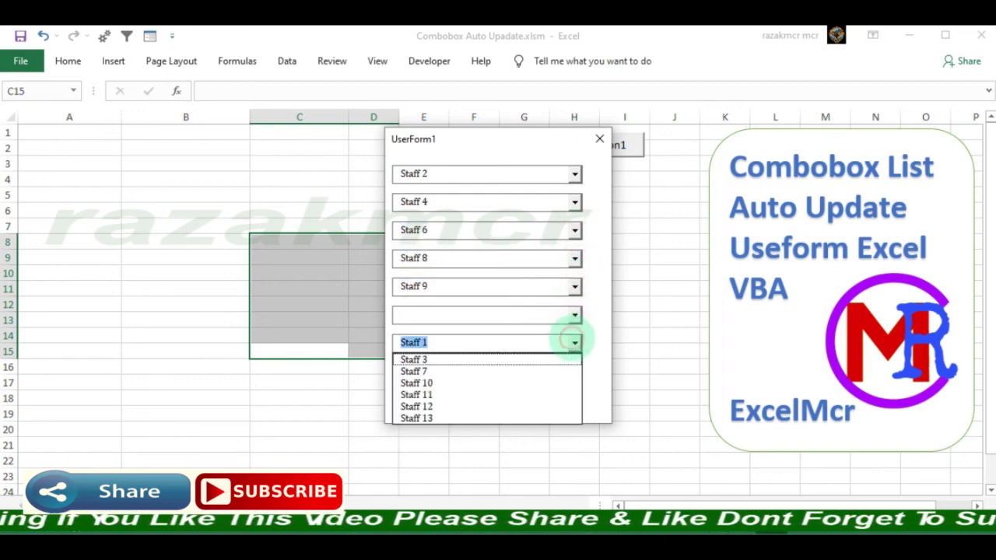
left_click(575, 342)
left_click(575, 371)
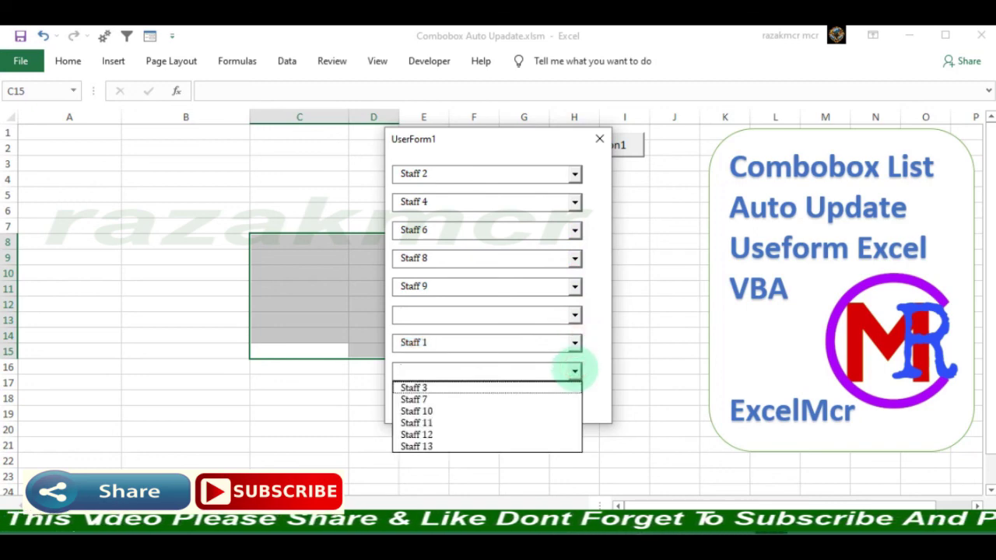
left_click(575, 372)
Confirm the Staff 4 and Staff 2 lists exclude chosen names, and move the form slightly left
left_click(575, 202)
left_click(575, 202)
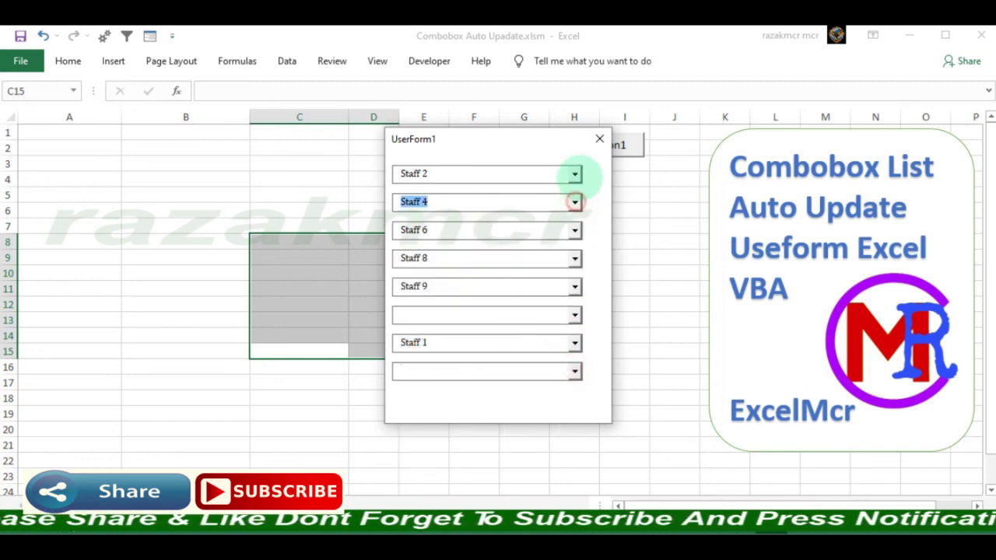
left_click(576, 174)
left_click(575, 174)
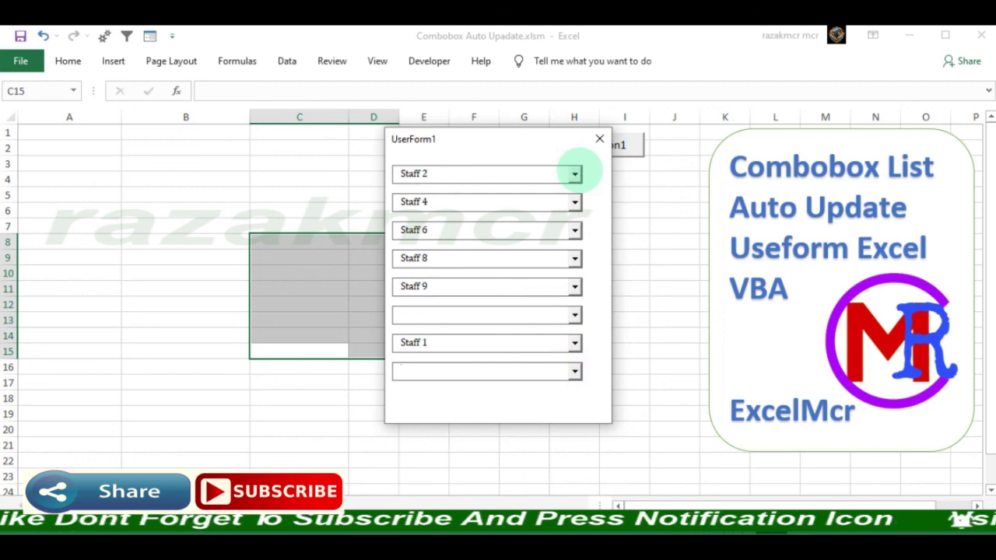
left_click(576, 173)
left_click(576, 173)
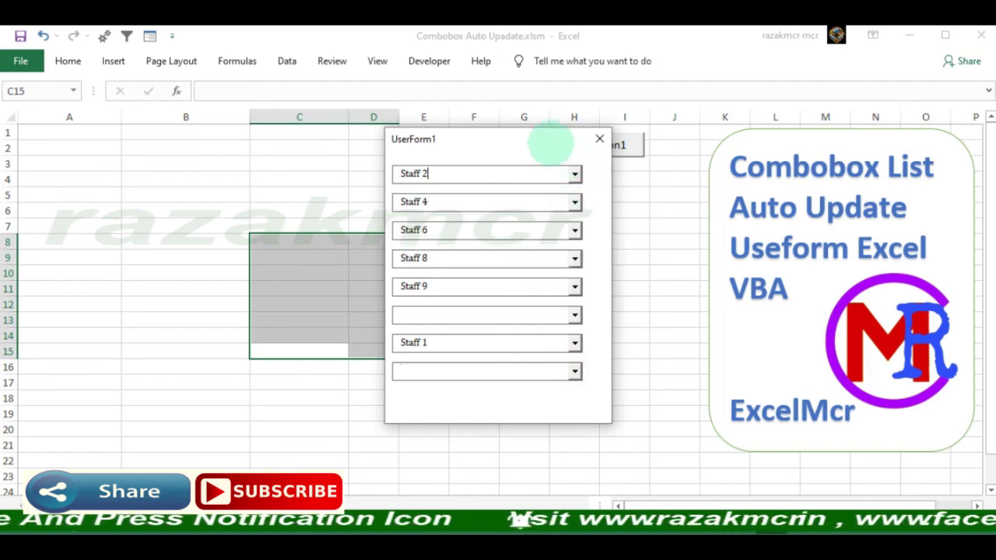
left_click_drag(550, 146, 492, 149)
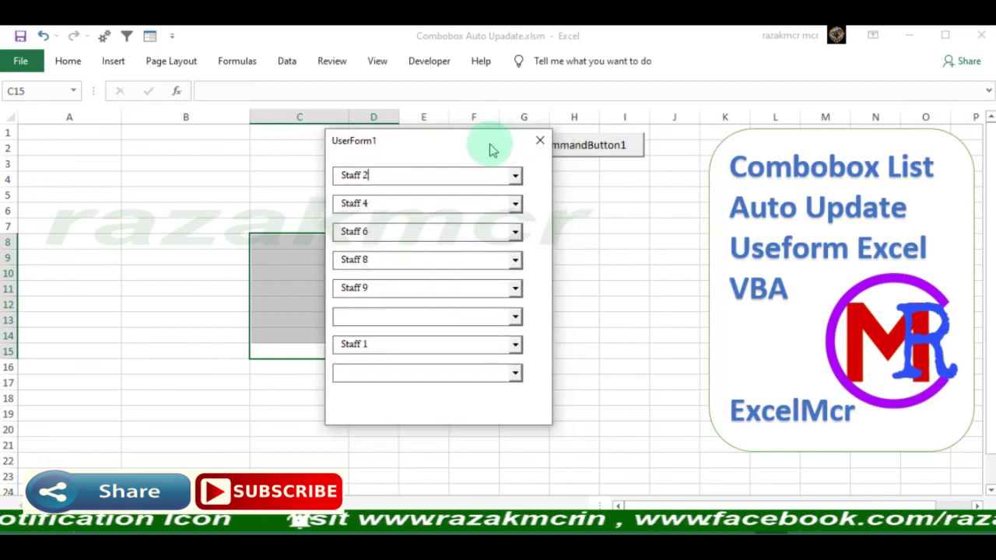